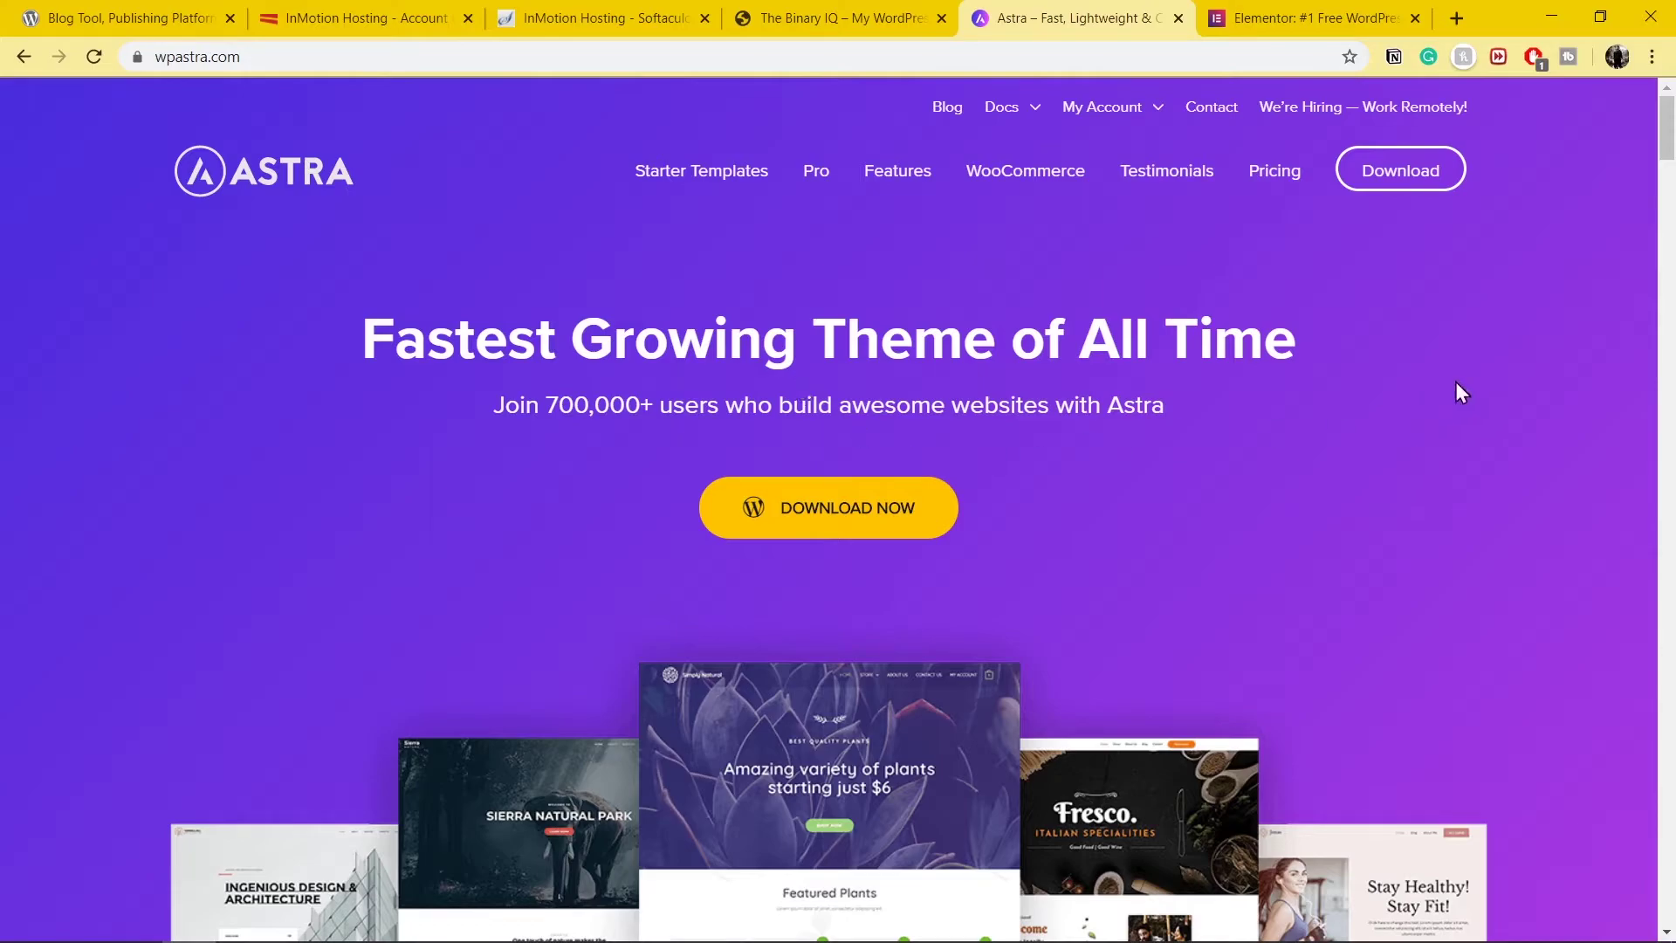
- Open the Astra theme's pricing page and examine the plans and the features each one includes
click(1282, 177)
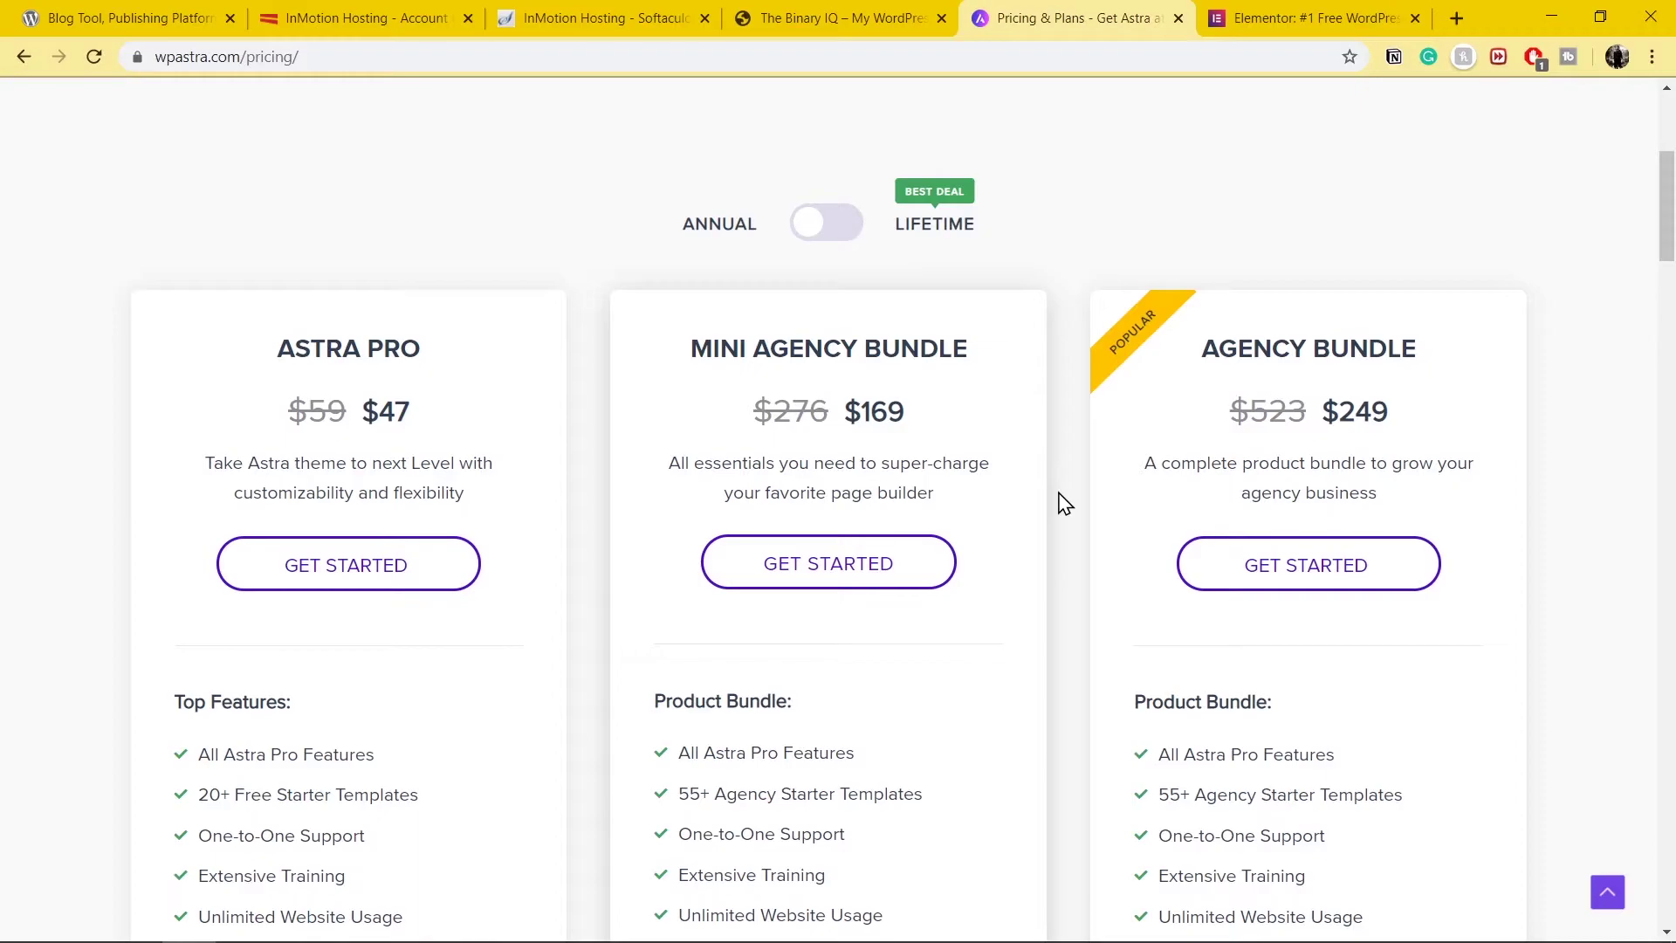
scroll(1064, 503, down, 1)
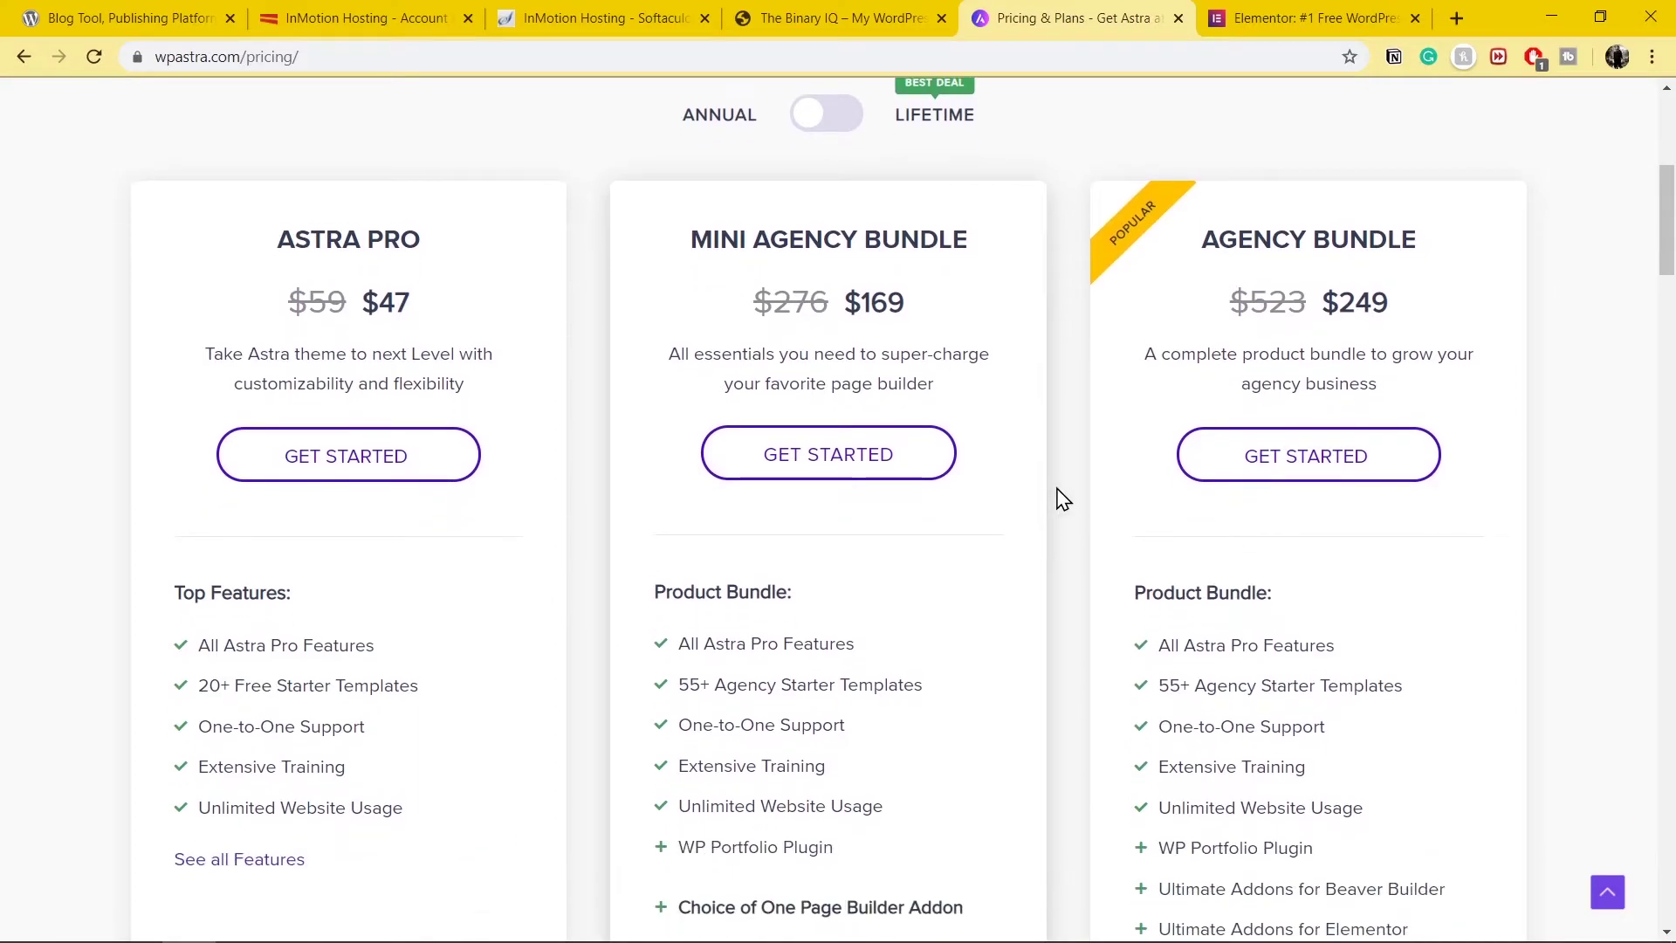
scroll(1062, 499, down, 5)
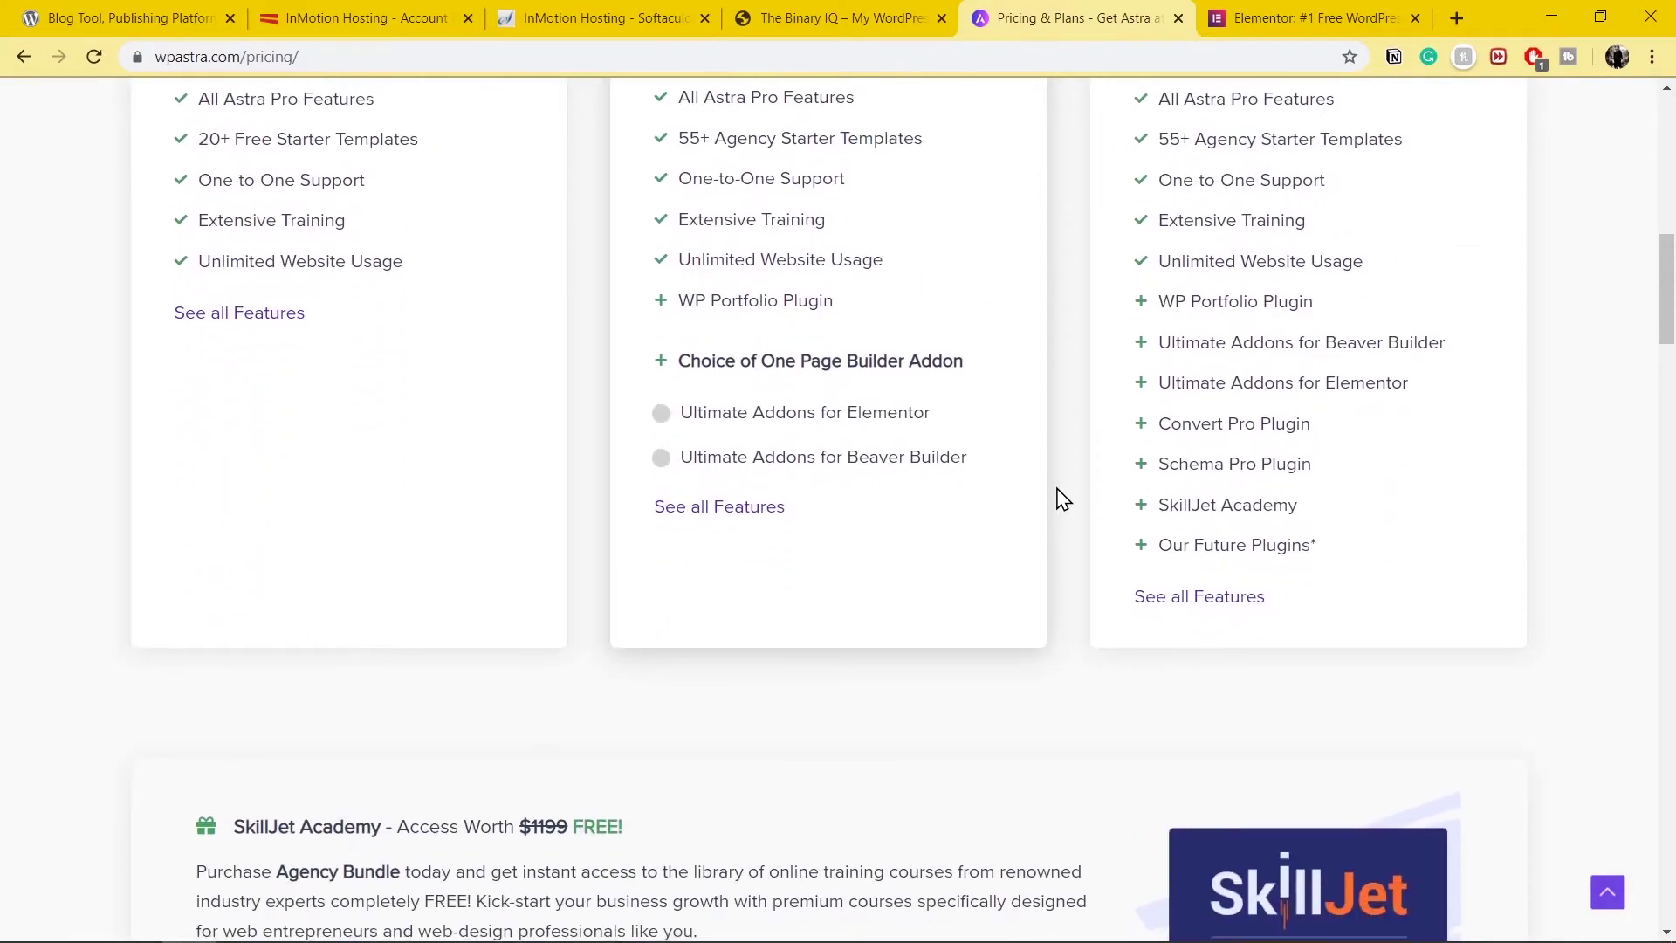
scroll(1062, 500, down, 3)
scroll(1062, 500, up, 13)
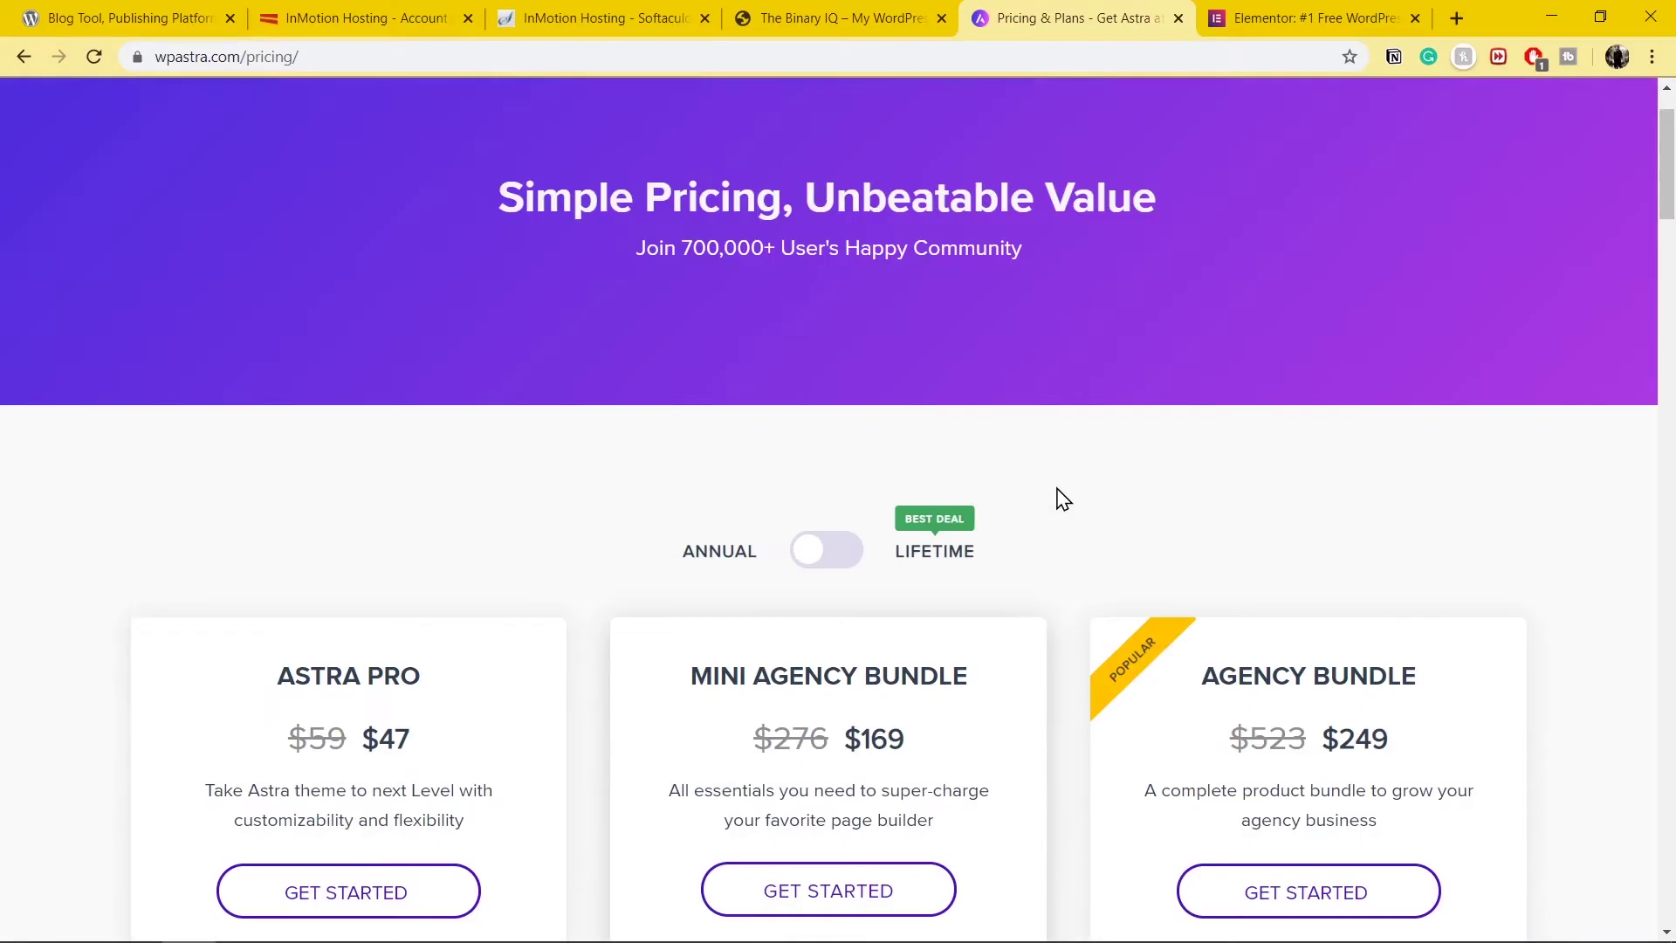
scroll(1062, 499, up, 2)
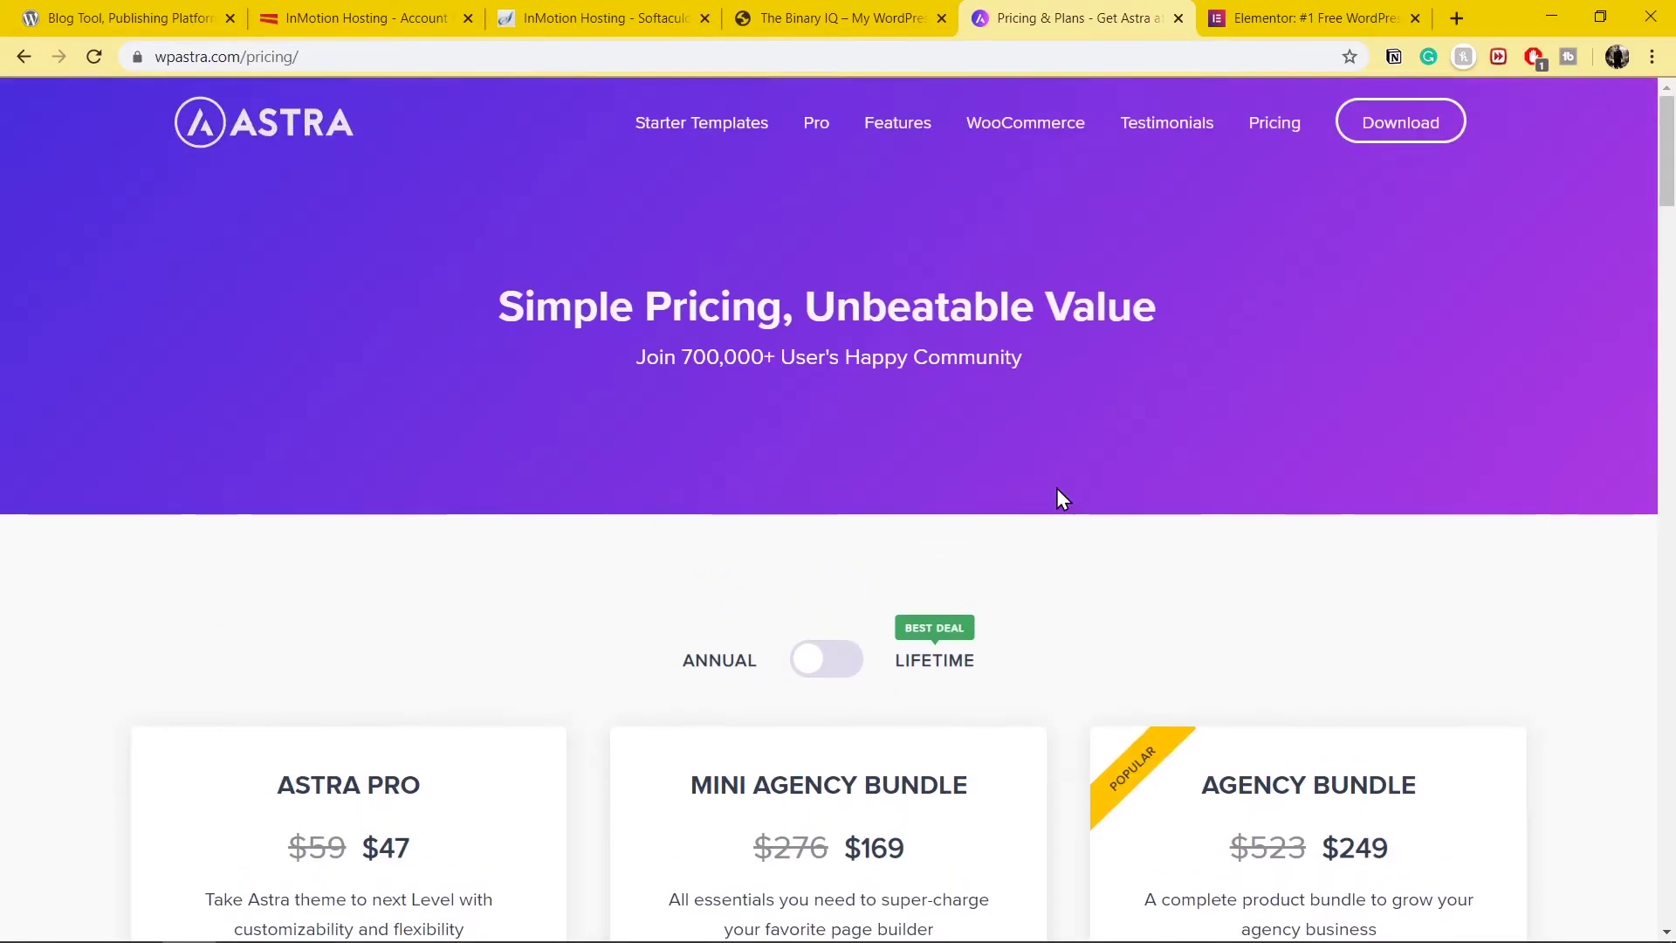
- Switch to the Elementor website and review its home page and the Free versus Pro comparison on its pricing page
click(1325, 27)
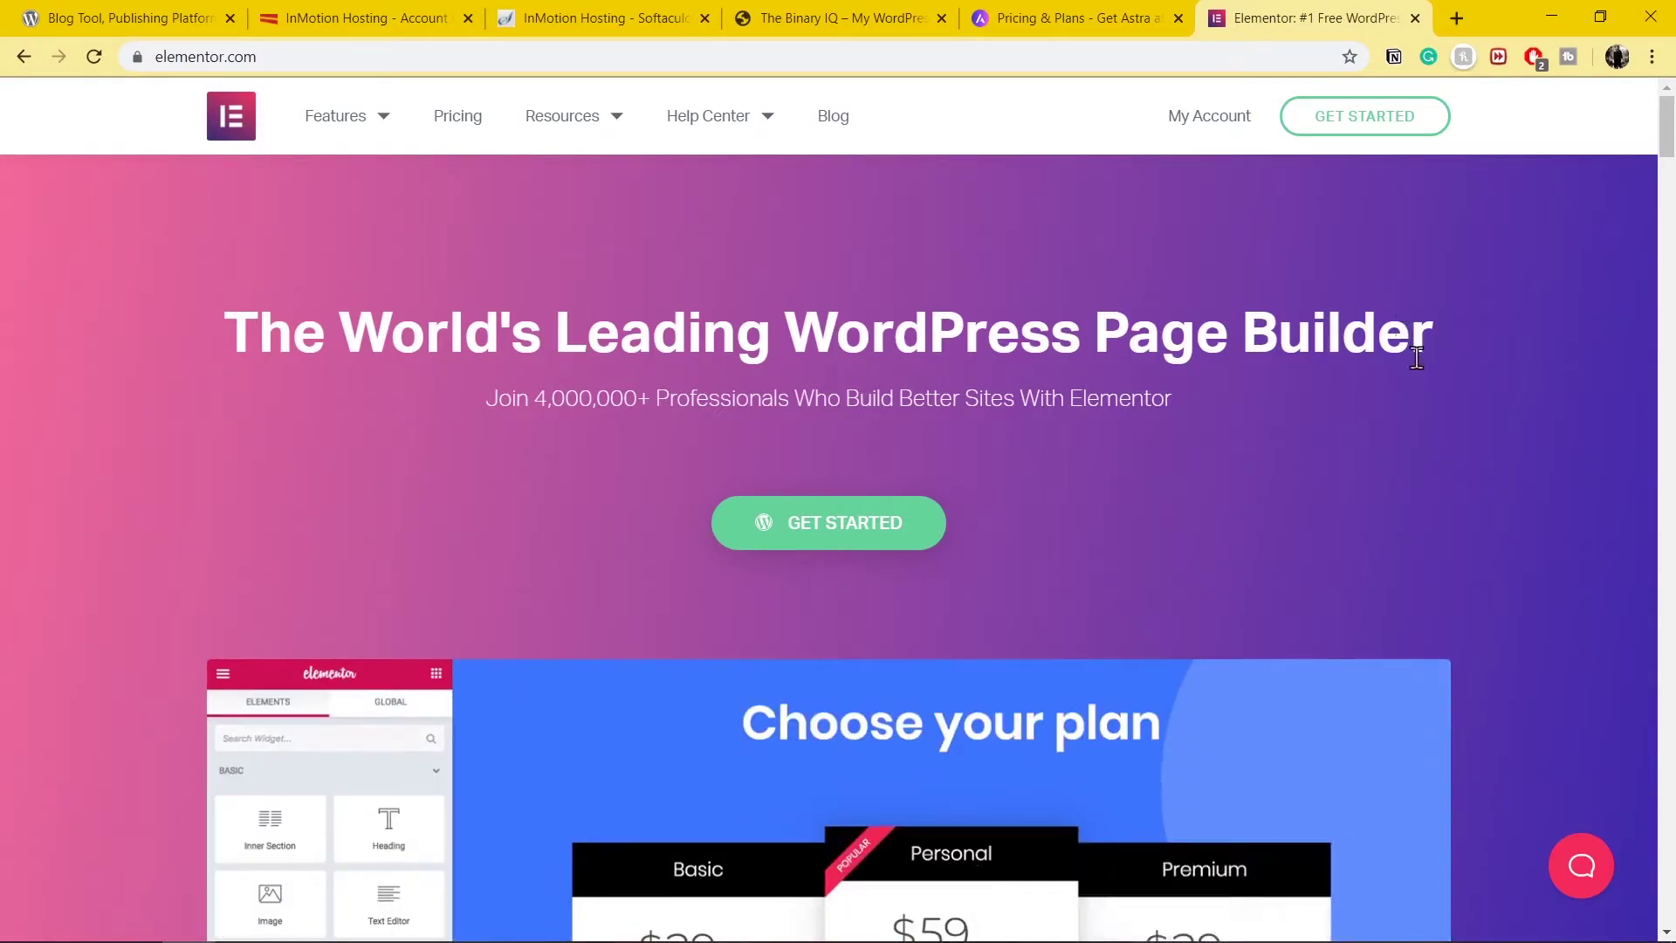
scroll(1505, 542, down, 5)
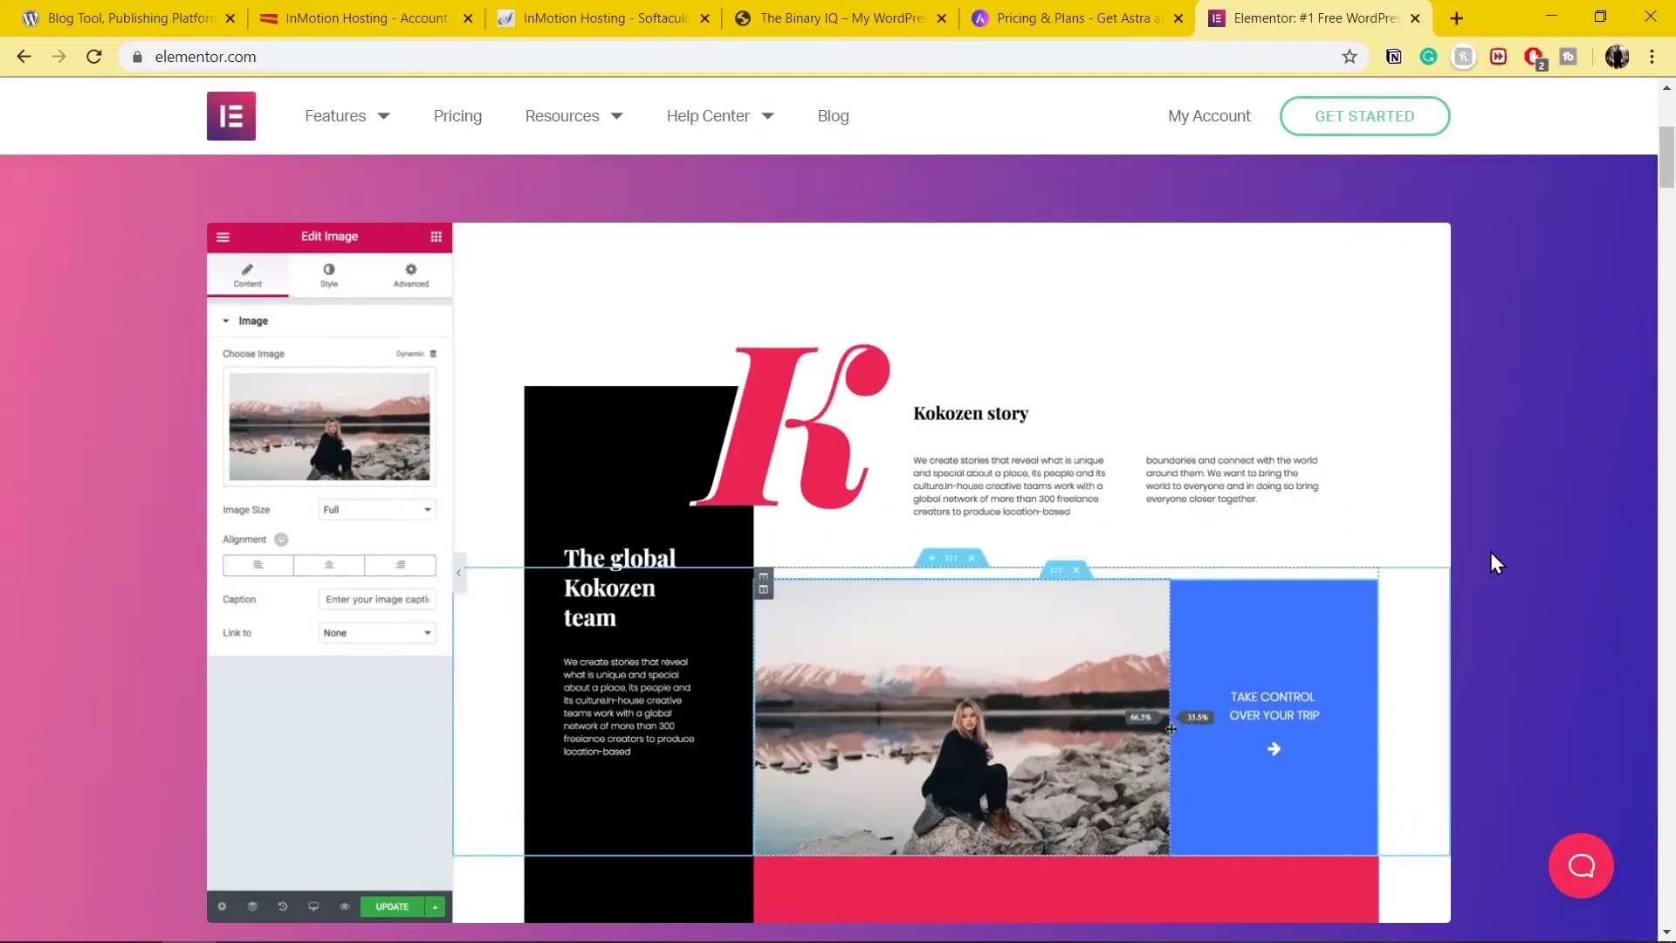
scroll(1491, 553, down, 10)
scroll(1494, 563, down, 20)
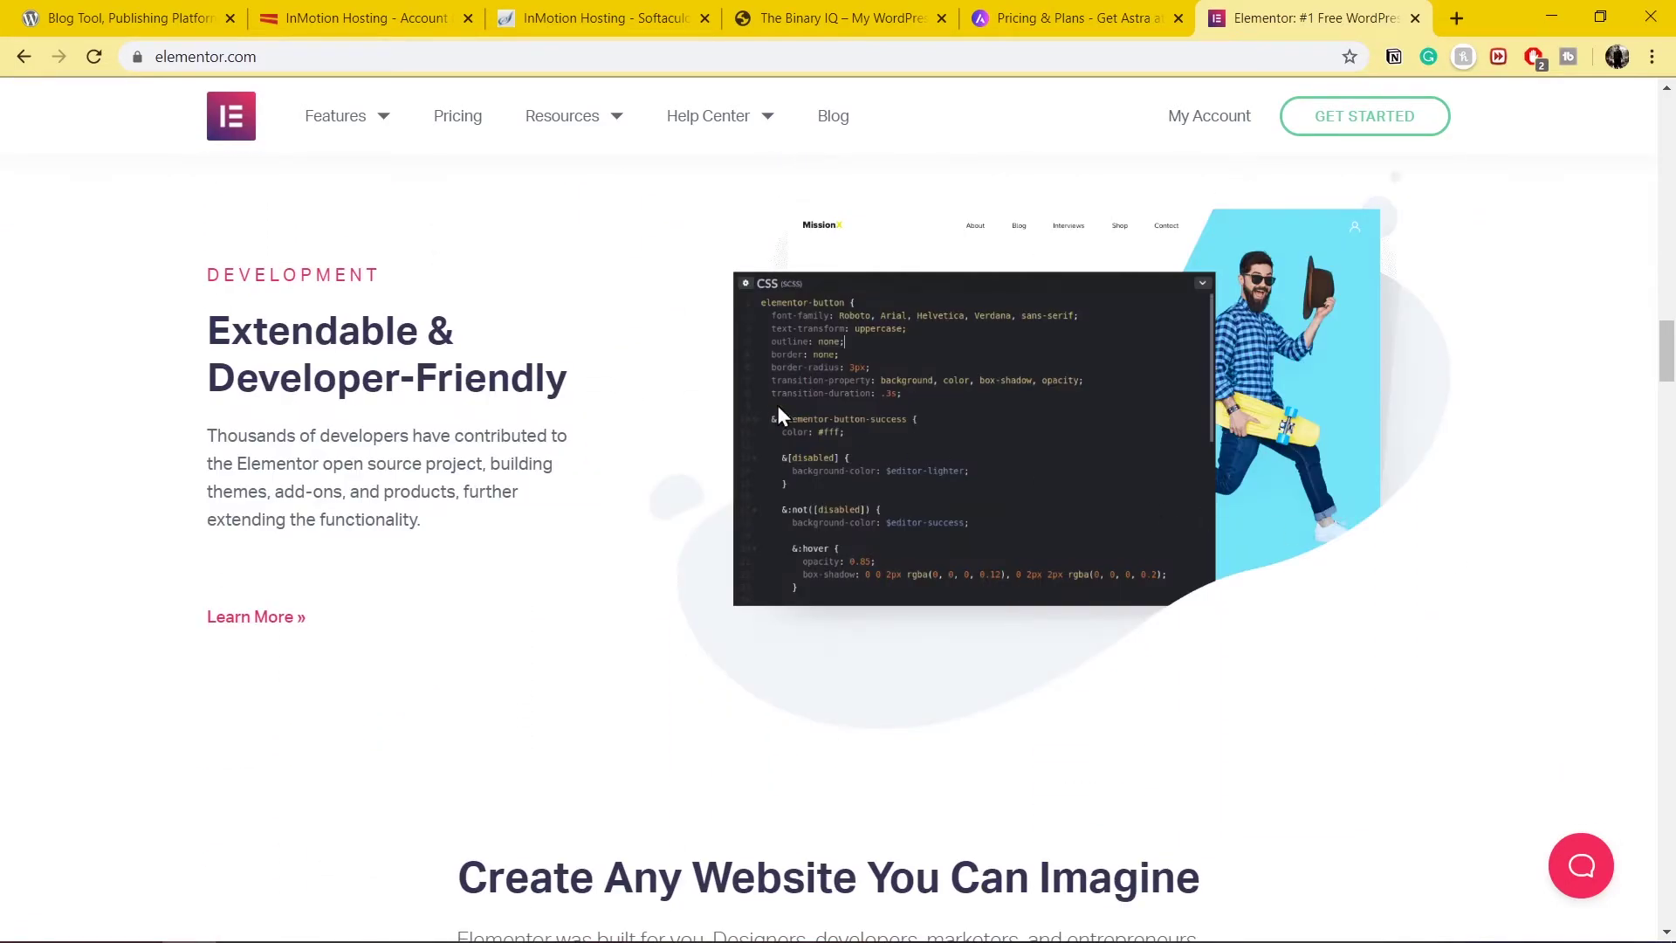
click(460, 118)
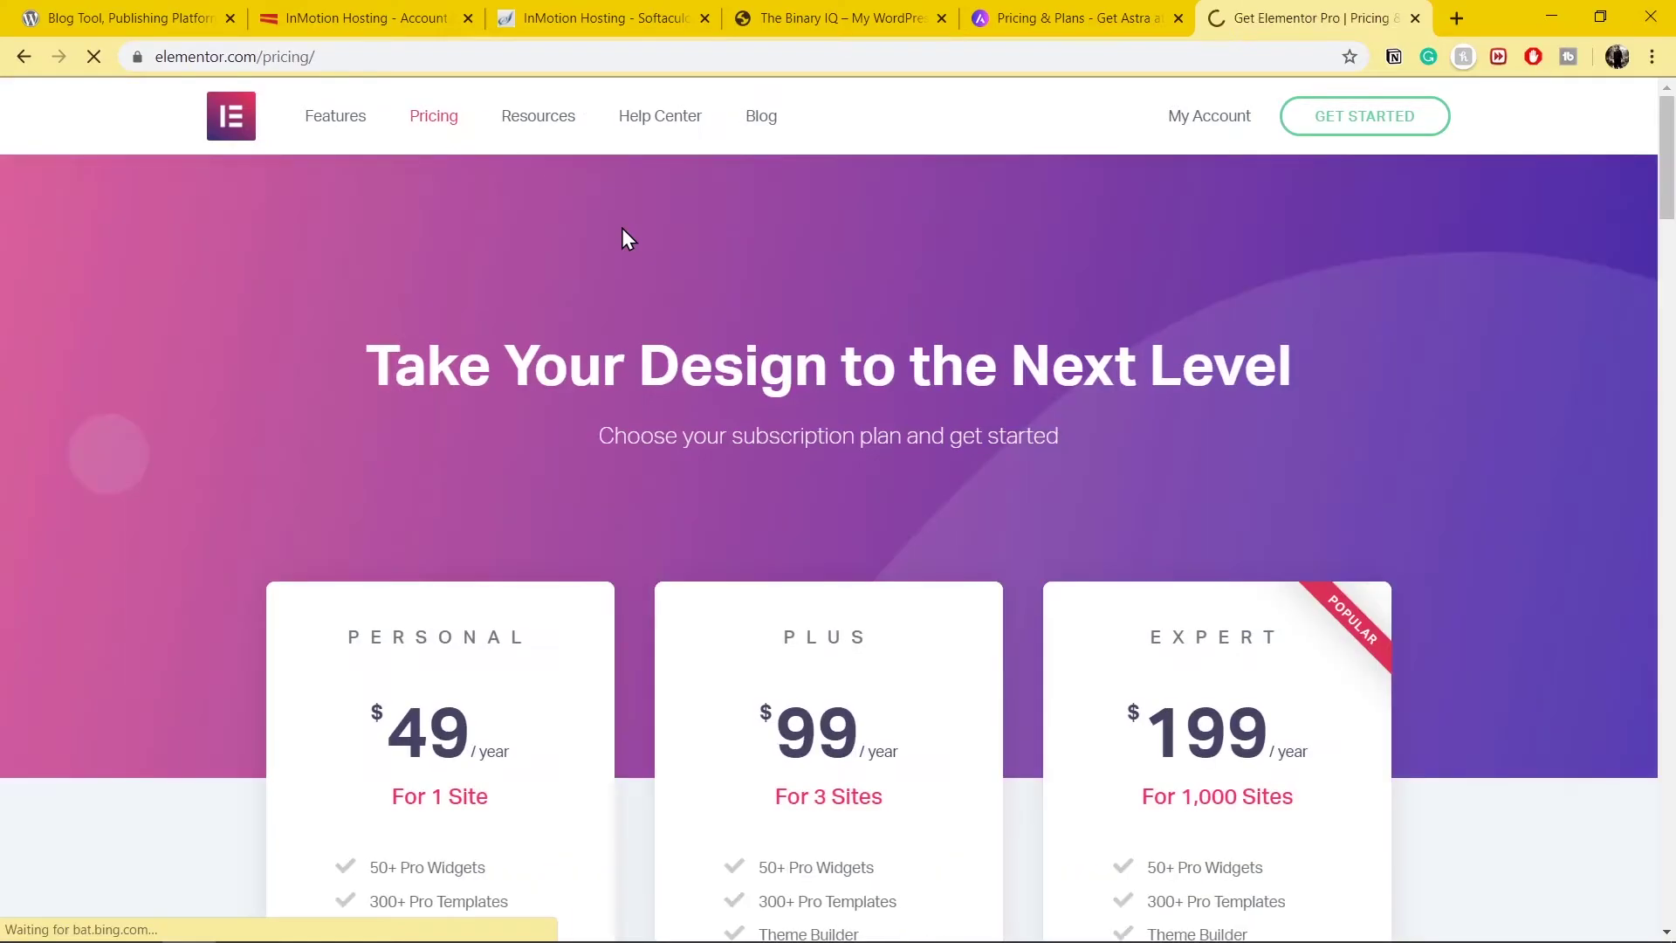
scroll(1069, 516, down, 17)
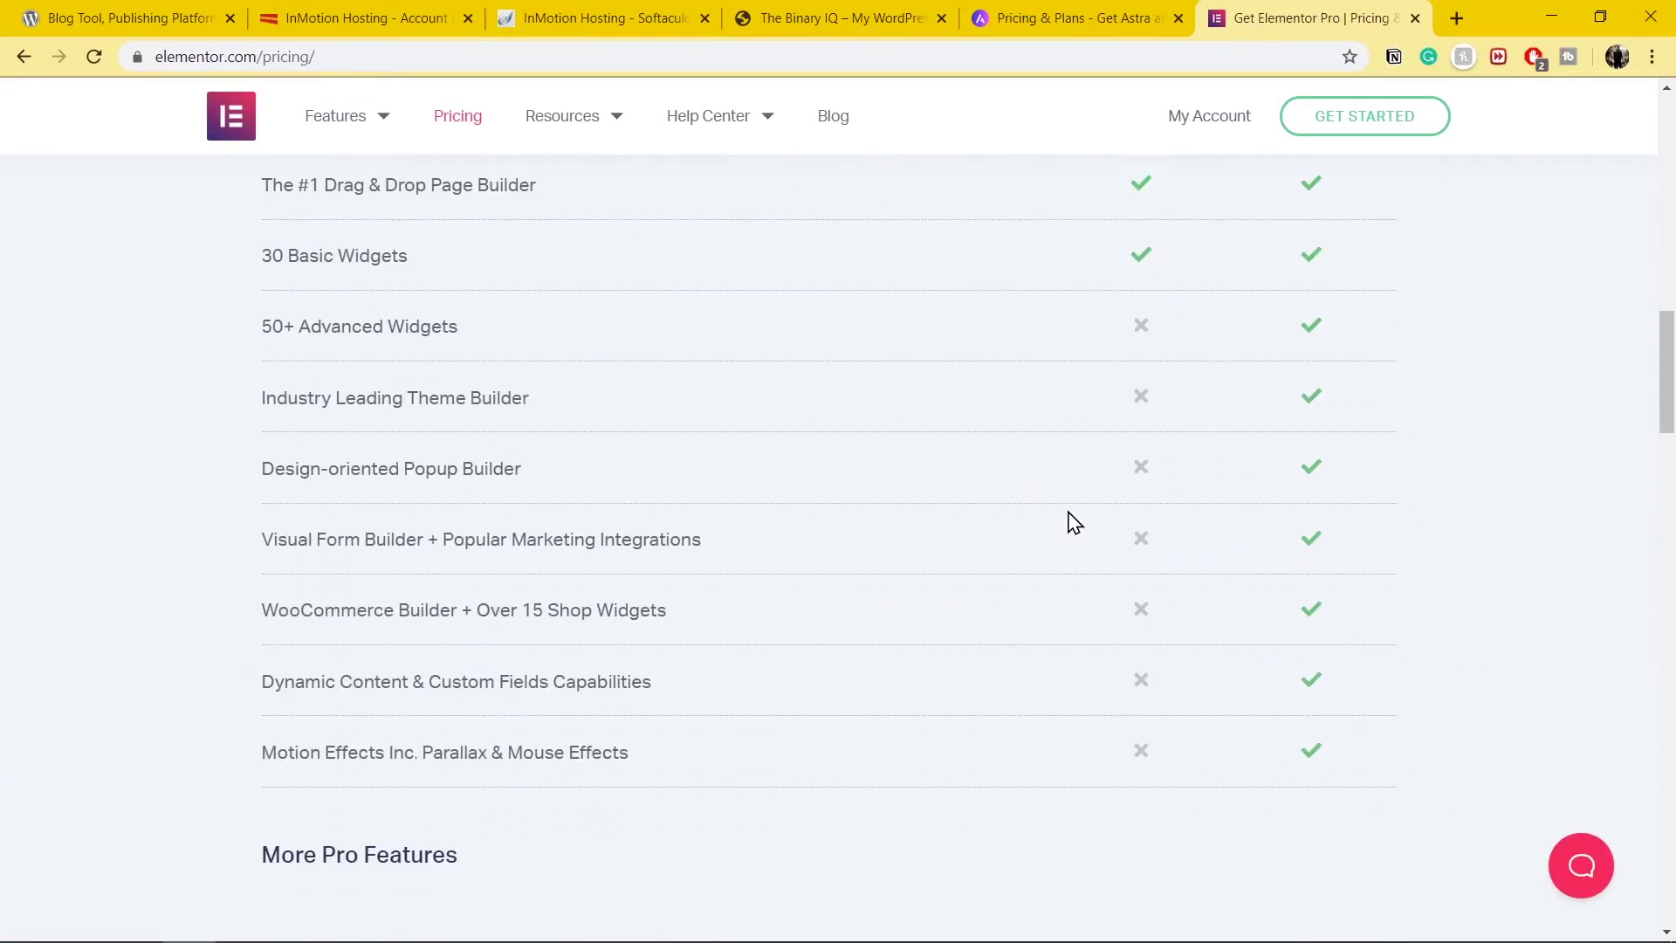
scroll(1071, 522, down, 5)
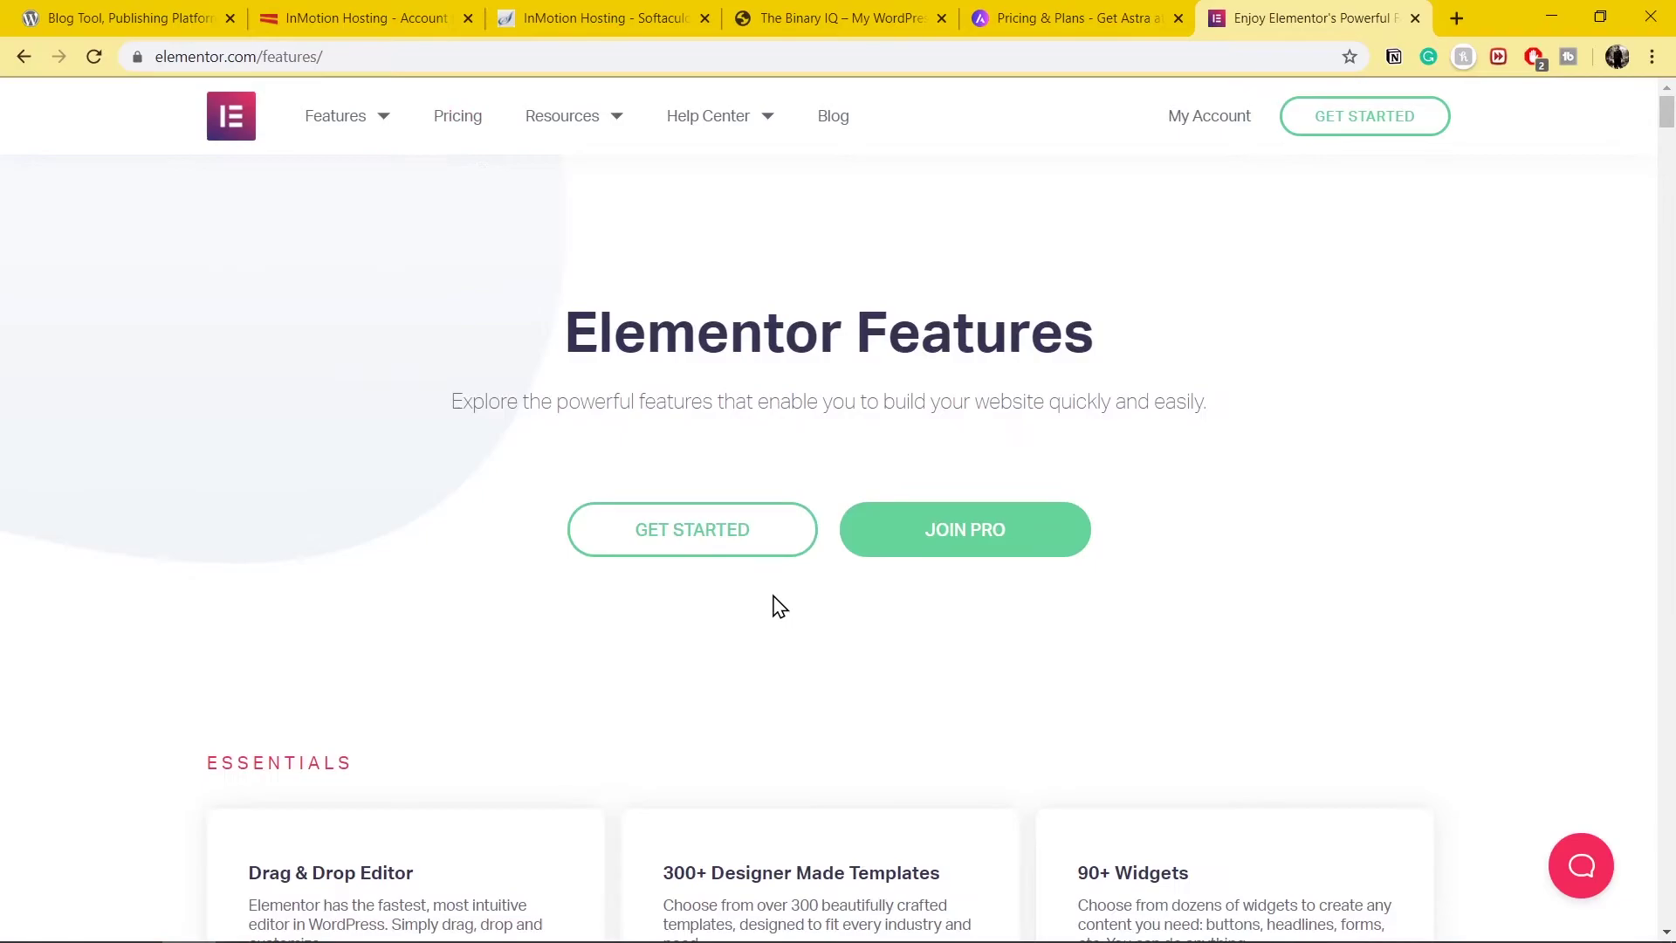
- Examine the Elementor features page, from the essentials through workflow and design to the marketing features
scroll(779, 607, down, 5)
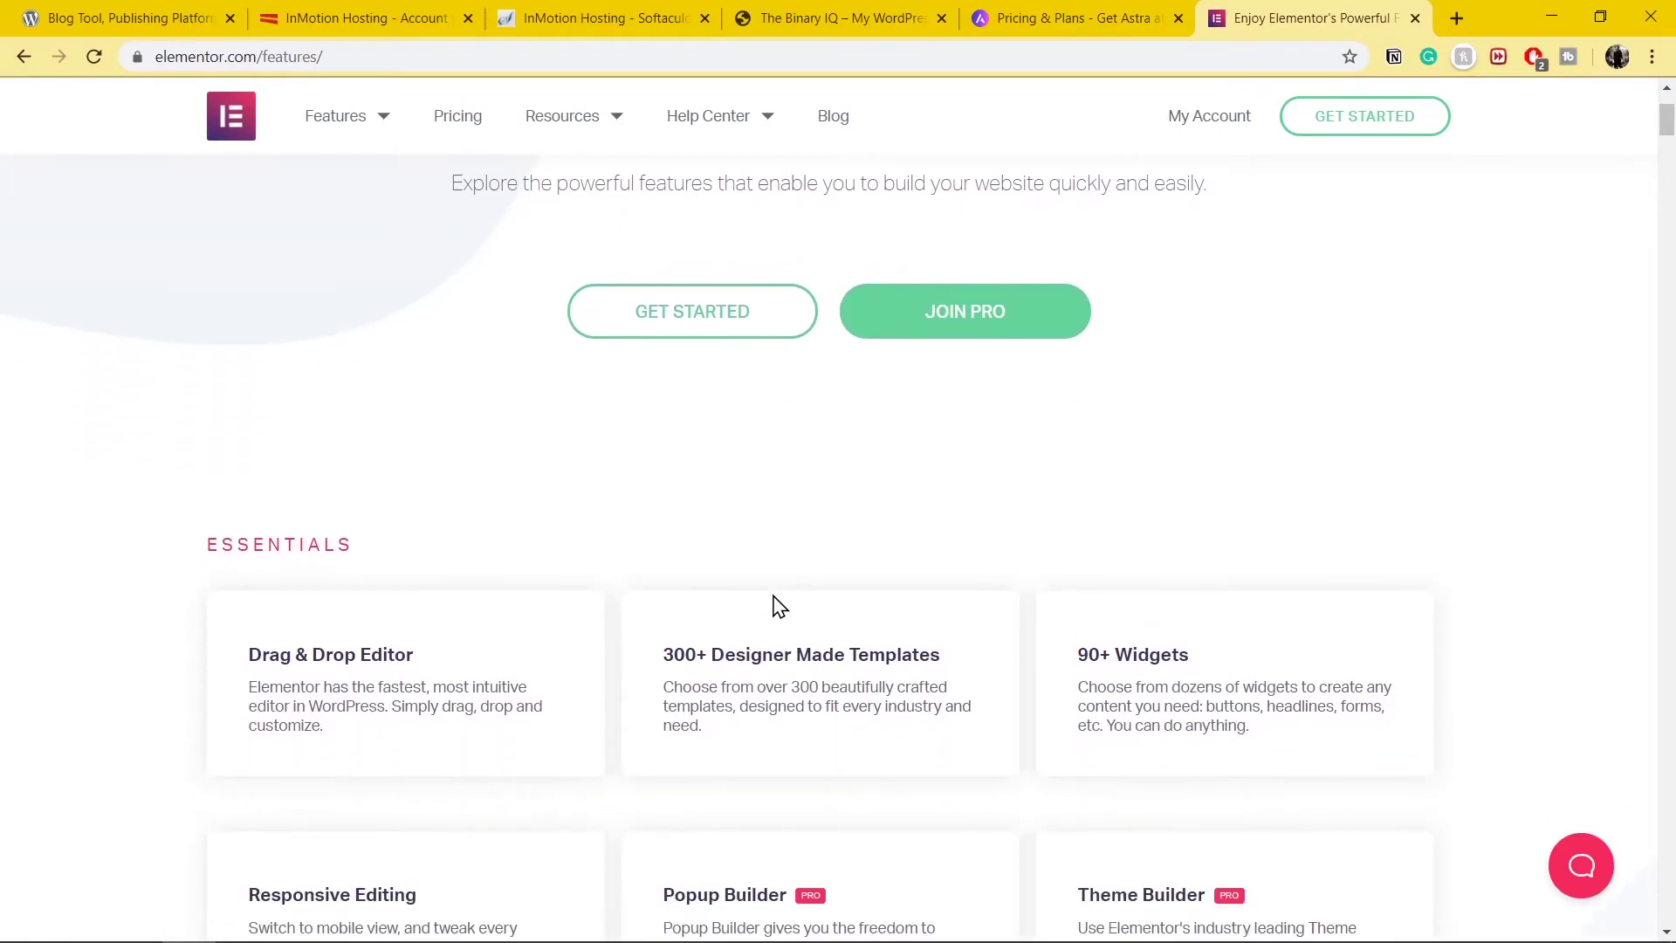
scroll(779, 606, down, 3)
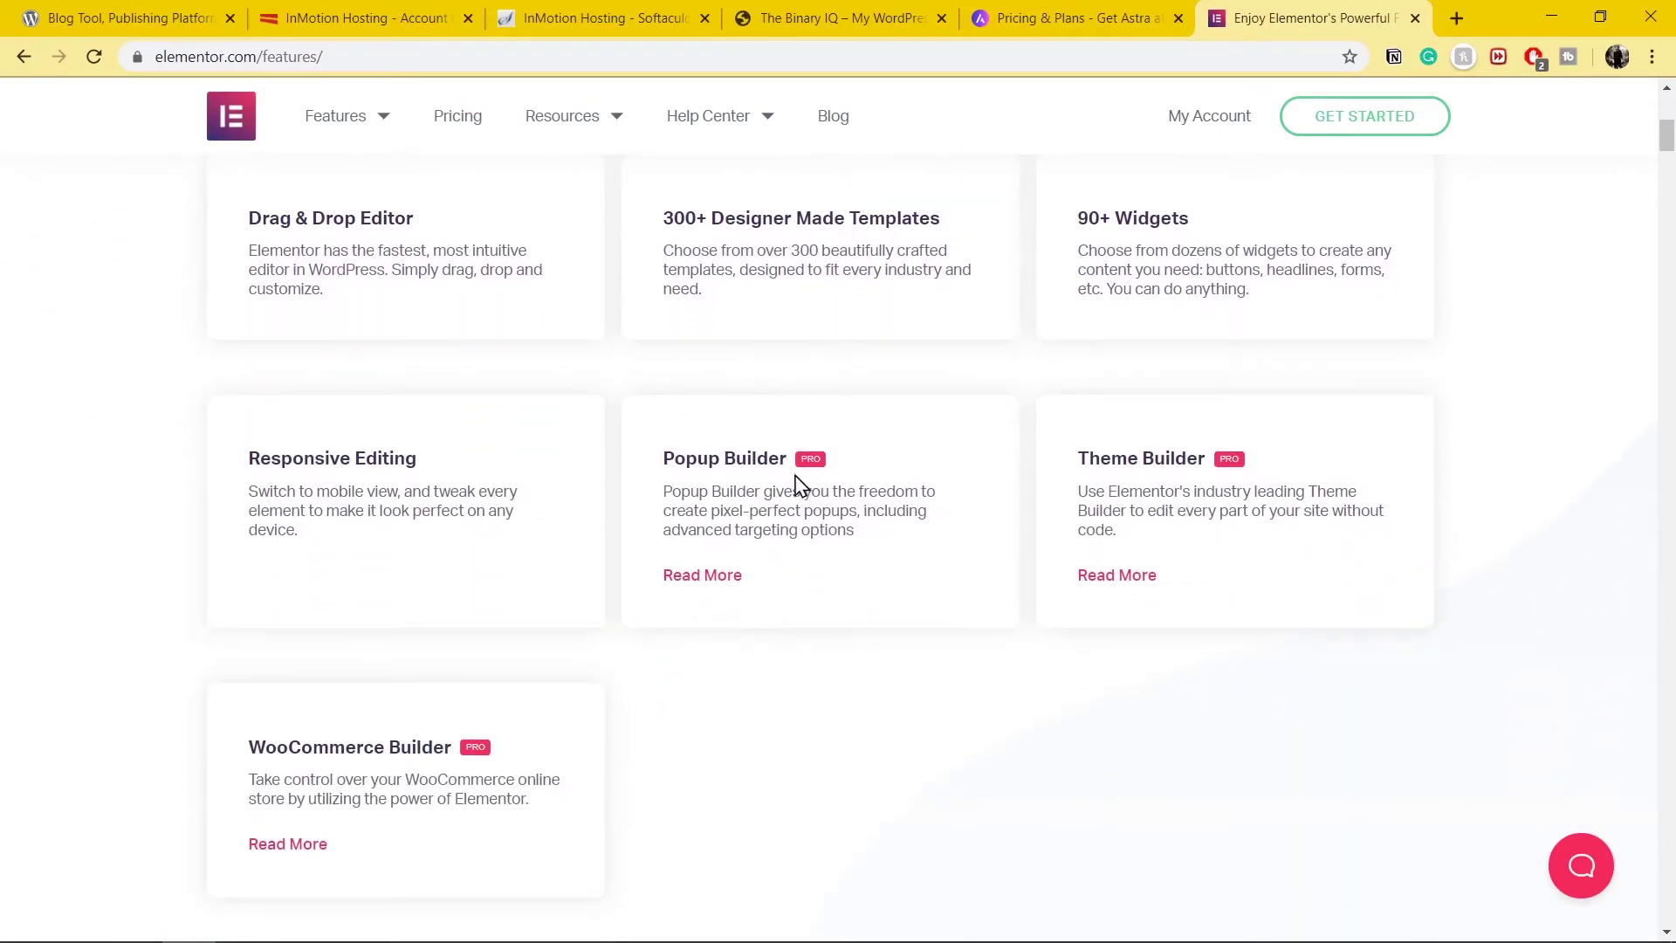
scroll(830, 651, down, 8)
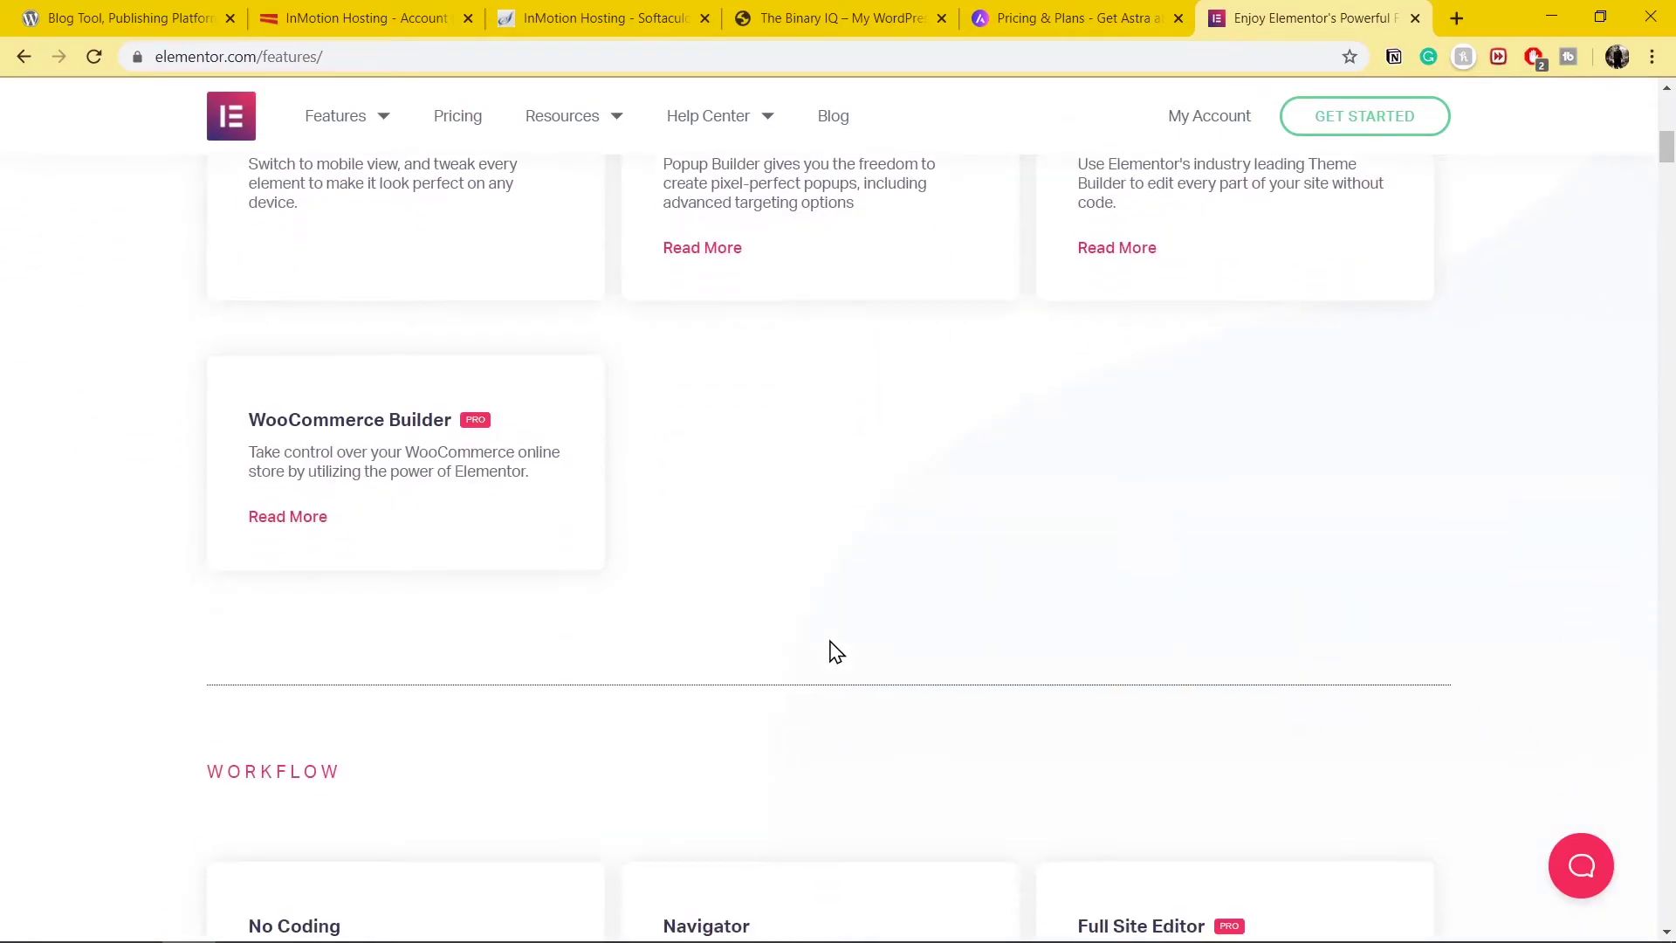
scroll(833, 650, down, 15)
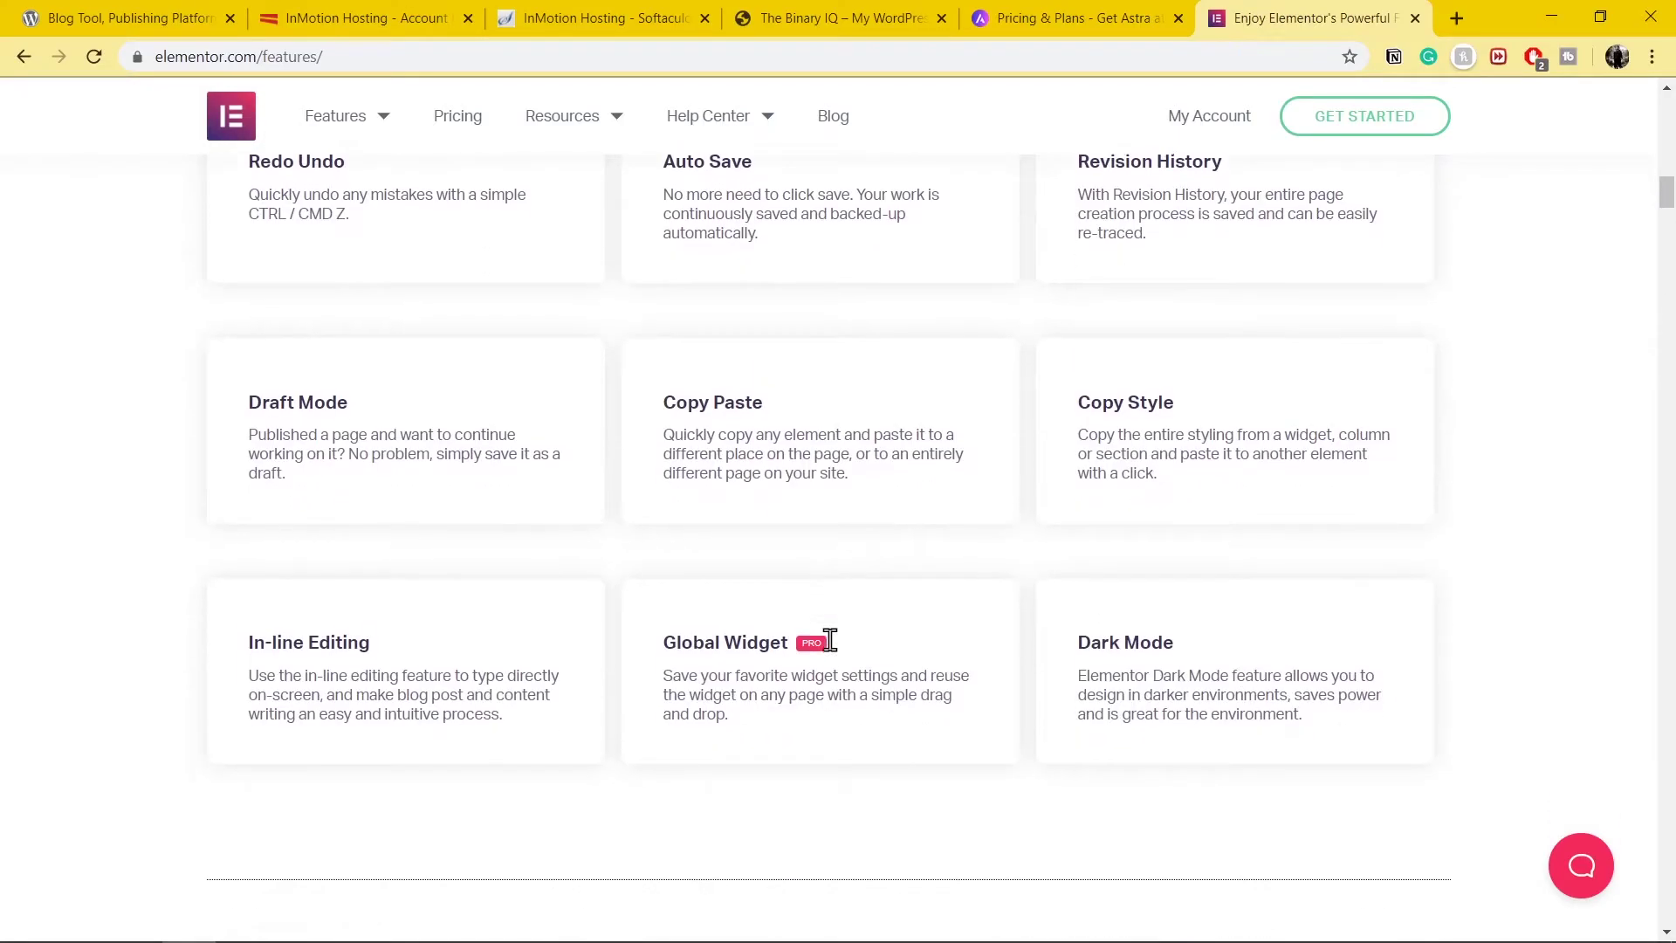
scroll(830, 639, down, 18)
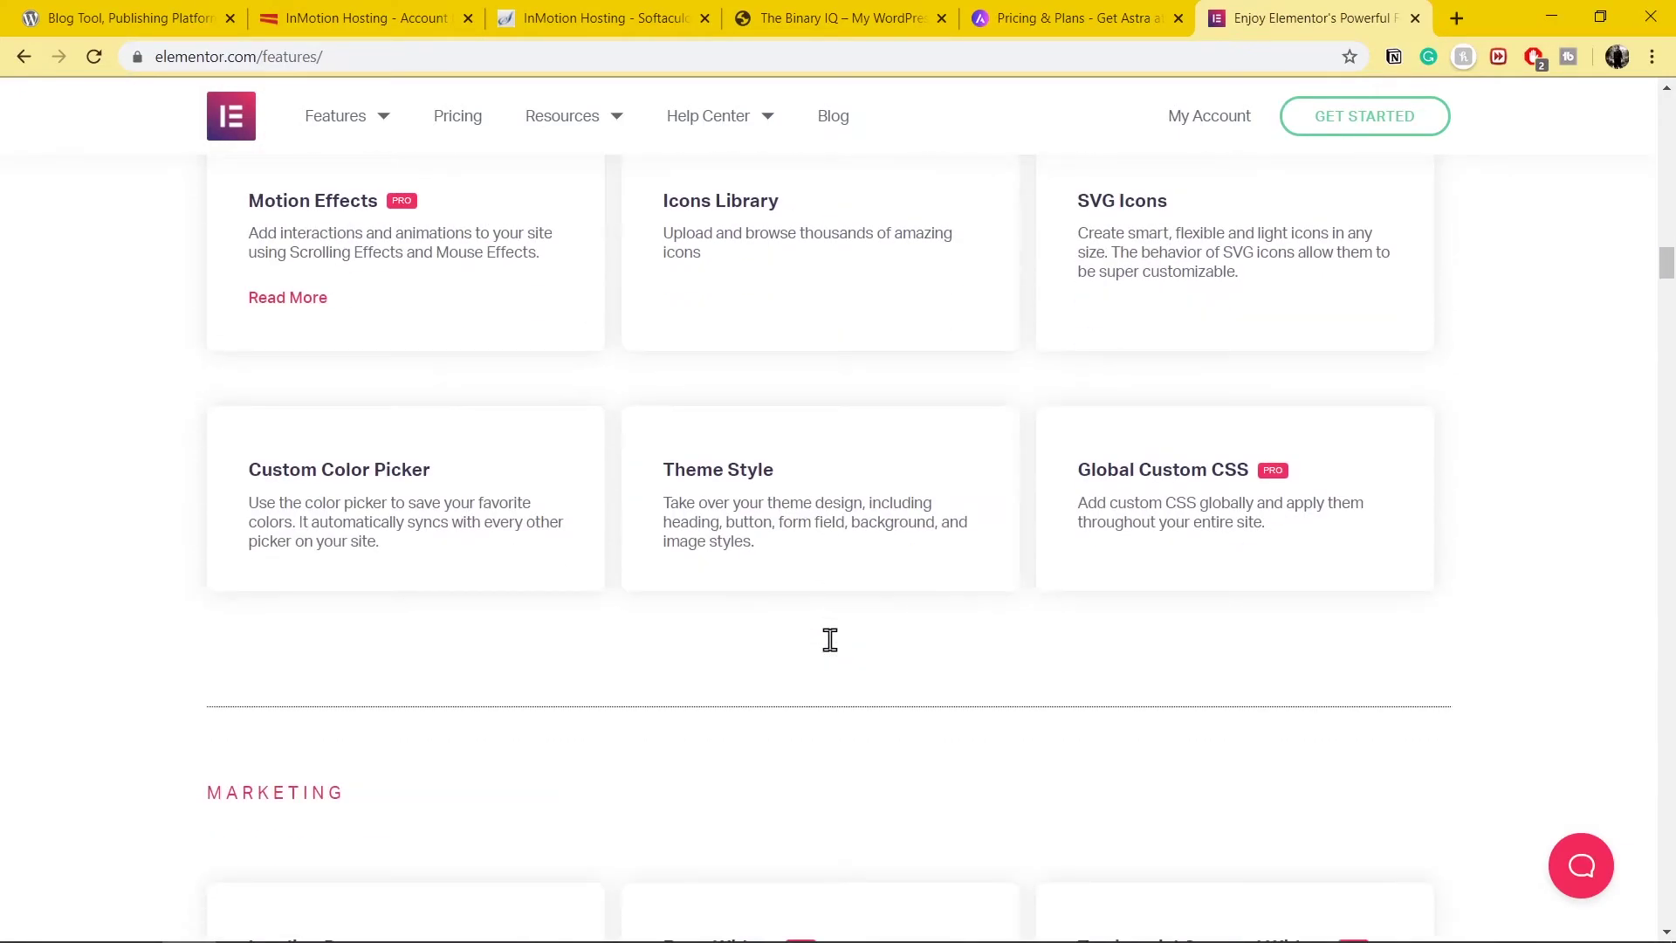
scroll(836, 651, down, 18)
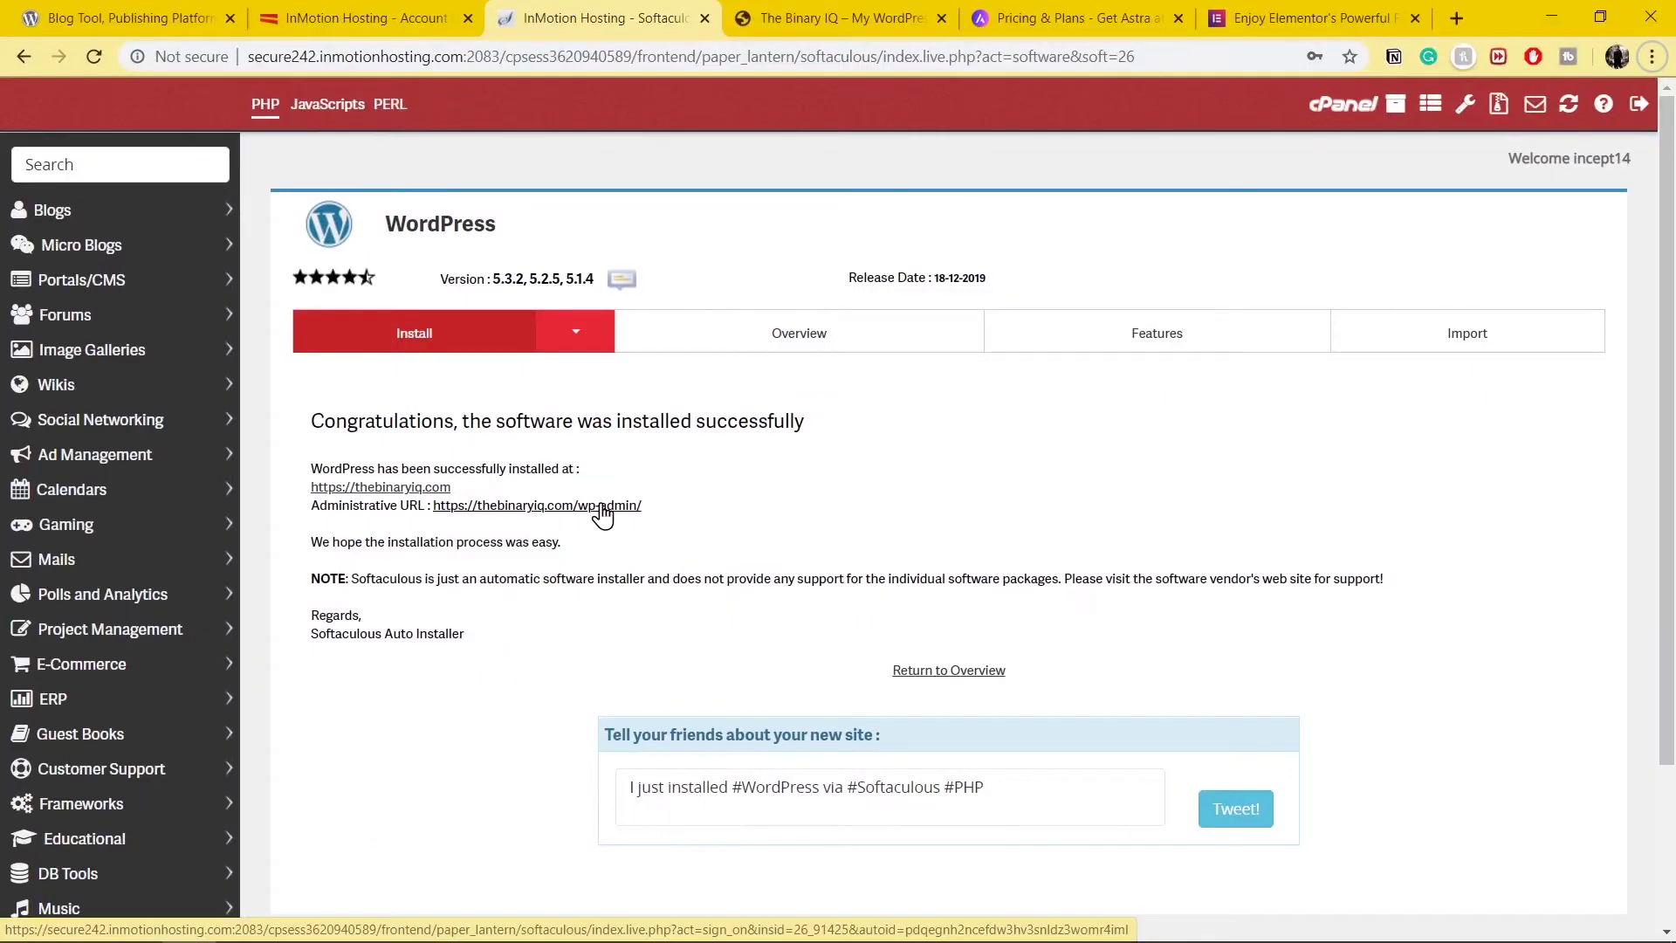
- Open the new site's WordPress admin in a new tab, view the live site in another tab and return to the dashboard
right_click(602, 514)
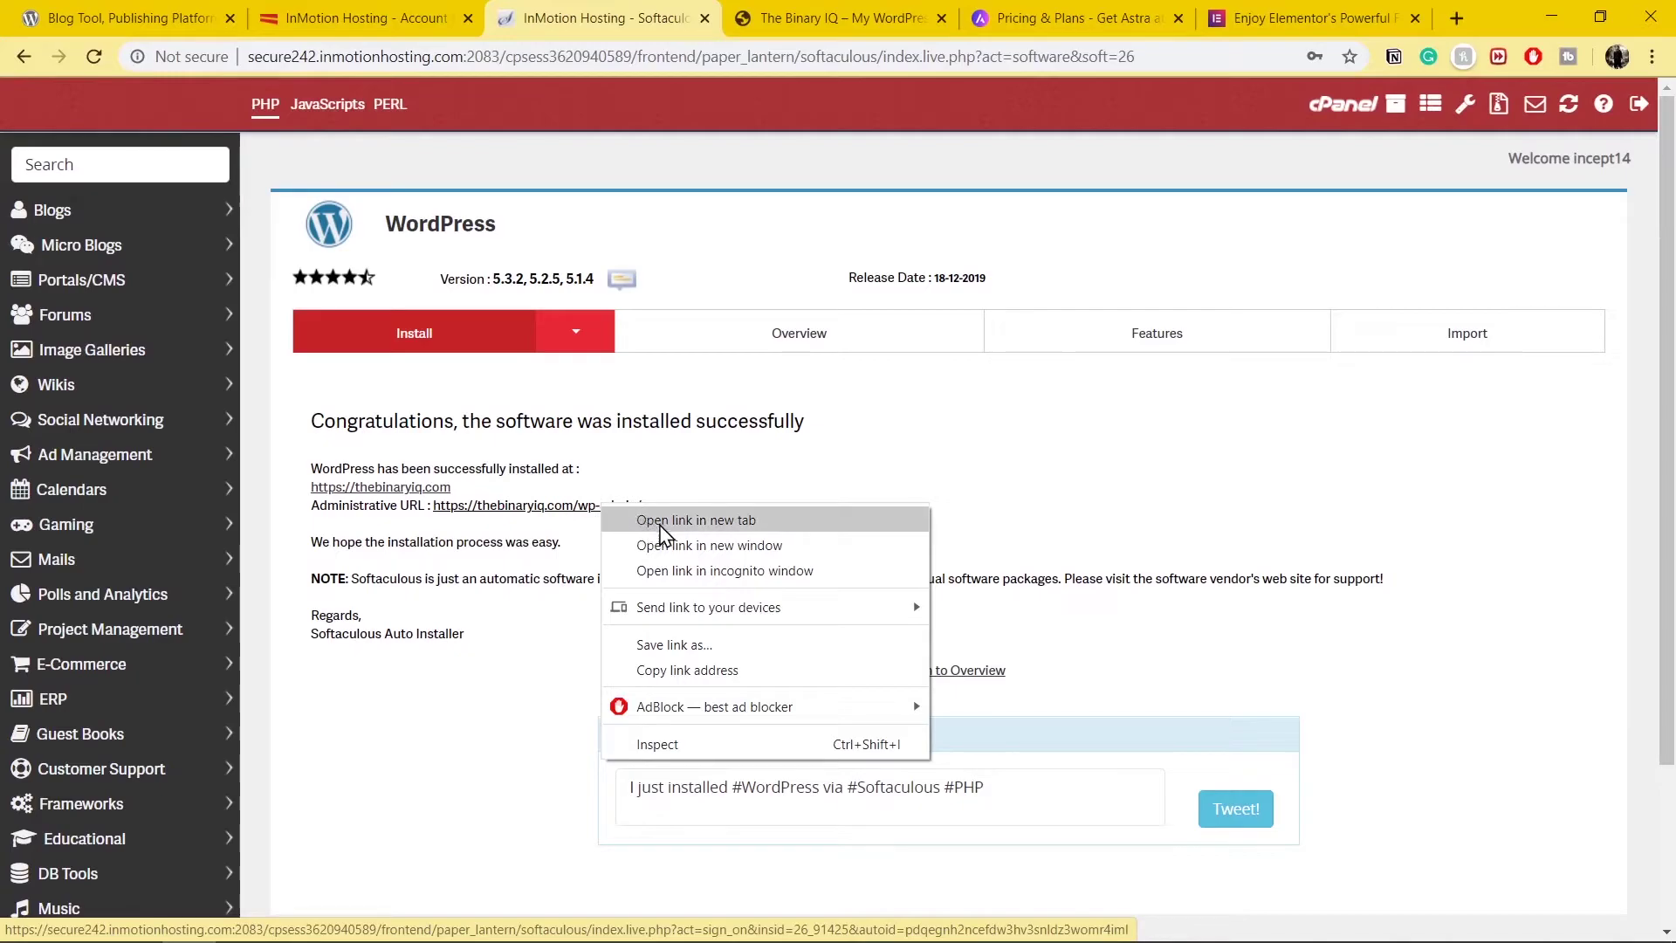
click(698, 526)
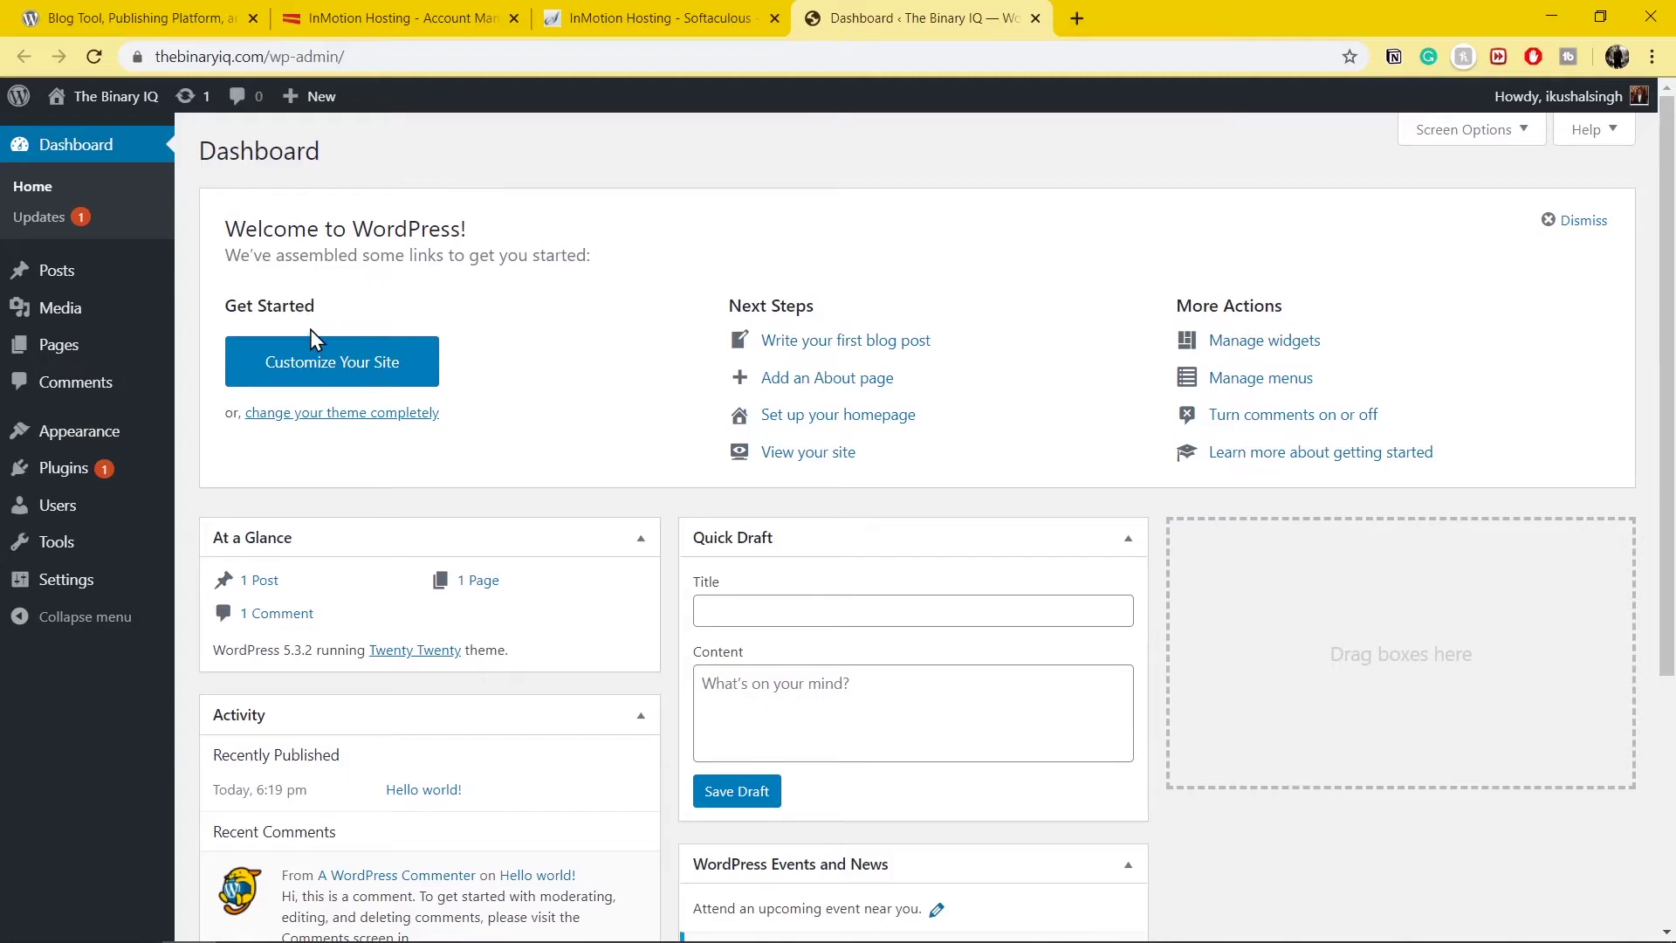
mouse_move(135, 112)
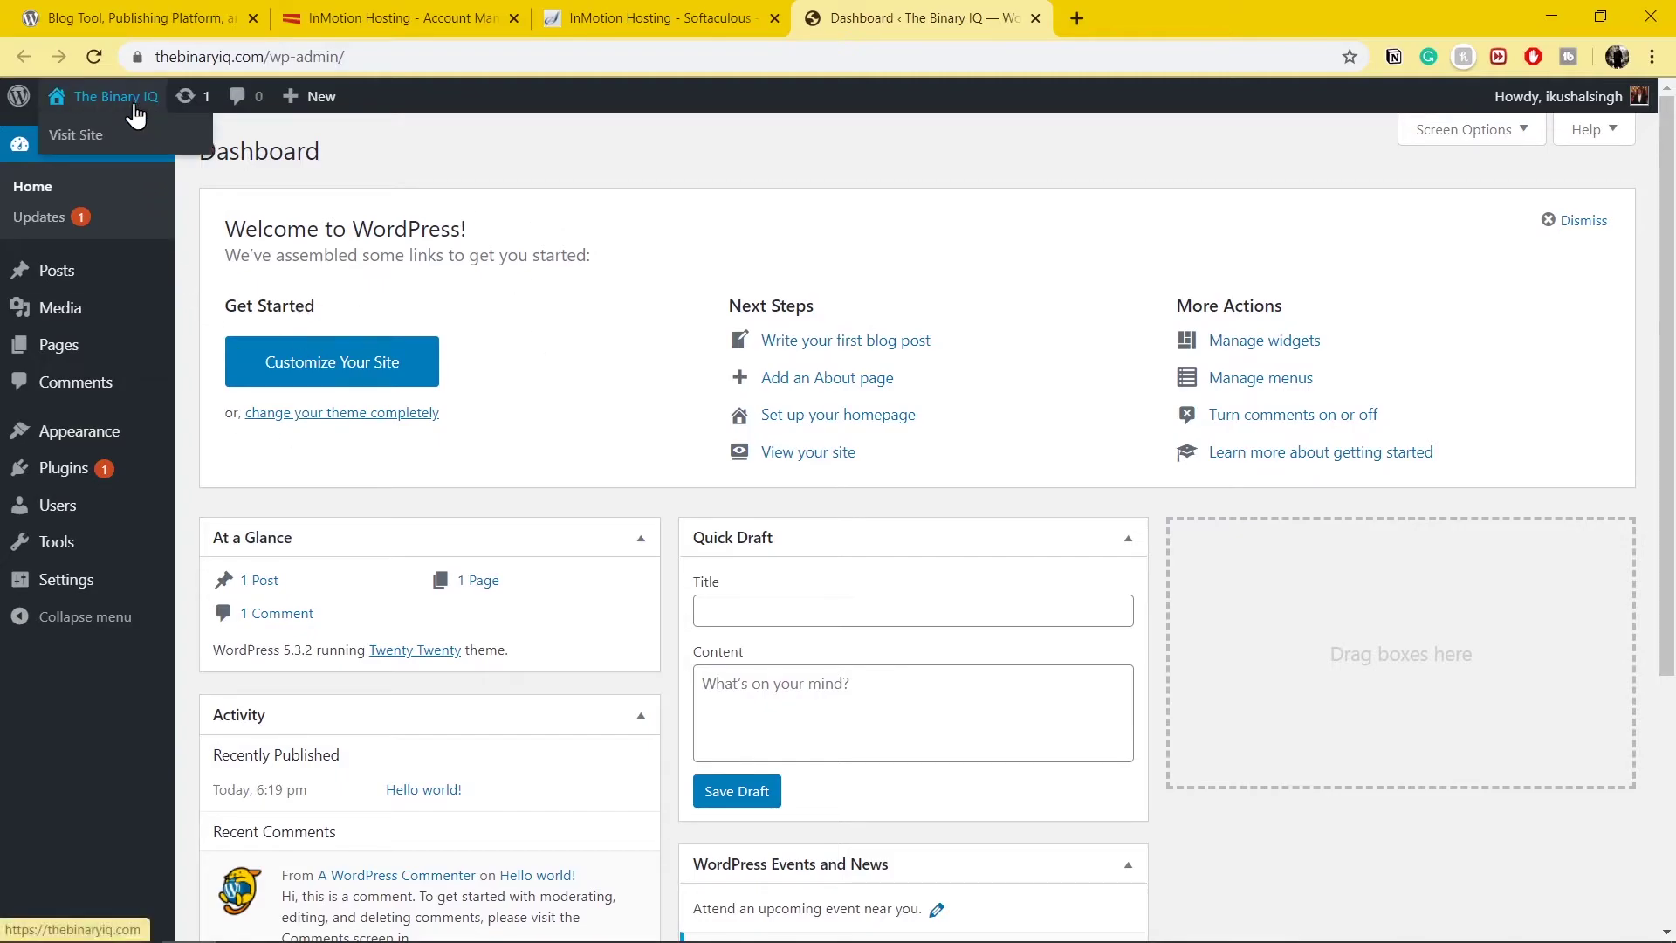
click(84, 144)
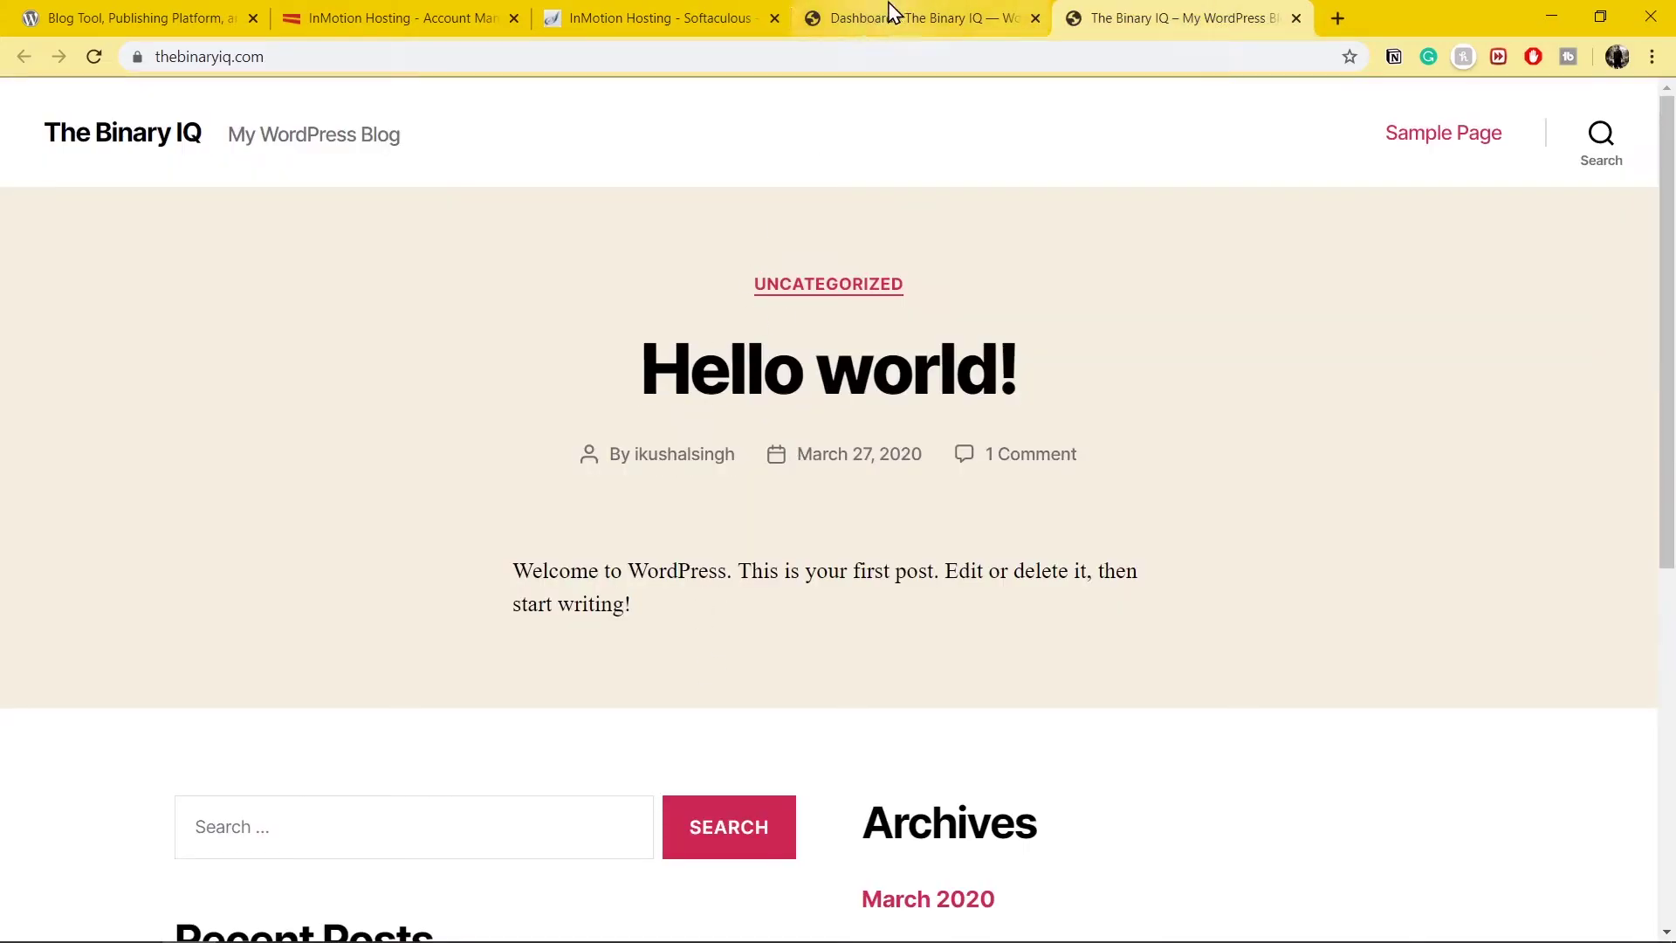
click(892, 12)
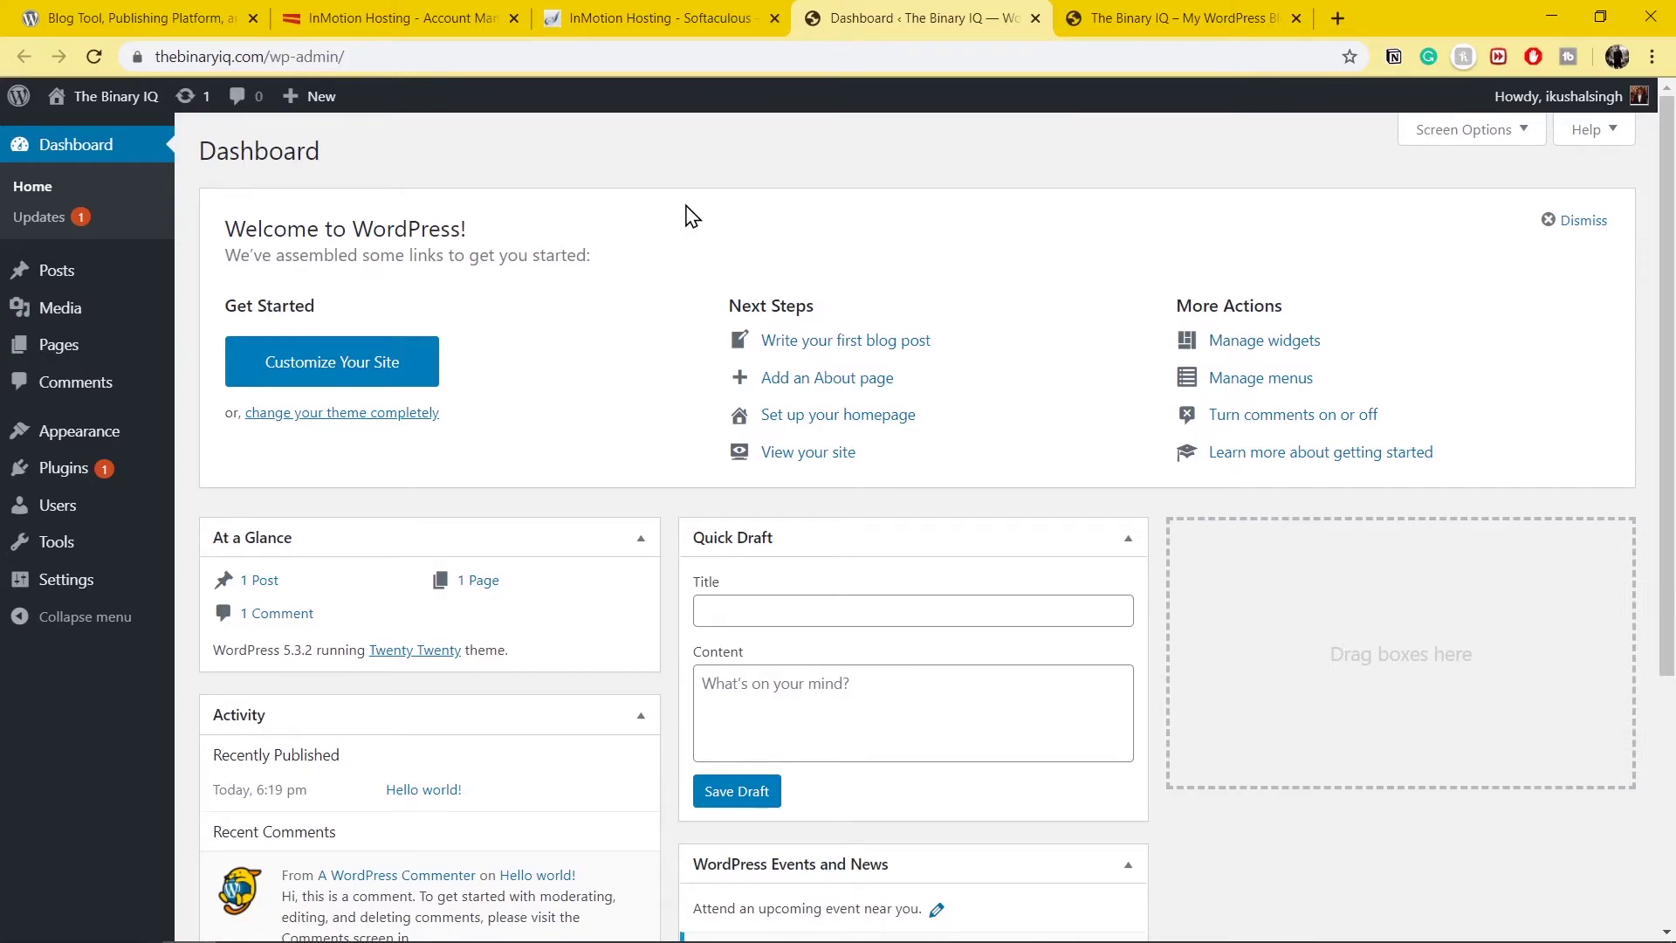
- Start adding a new plugin and search the plugin directory for "ASTRA STARTER"
mouse_move(67, 486)
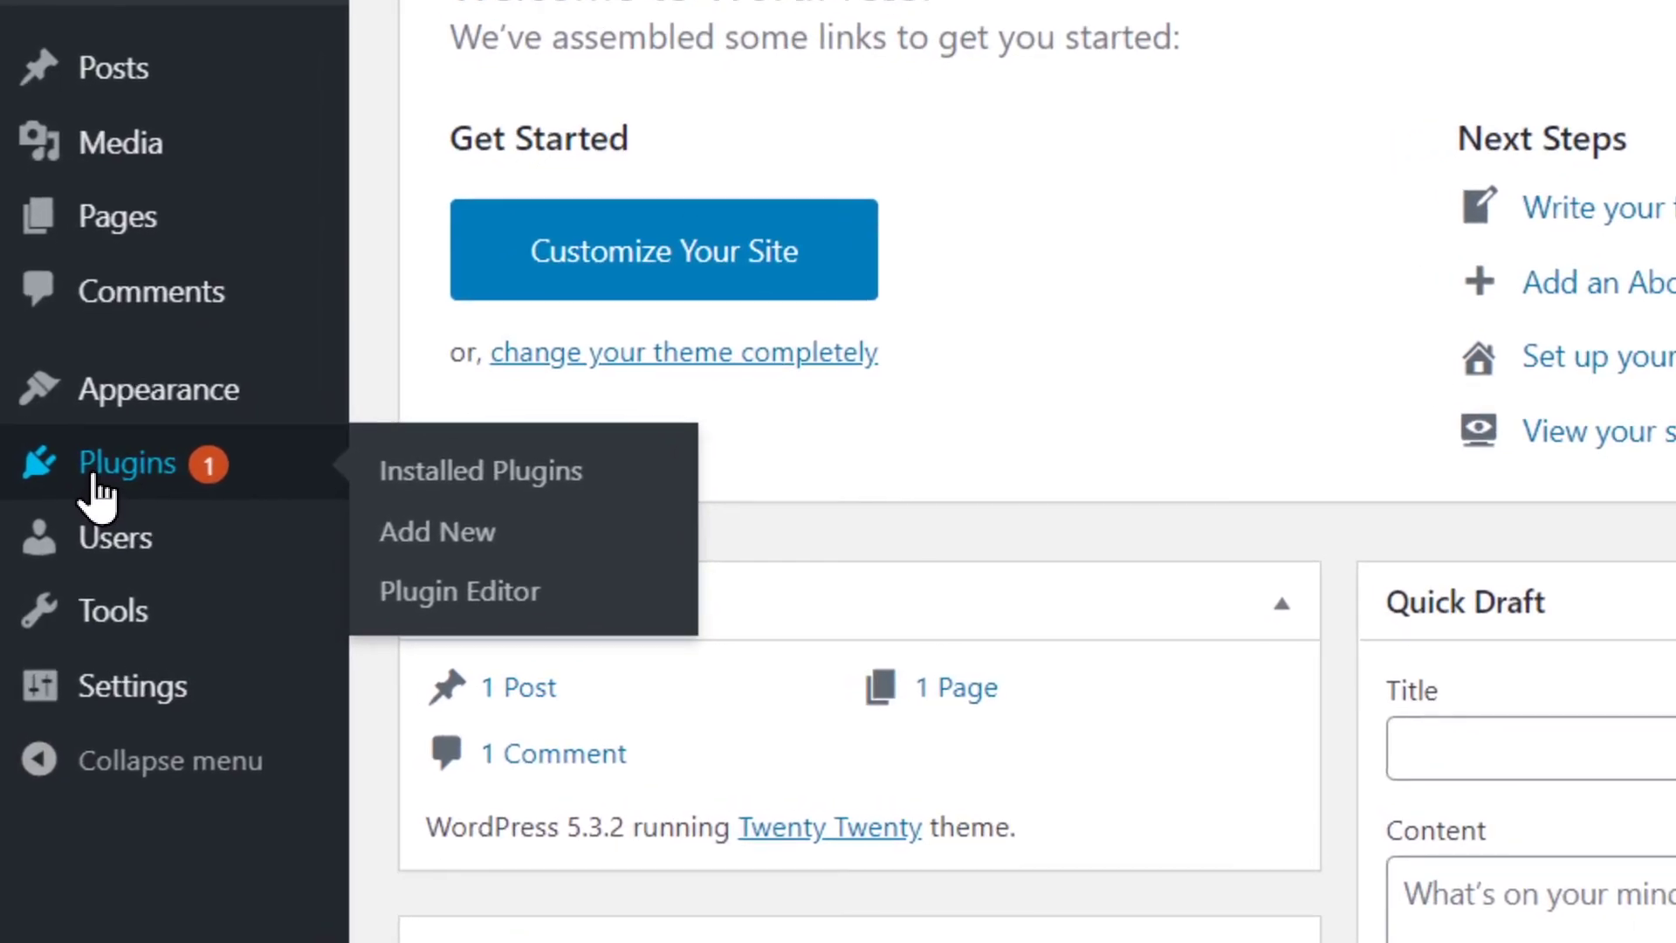
click(454, 548)
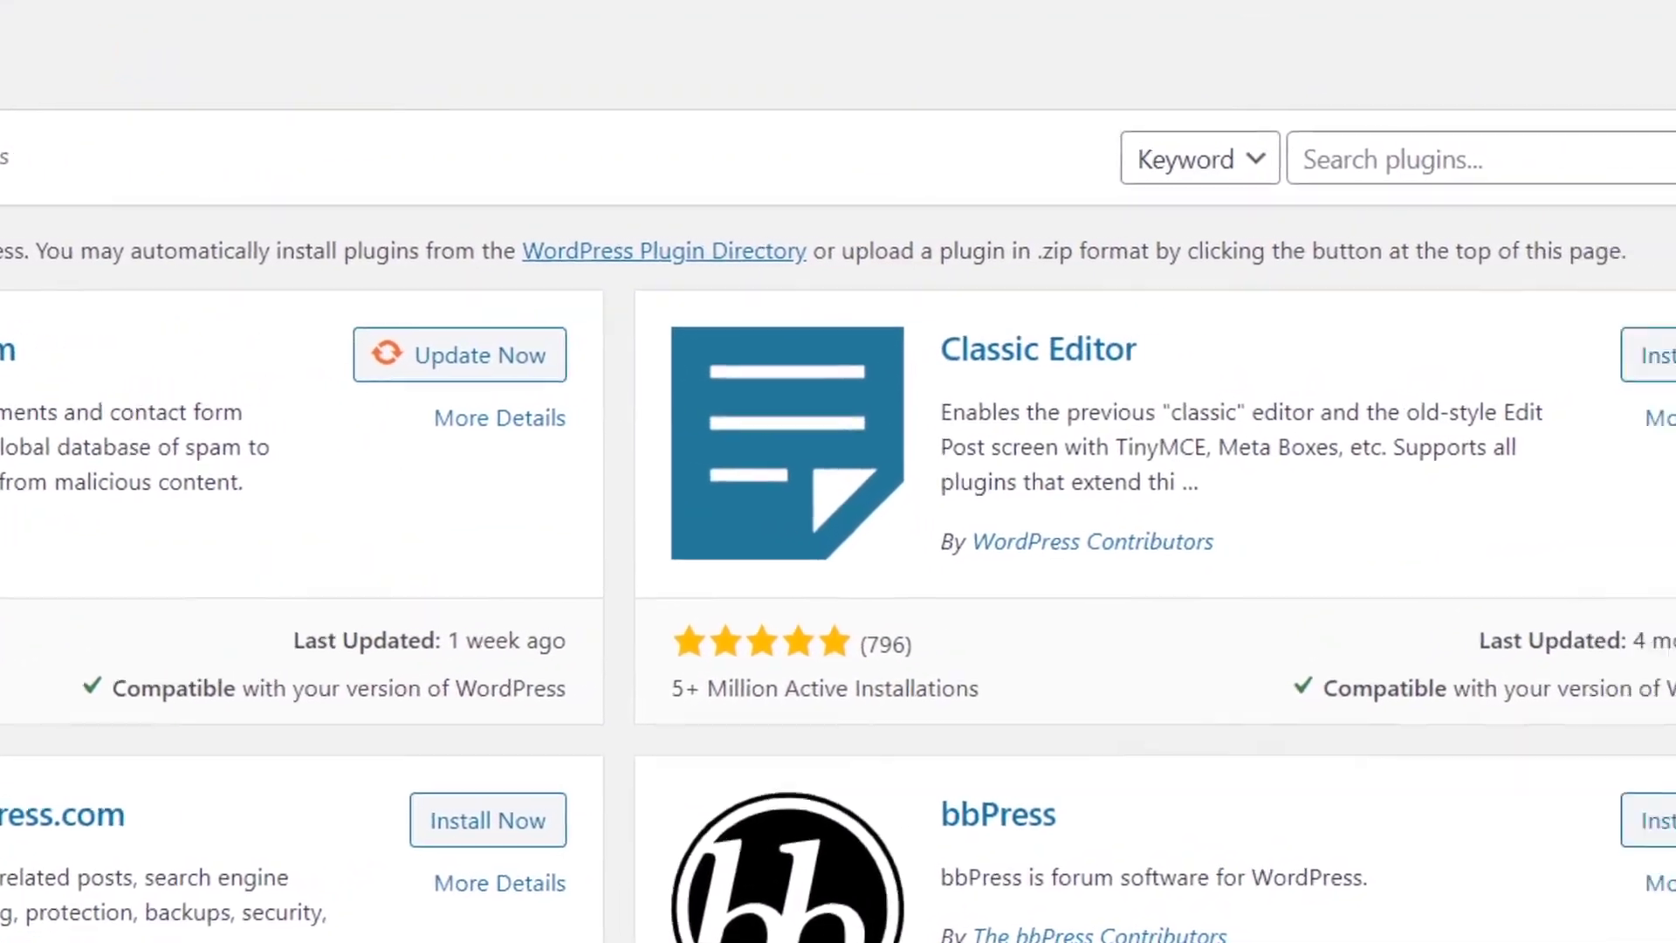
click(1449, 159)
text(A)
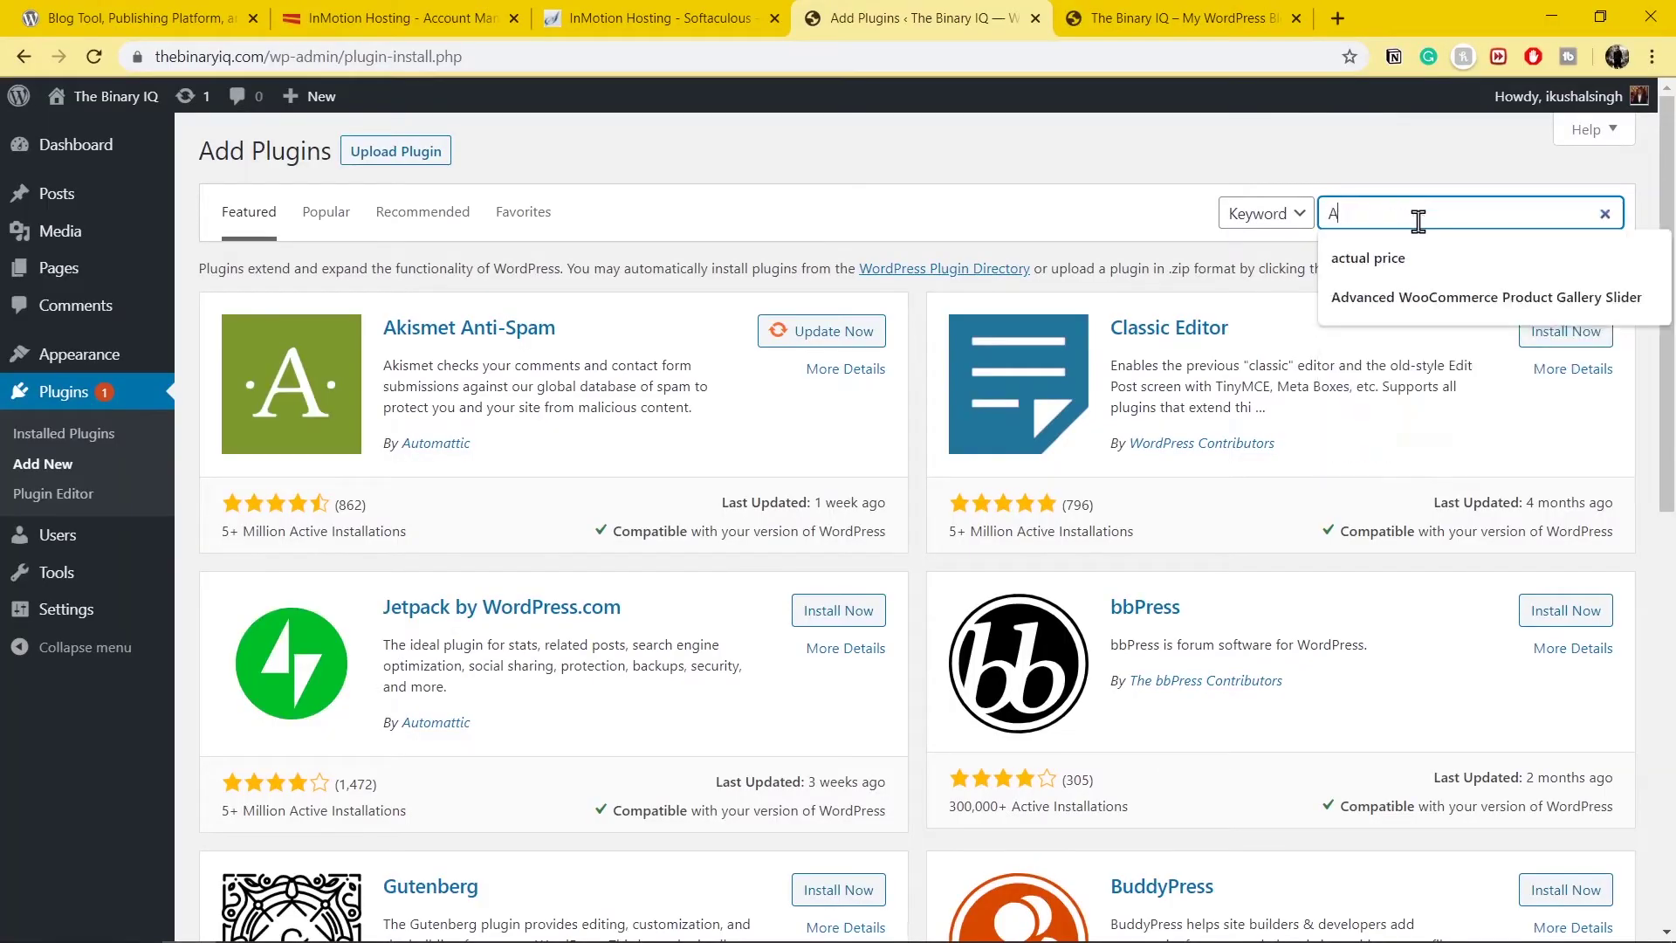
text(STRA STAR)
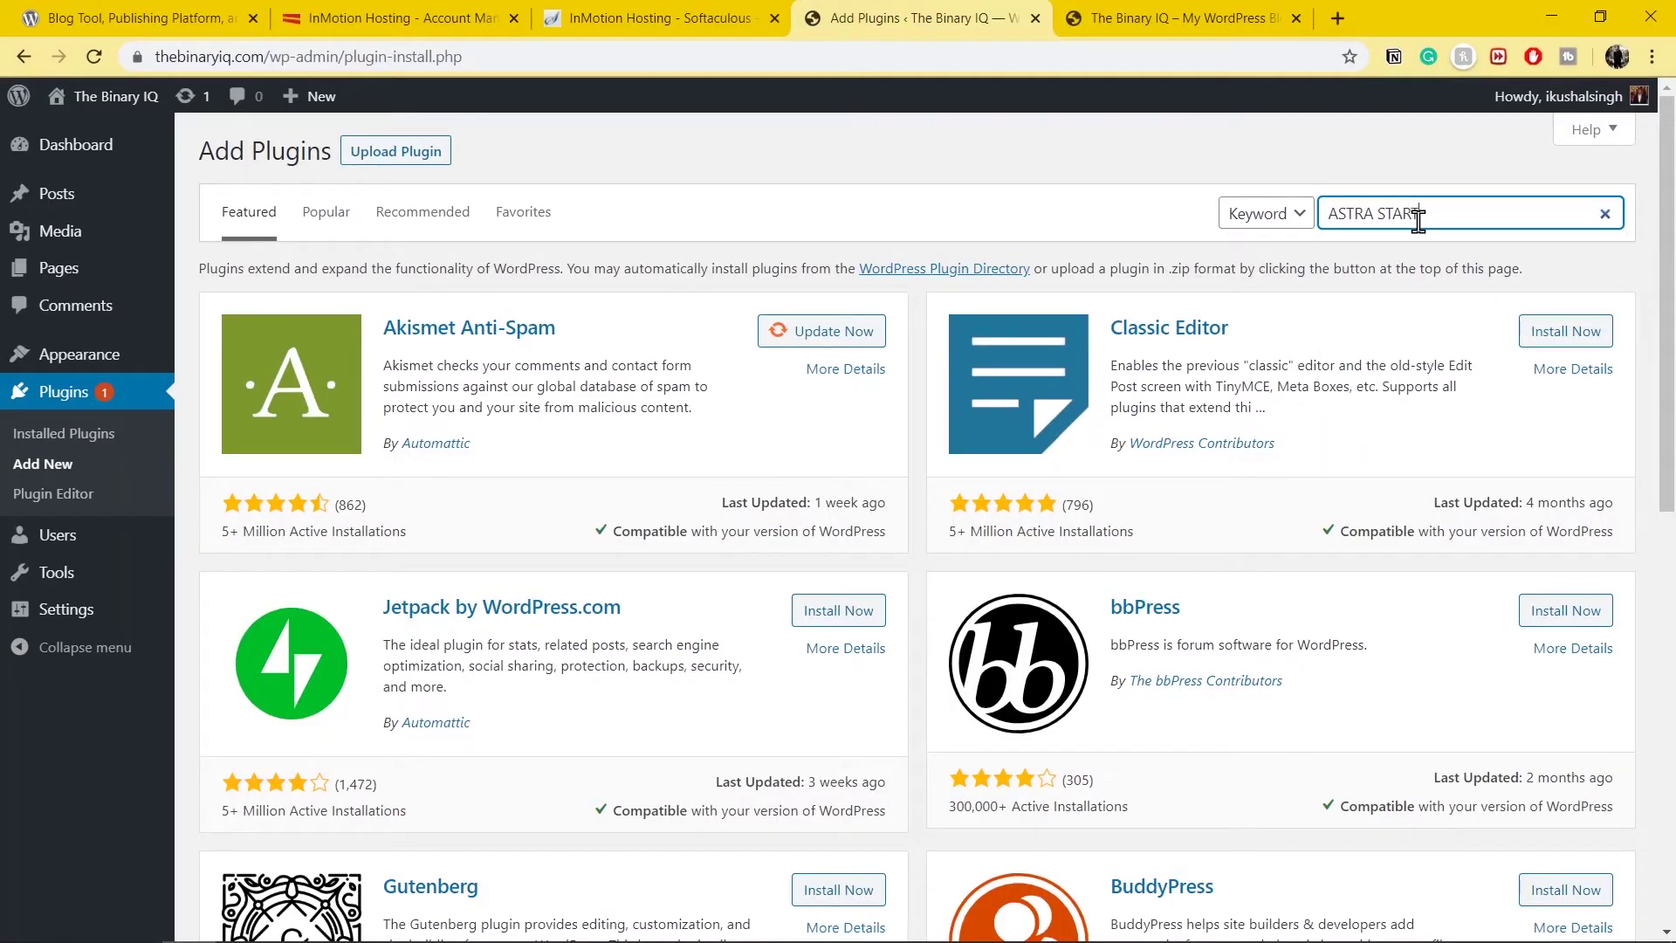
text(TER)
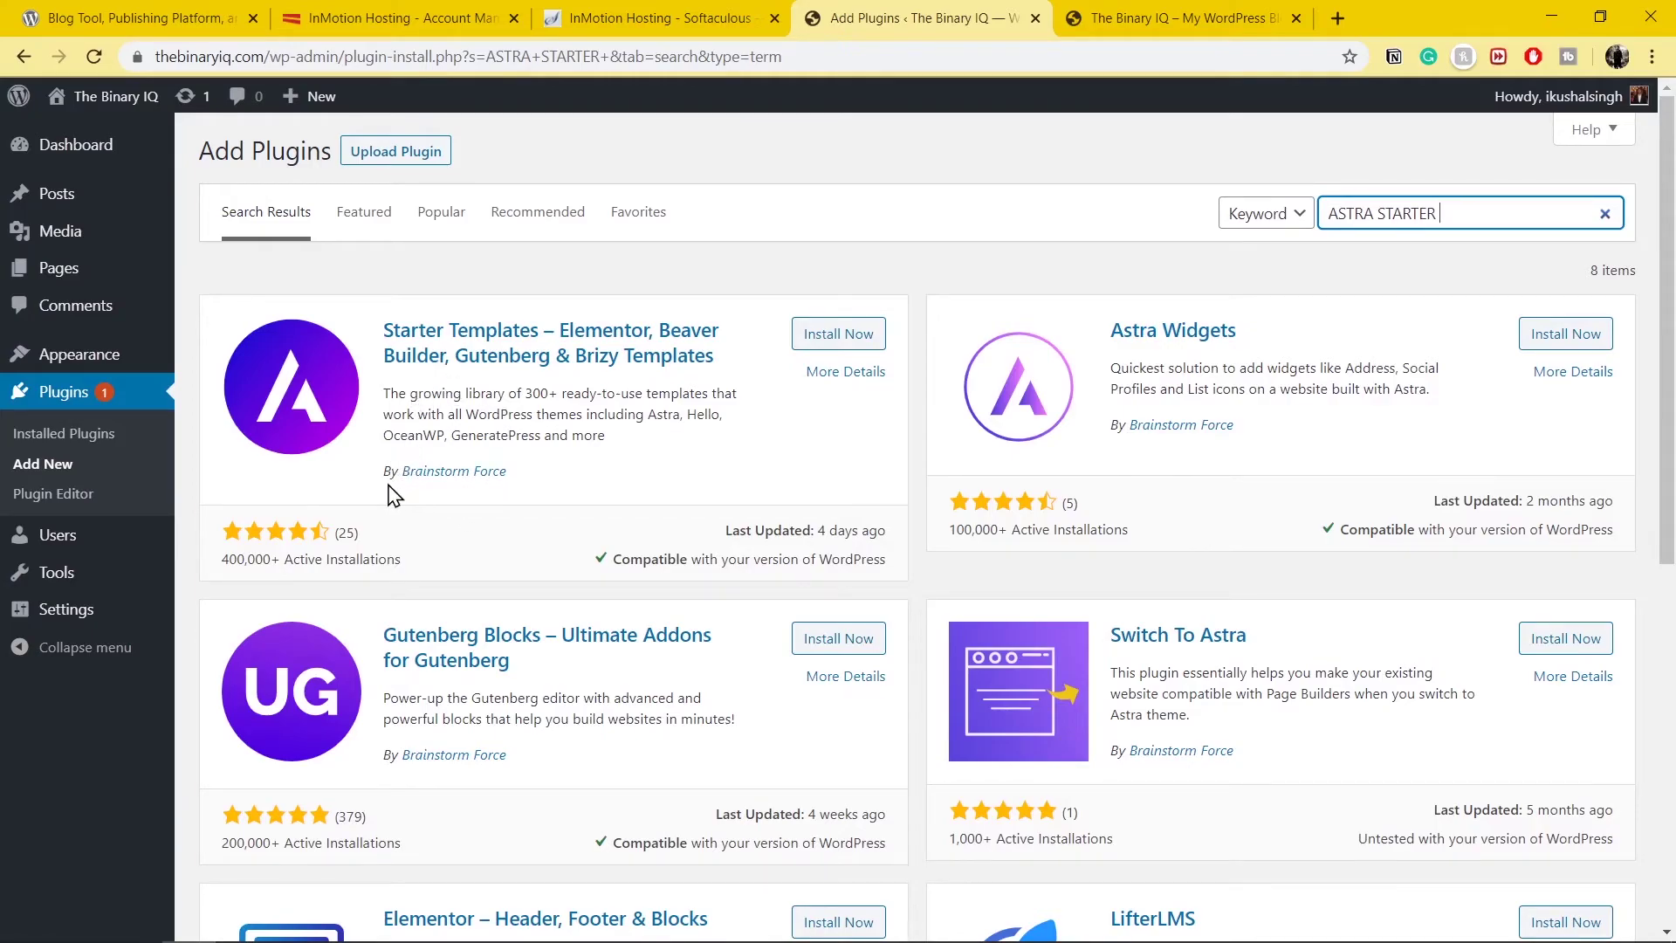
- Install and activate the Starter Templates plugin by Brainstorm Force
drag(390, 494, 516, 491)
click(593, 452)
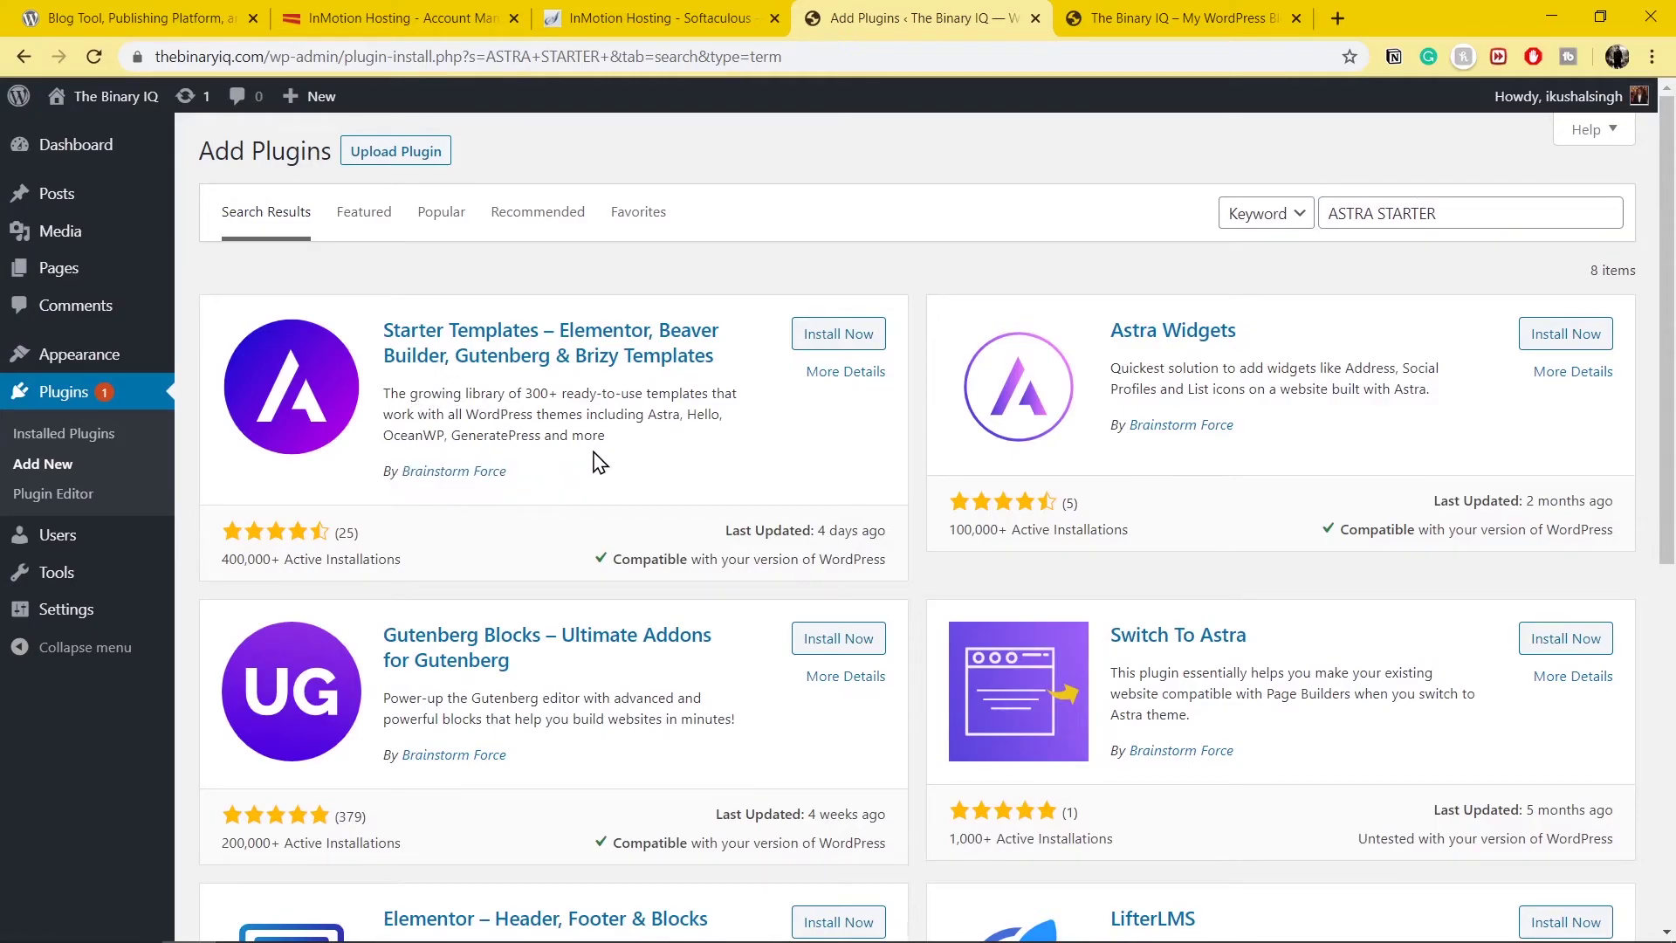
click(842, 336)
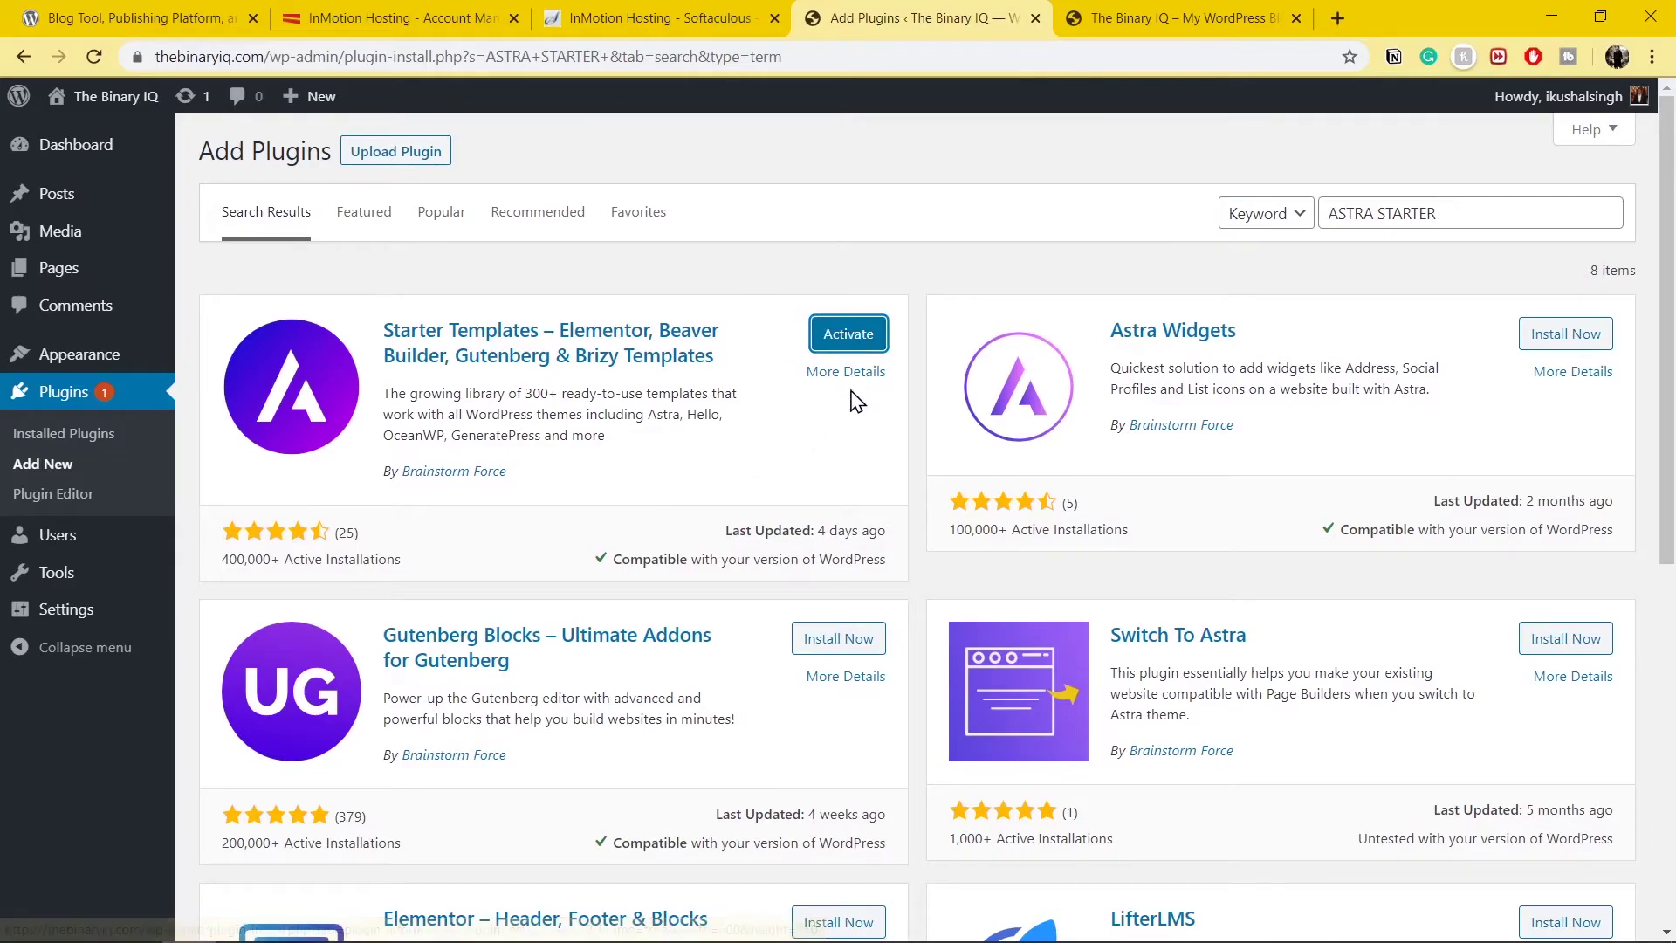
click(851, 335)
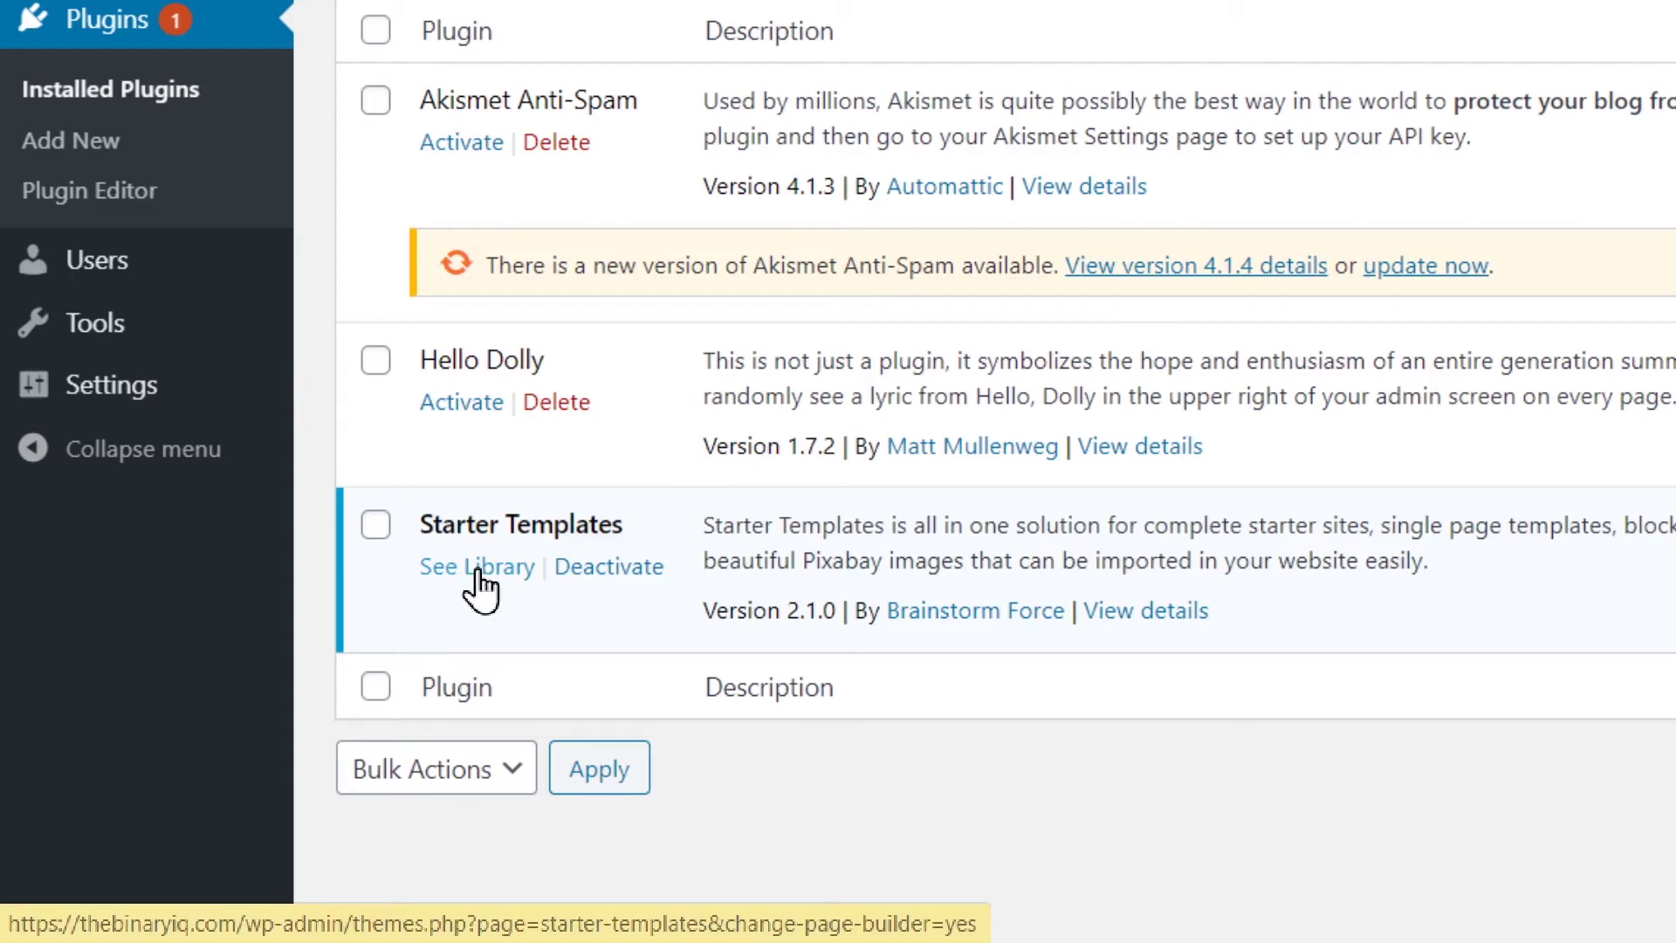
- Open the Starter Templates library and choose Elementor as the page builder
click(479, 569)
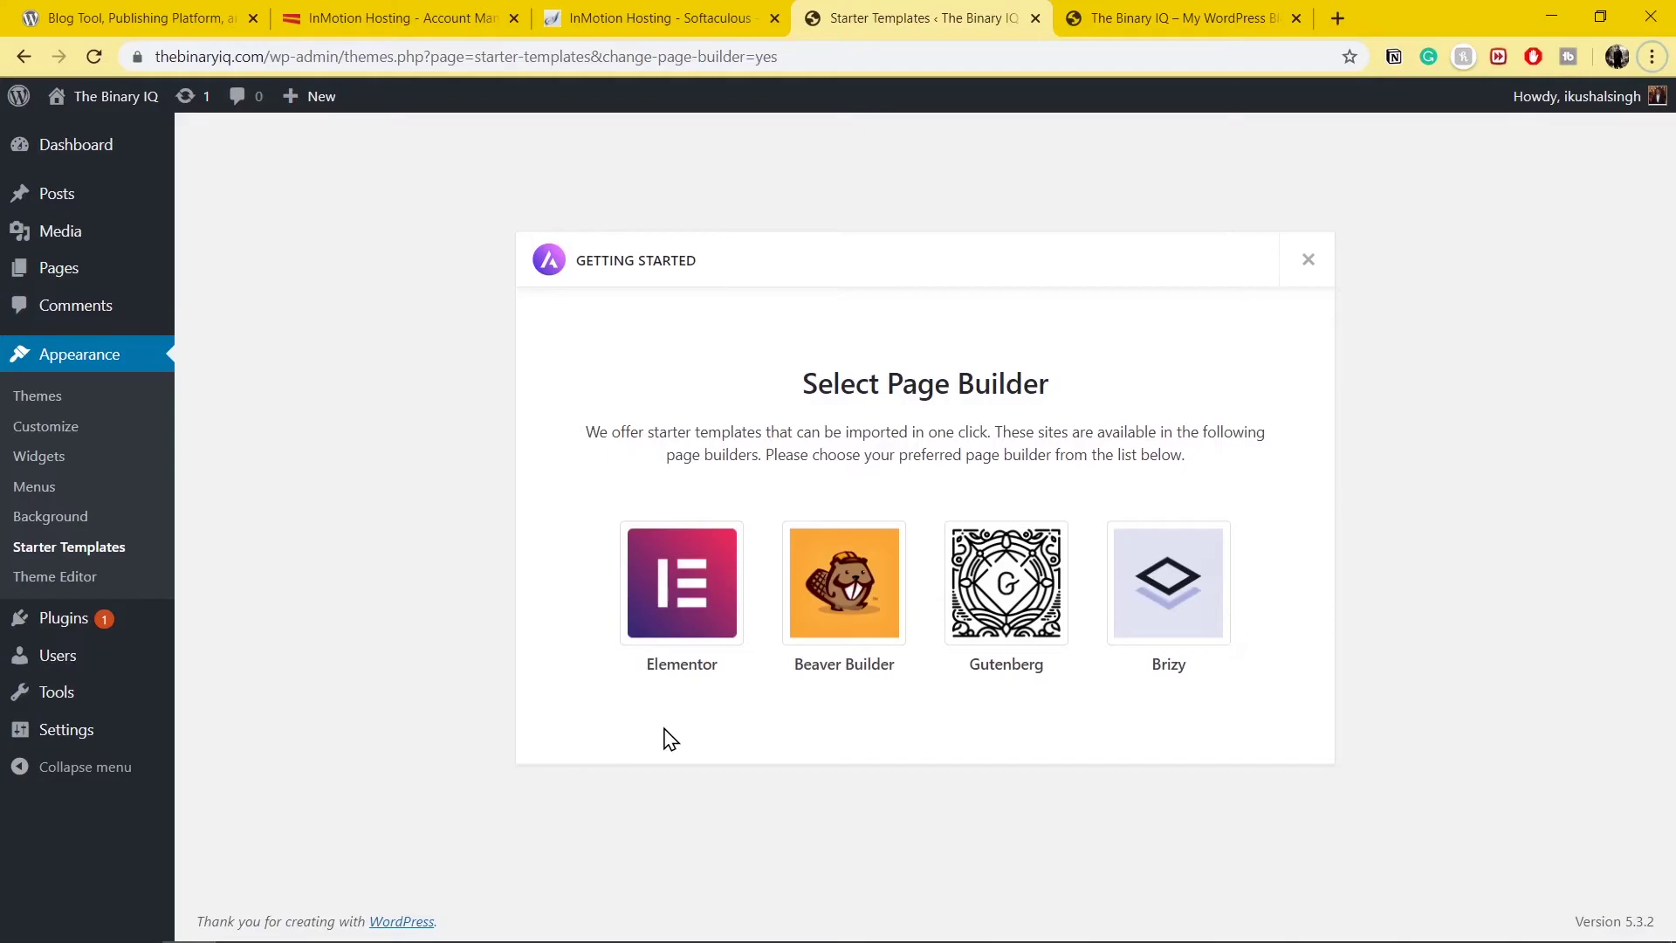
click(733, 548)
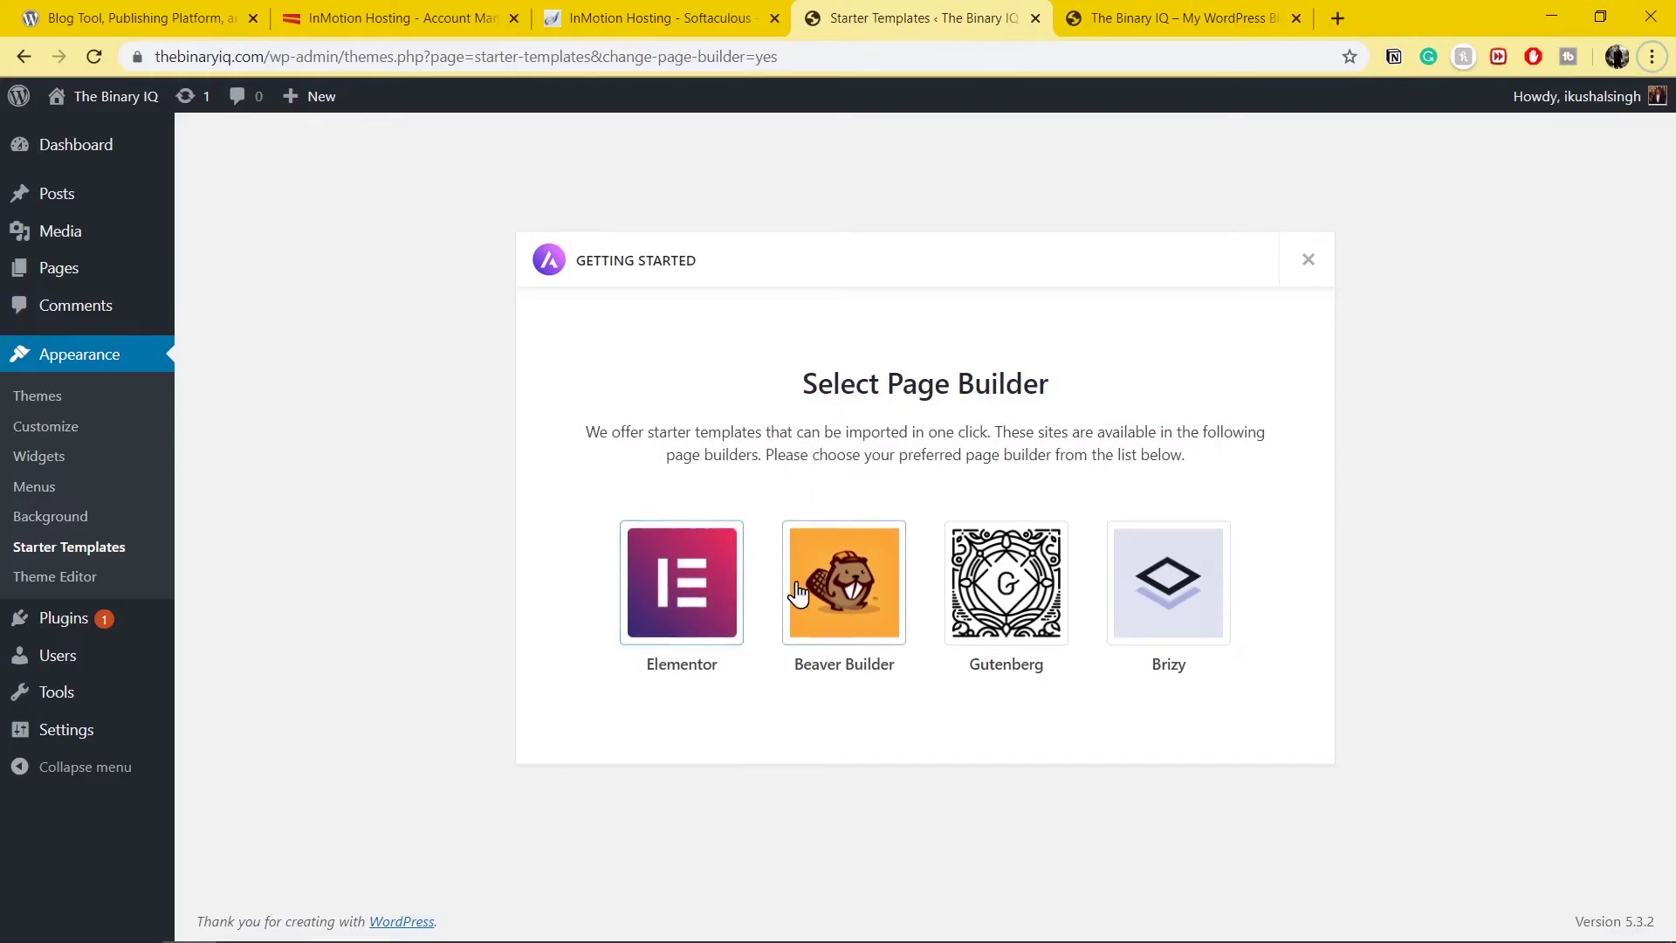
click(686, 615)
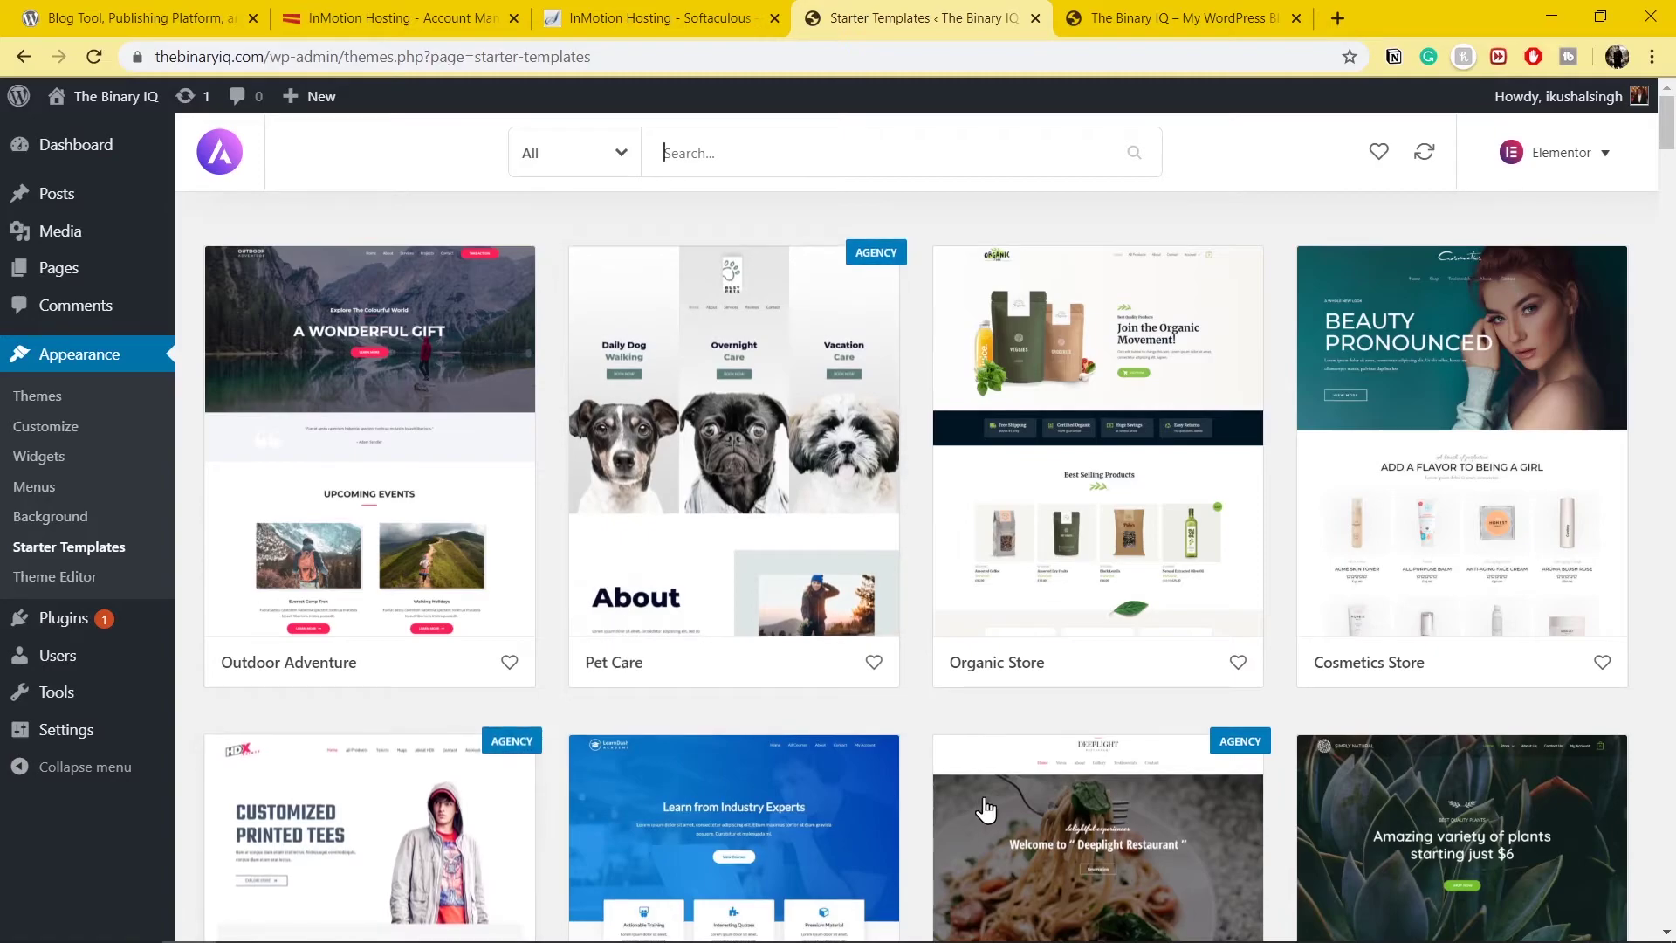
- Filter the starter template library to the free templates, excluding the Agency ones
mouse_move(1249, 752)
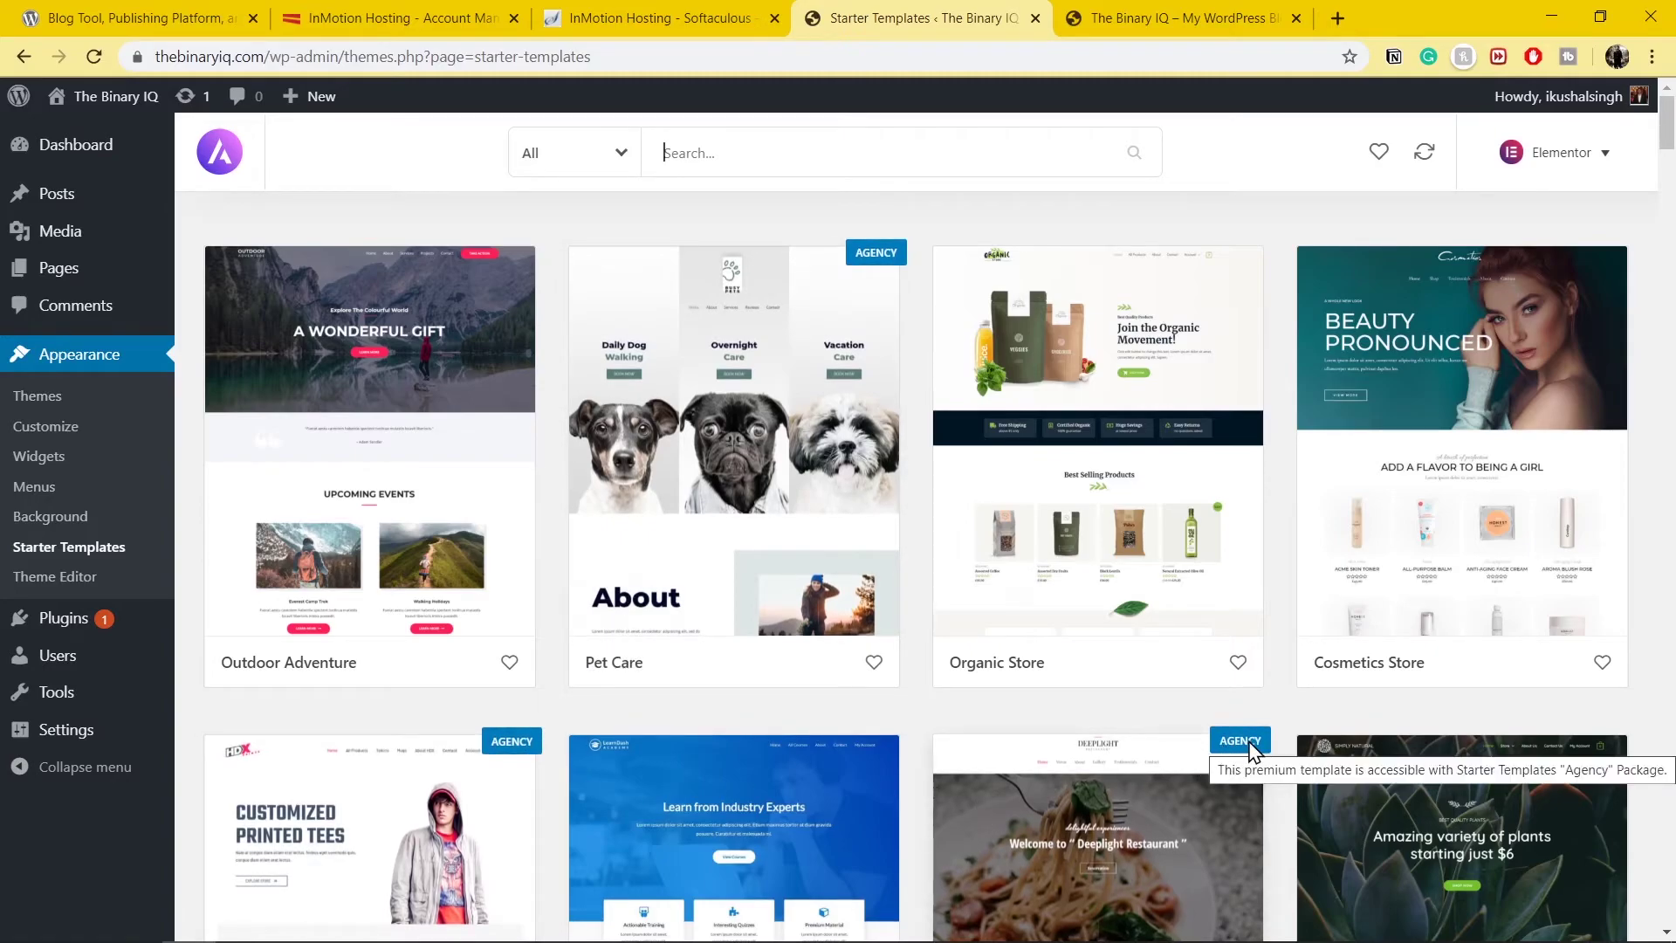
click(601, 158)
click(569, 405)
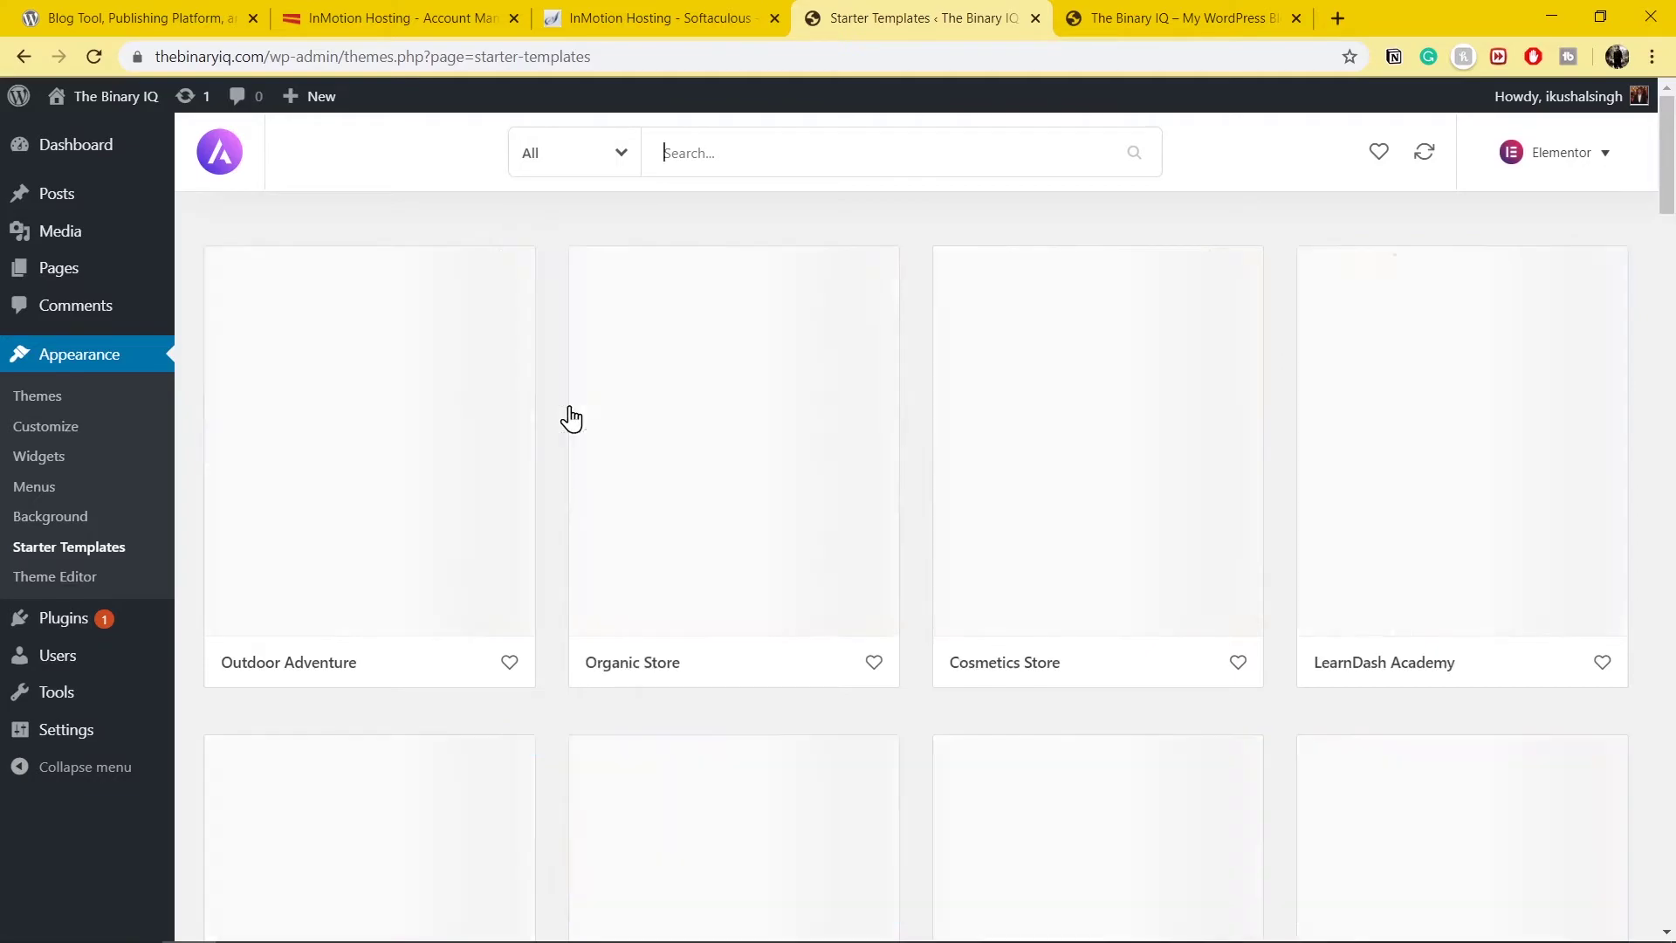
- Browse the free starter templates, filter them to the eCommerce category and open the Brandstore template
scroll(920, 503, down, 4)
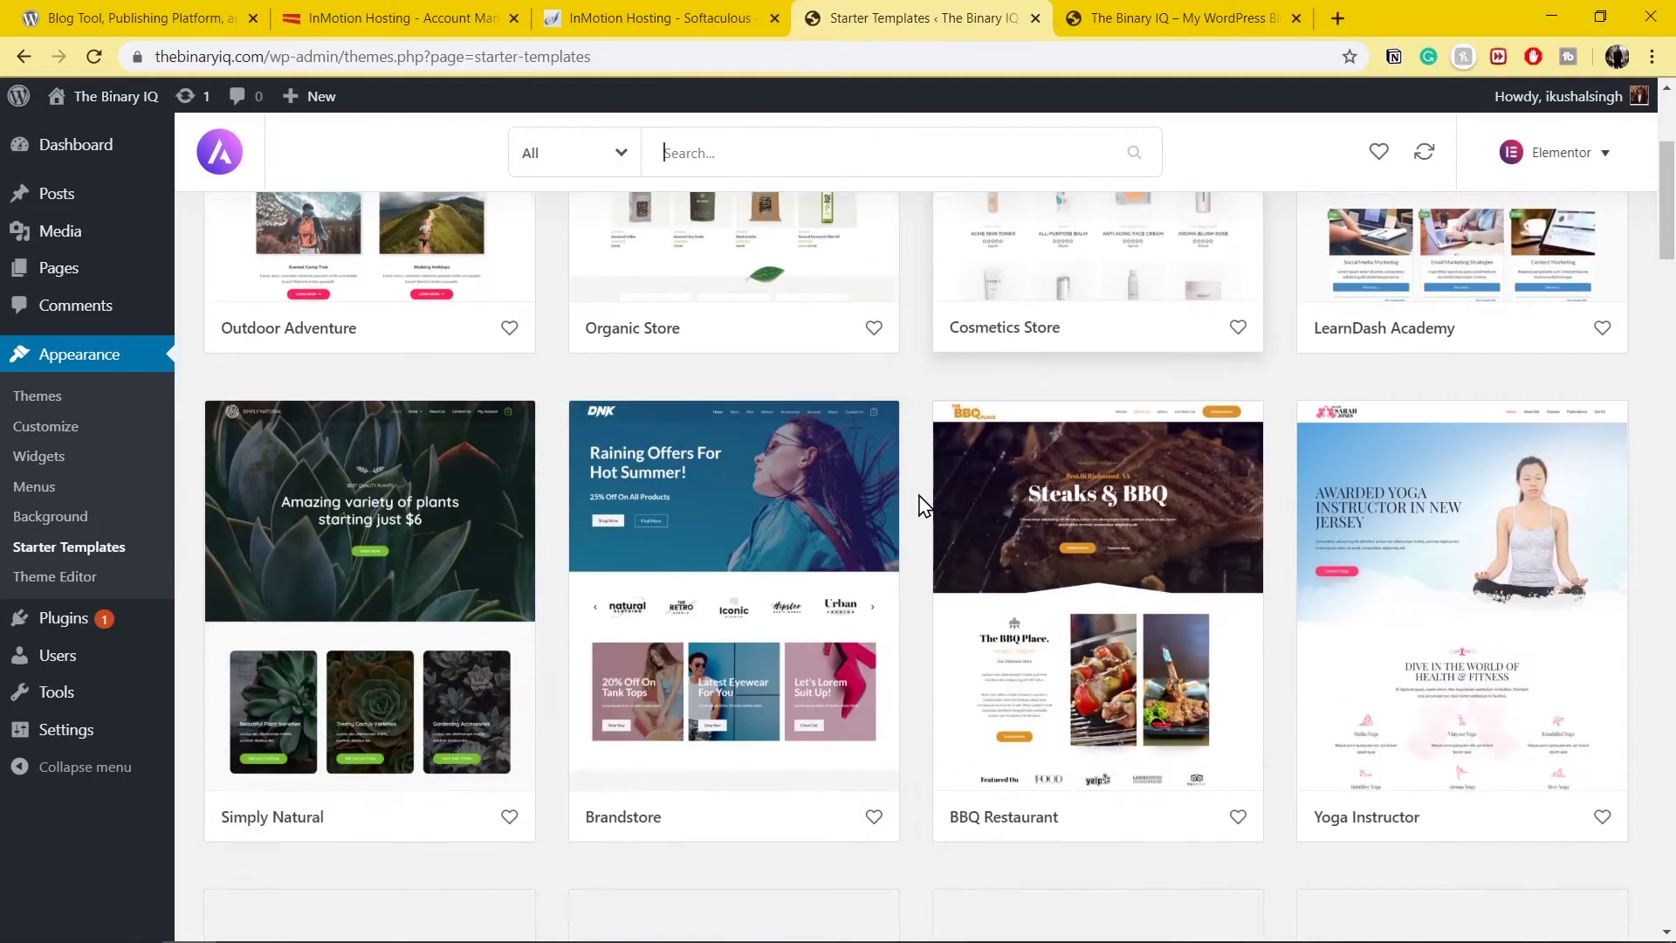
scroll(920, 503, down, 16)
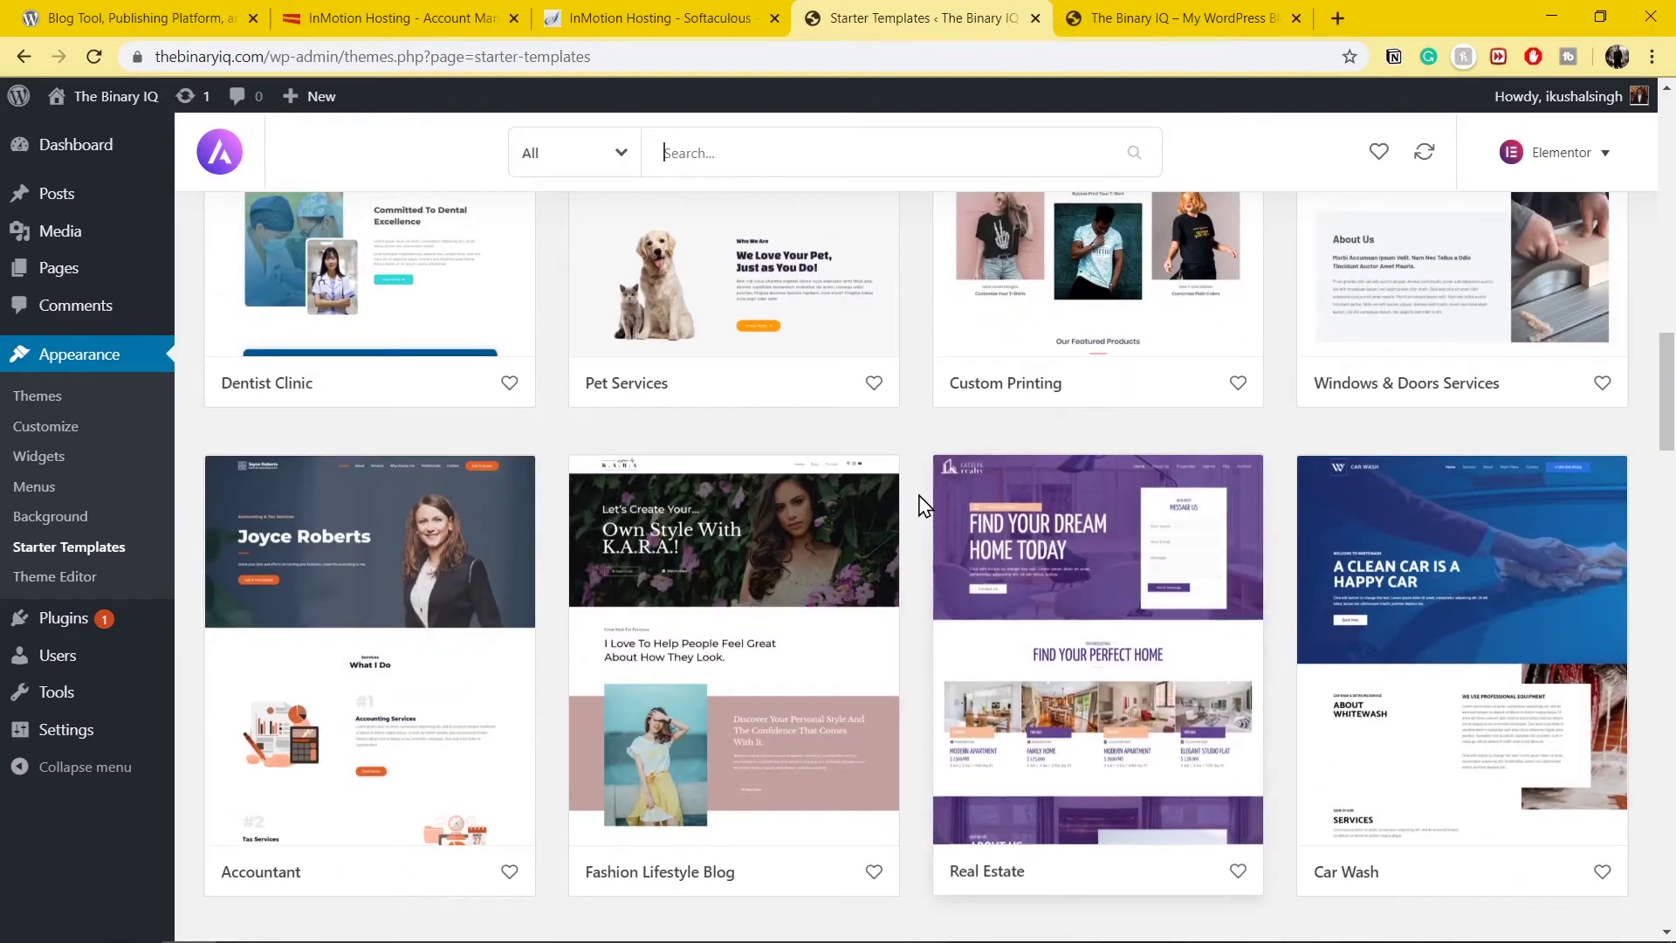
scroll(923, 505, down, 10)
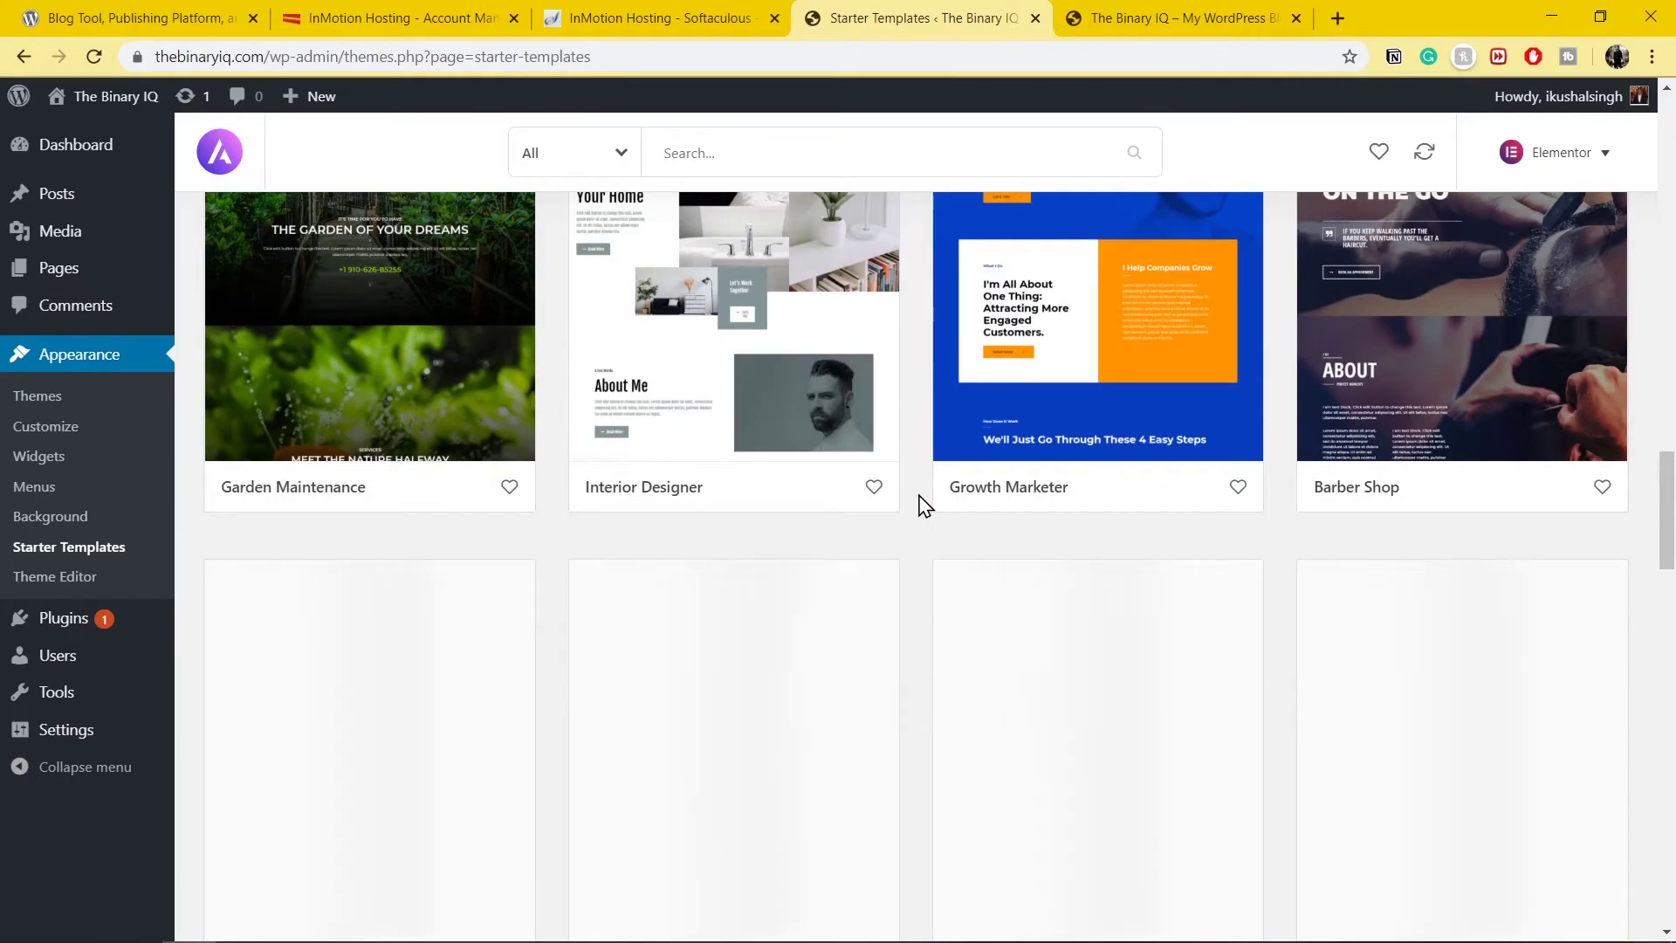
scroll(924, 504, down, 4)
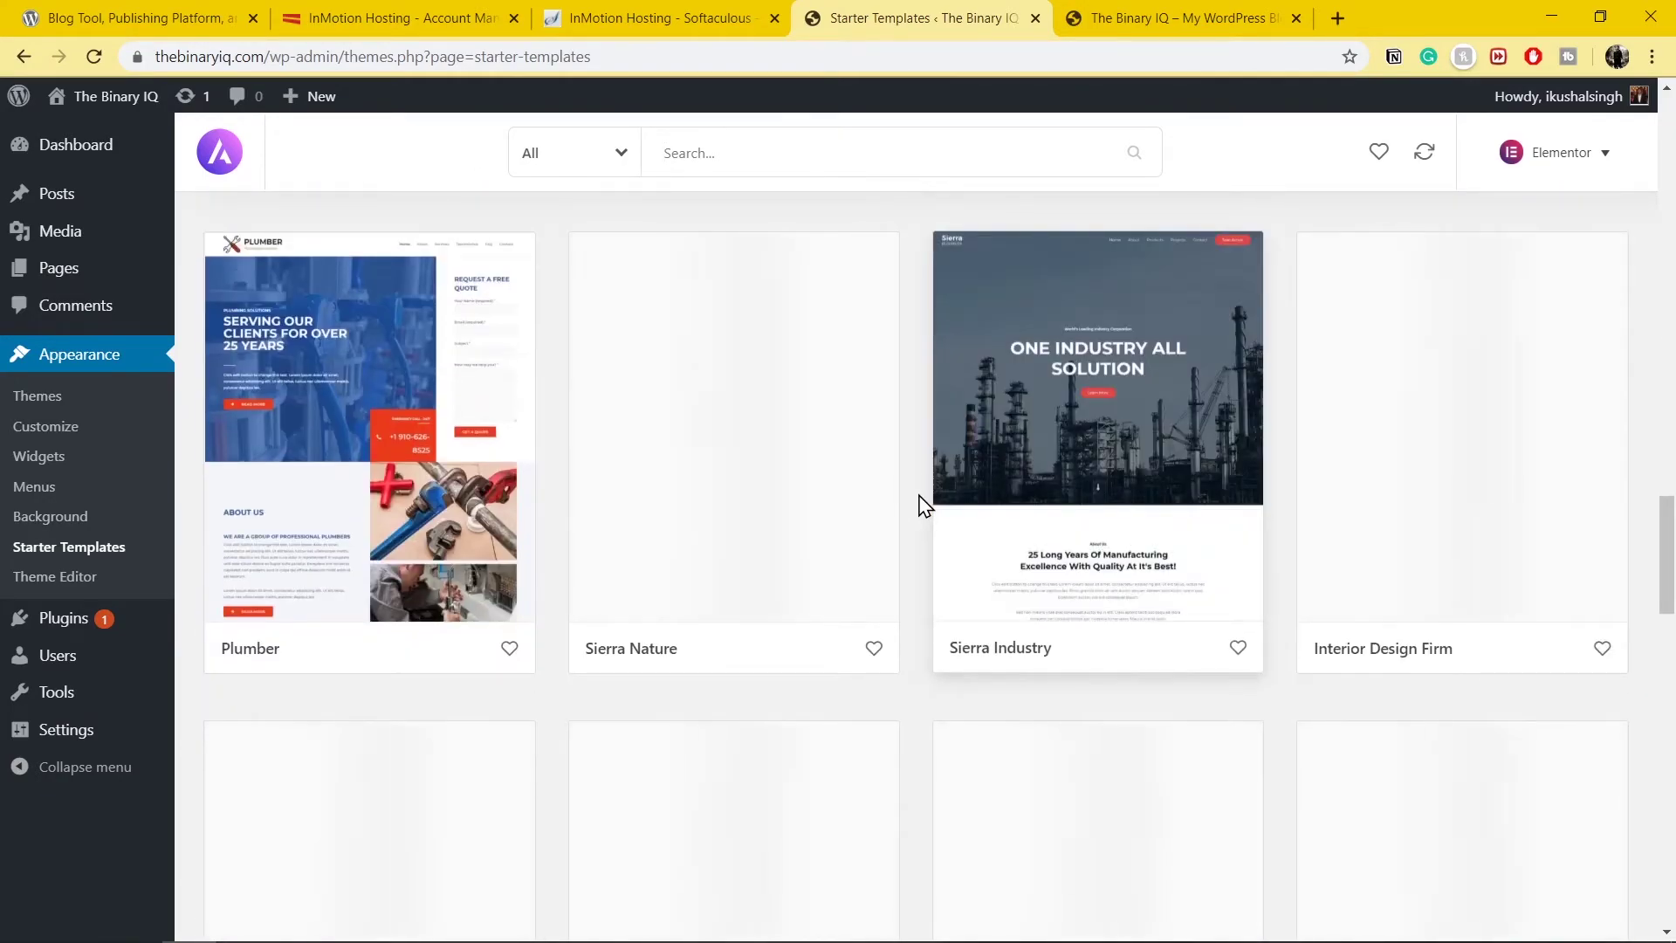
scroll(923, 504, down, 4)
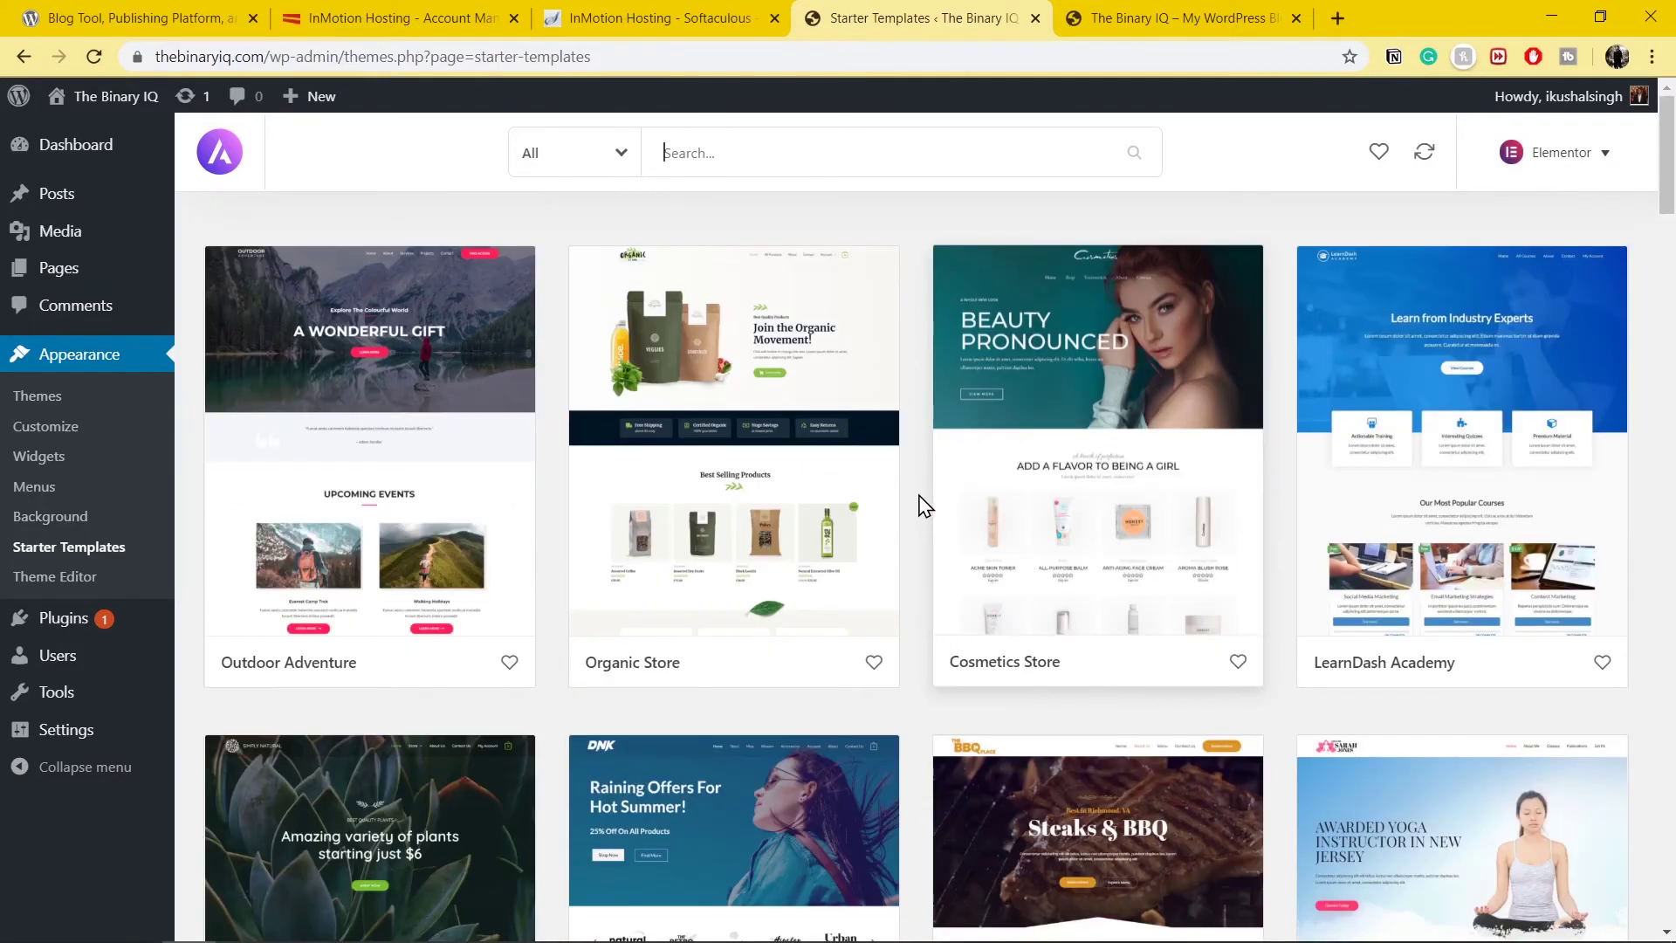
click(614, 170)
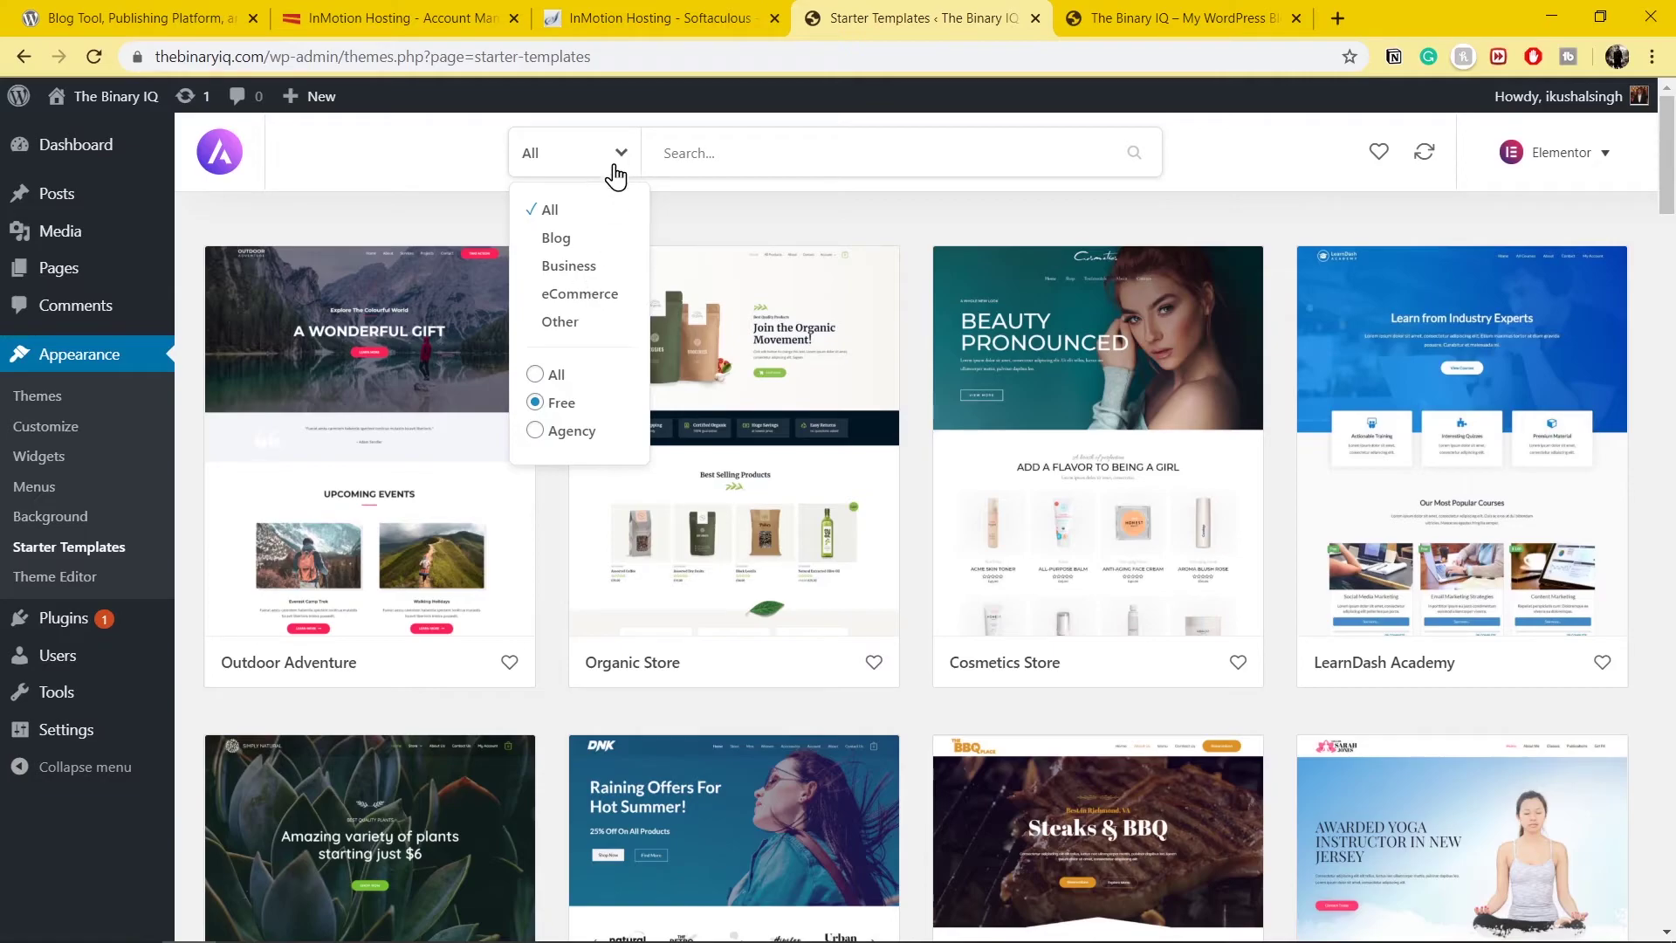
click(576, 297)
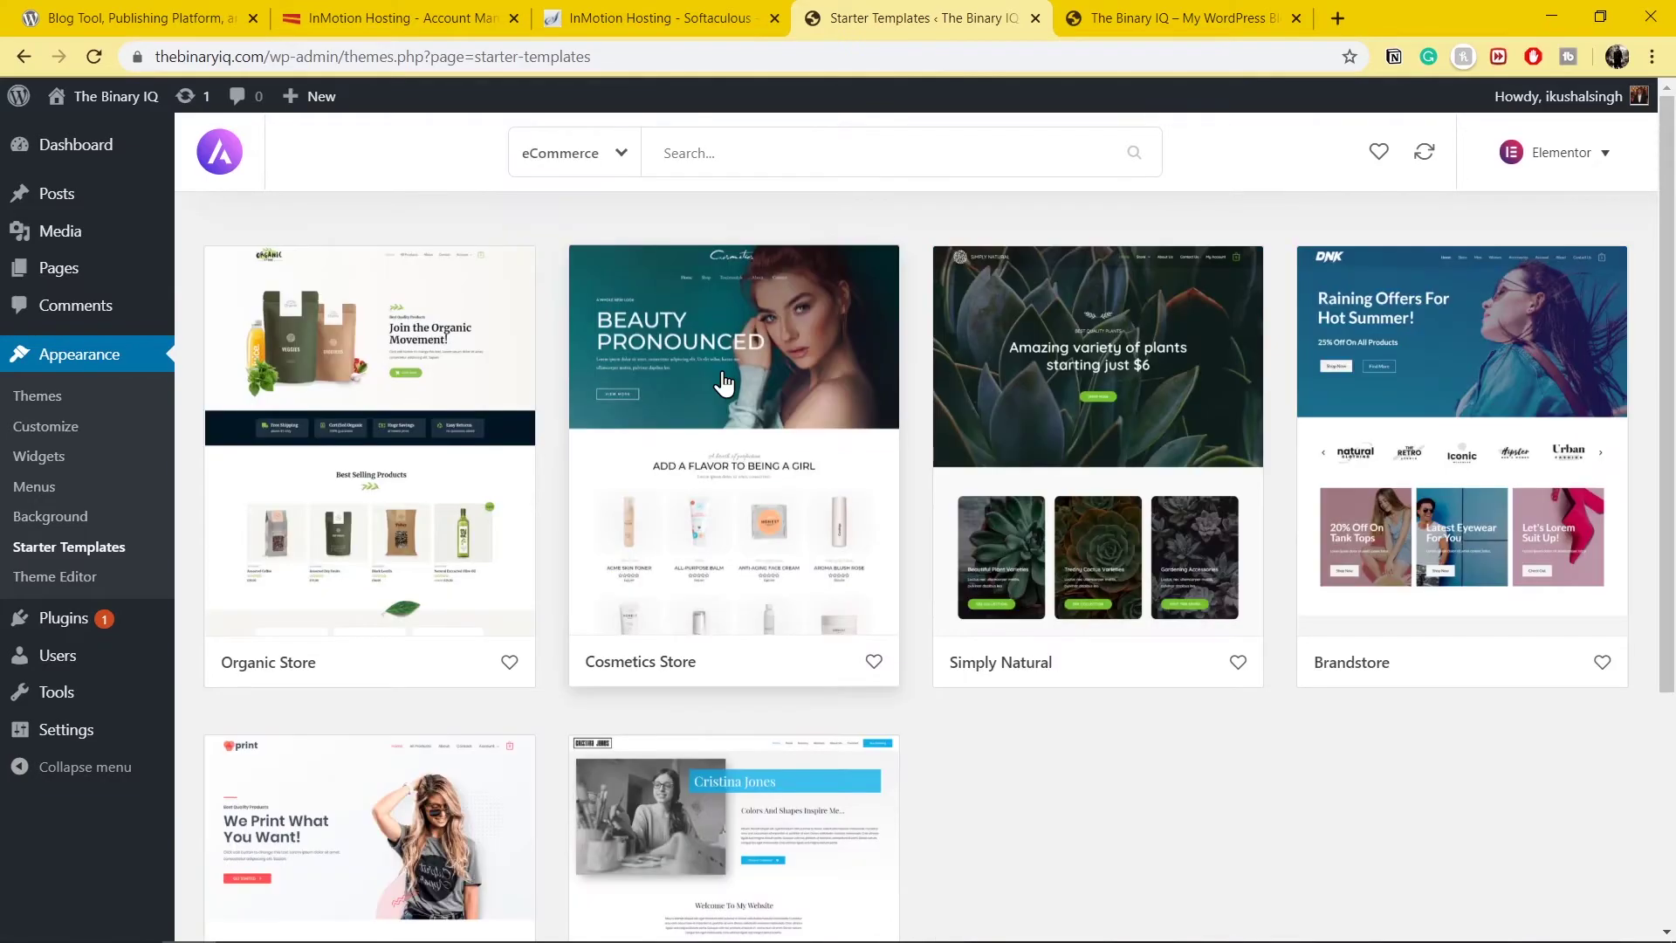
click(1449, 475)
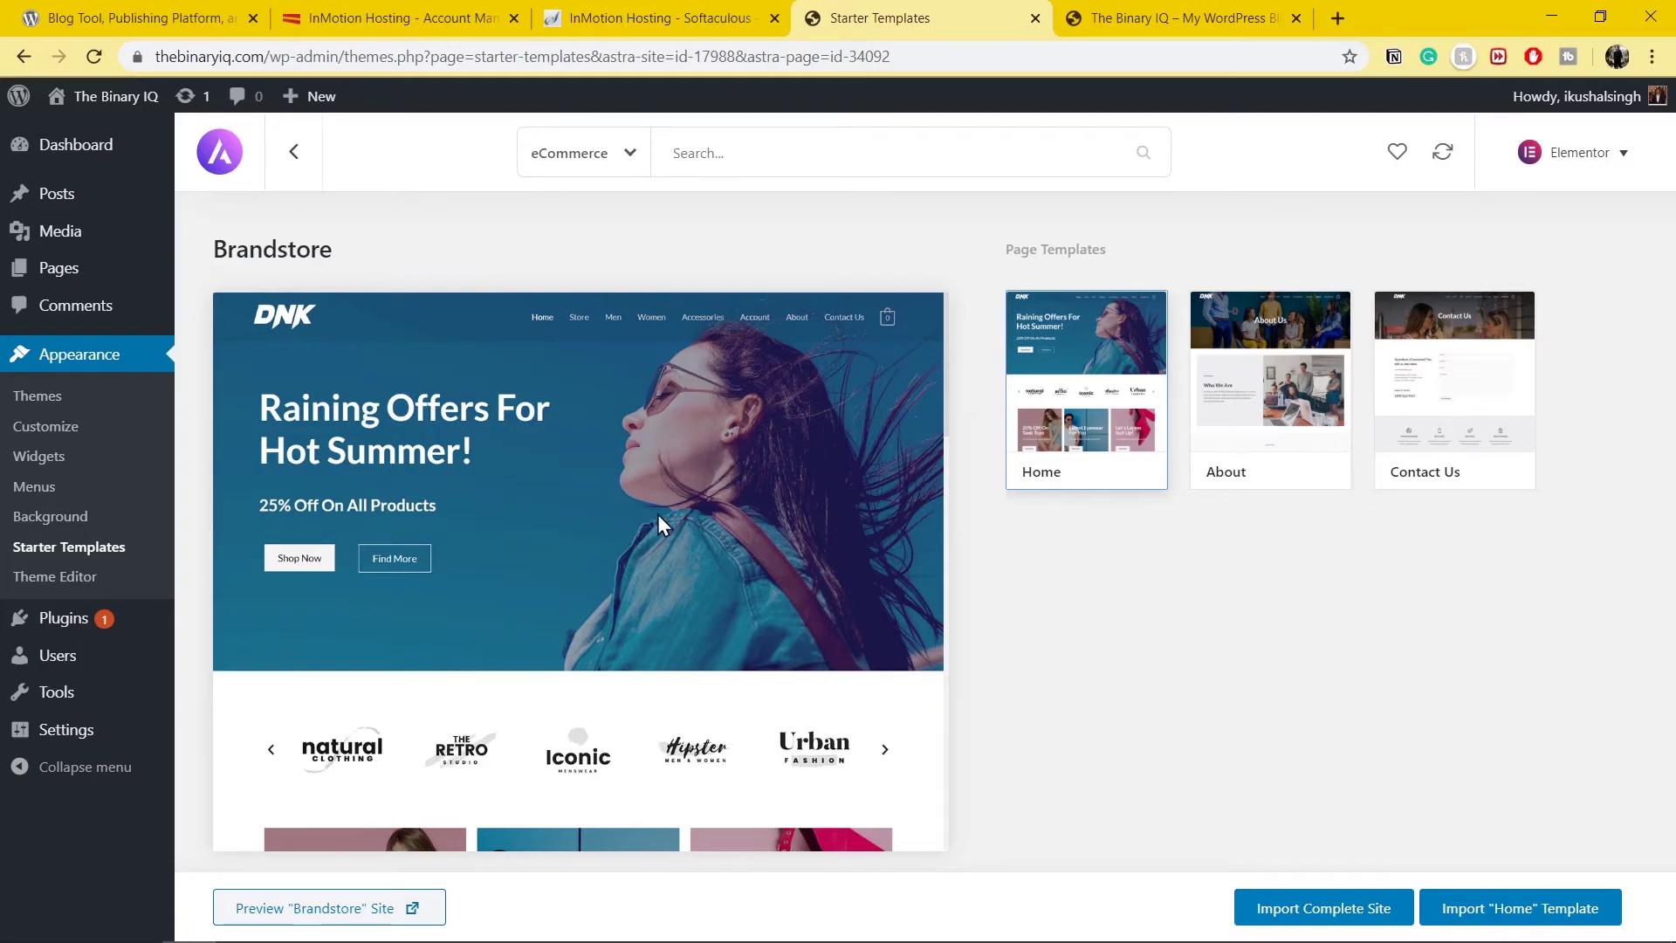
- Preview the Brandstore demo site and look through its home page from the hero banner to the lower sections
click(370, 917)
scroll(1035, 349, down, 8)
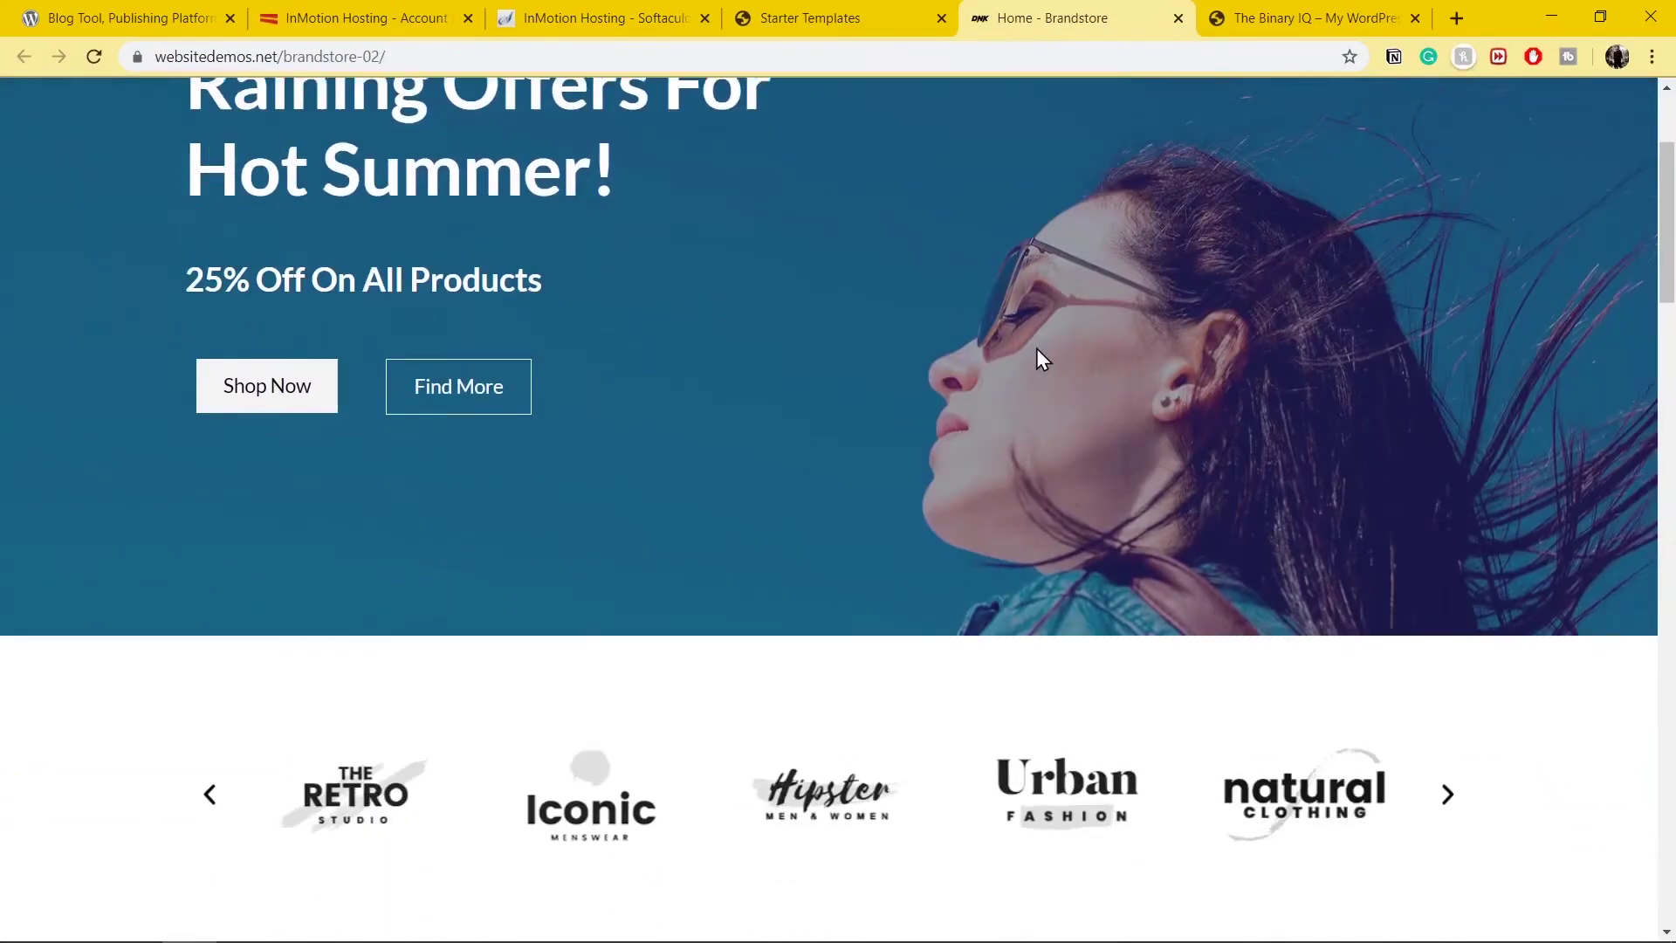
scroll(1038, 358, down, 15)
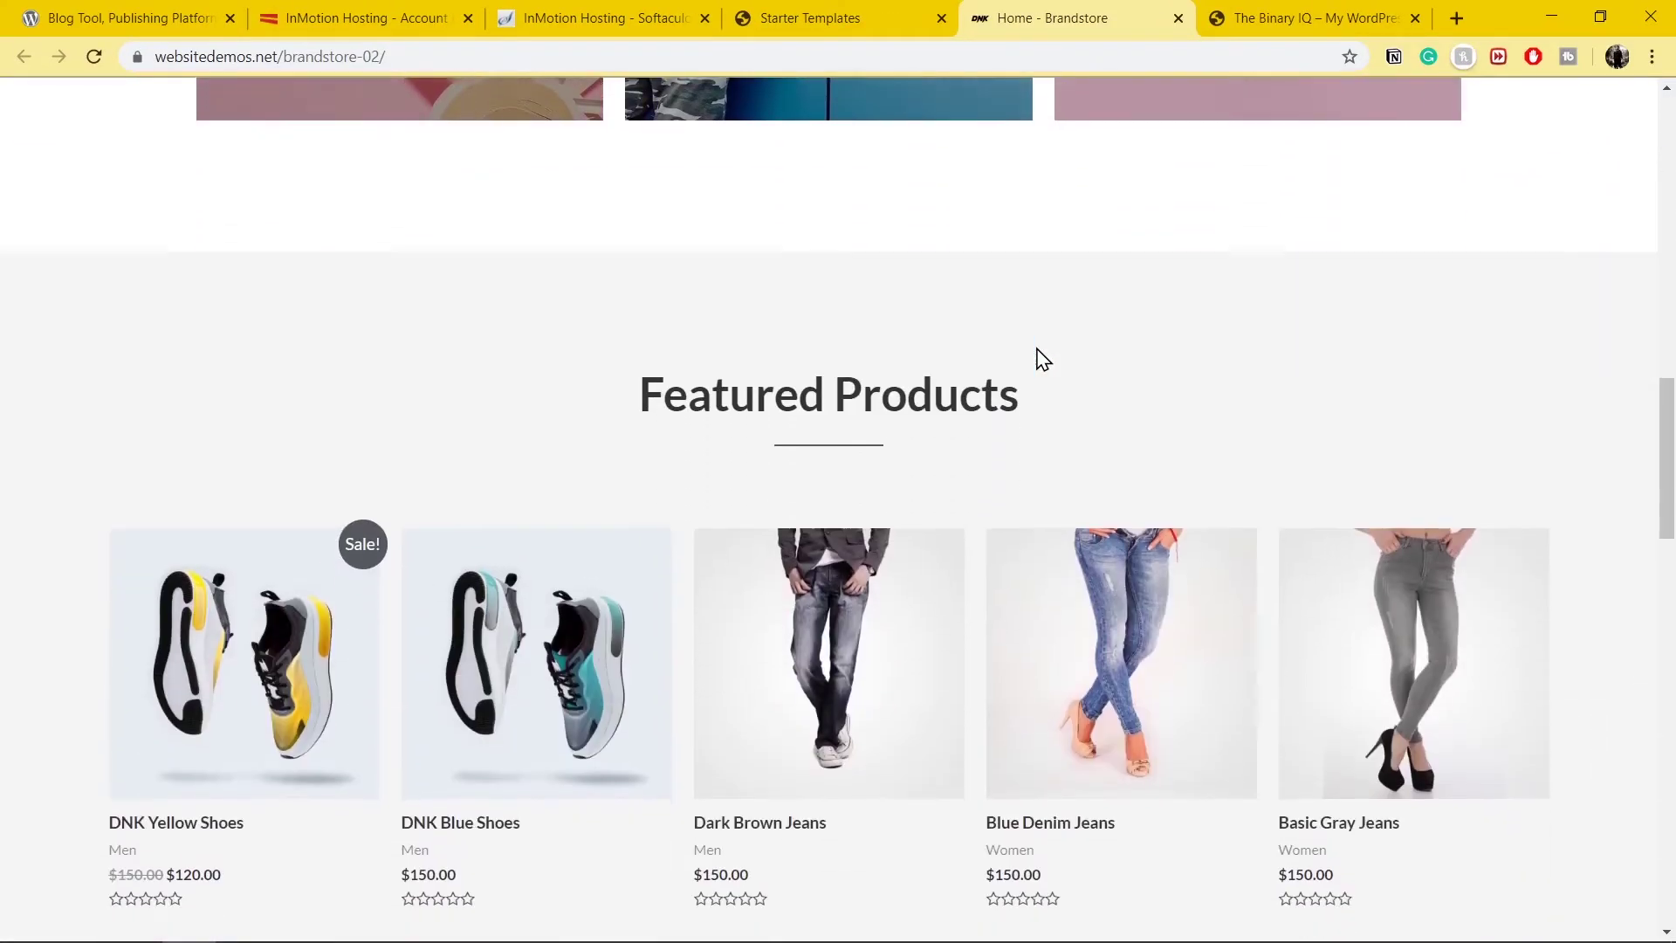
scroll(1038, 358, down, 10)
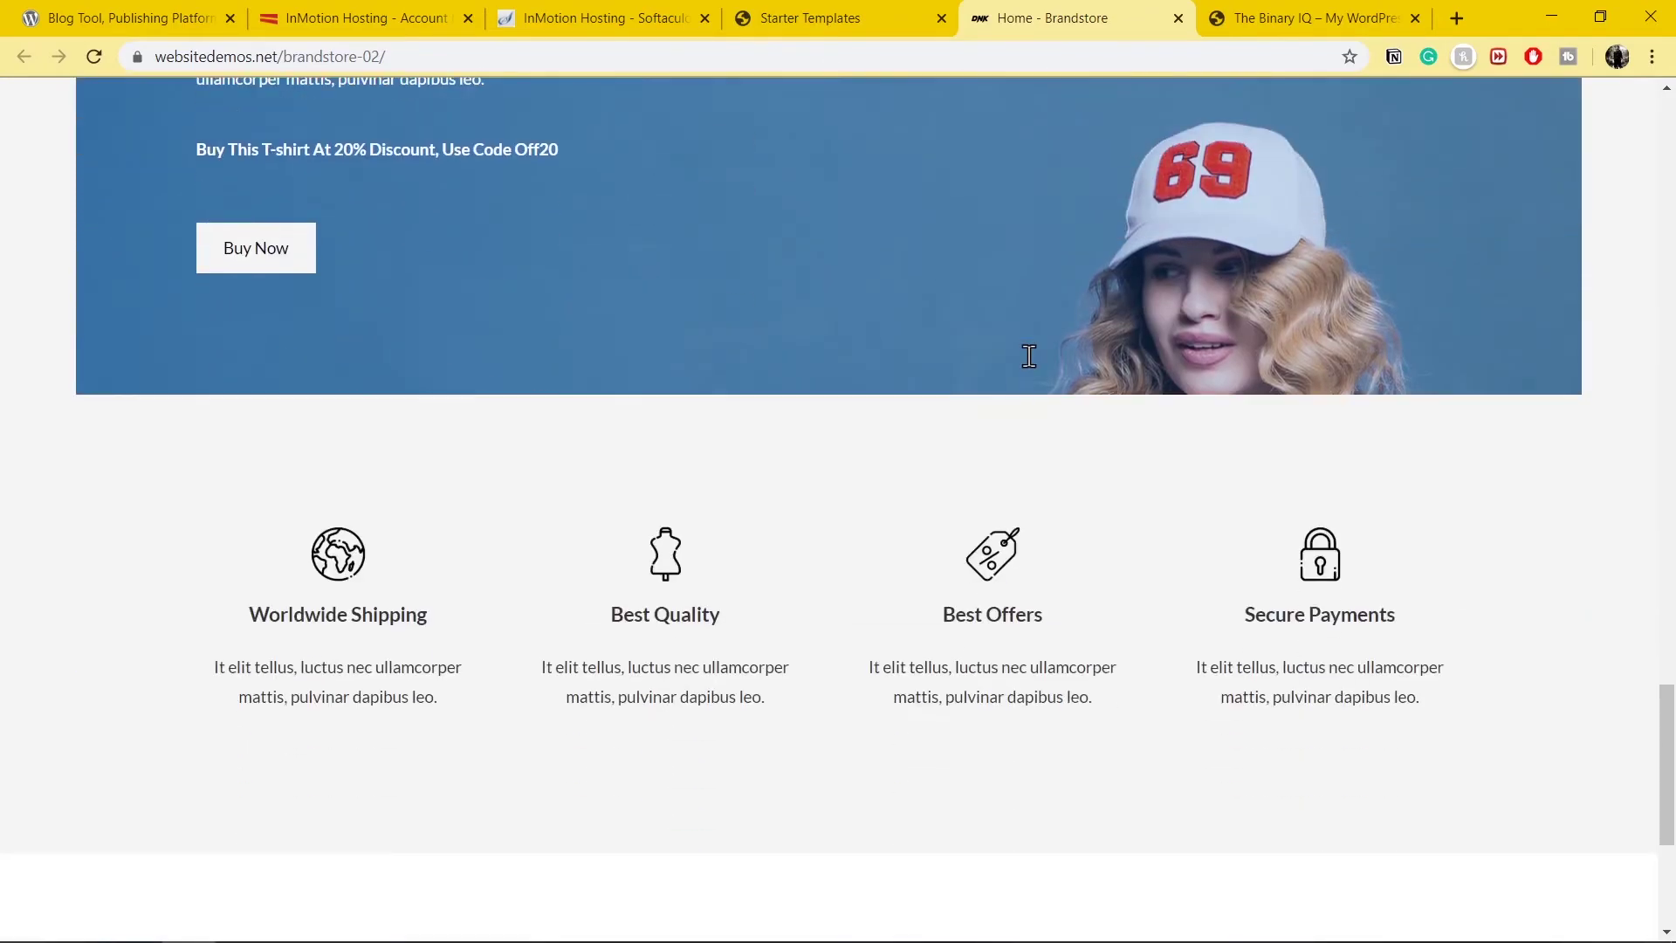
scroll(1029, 355, up, 10)
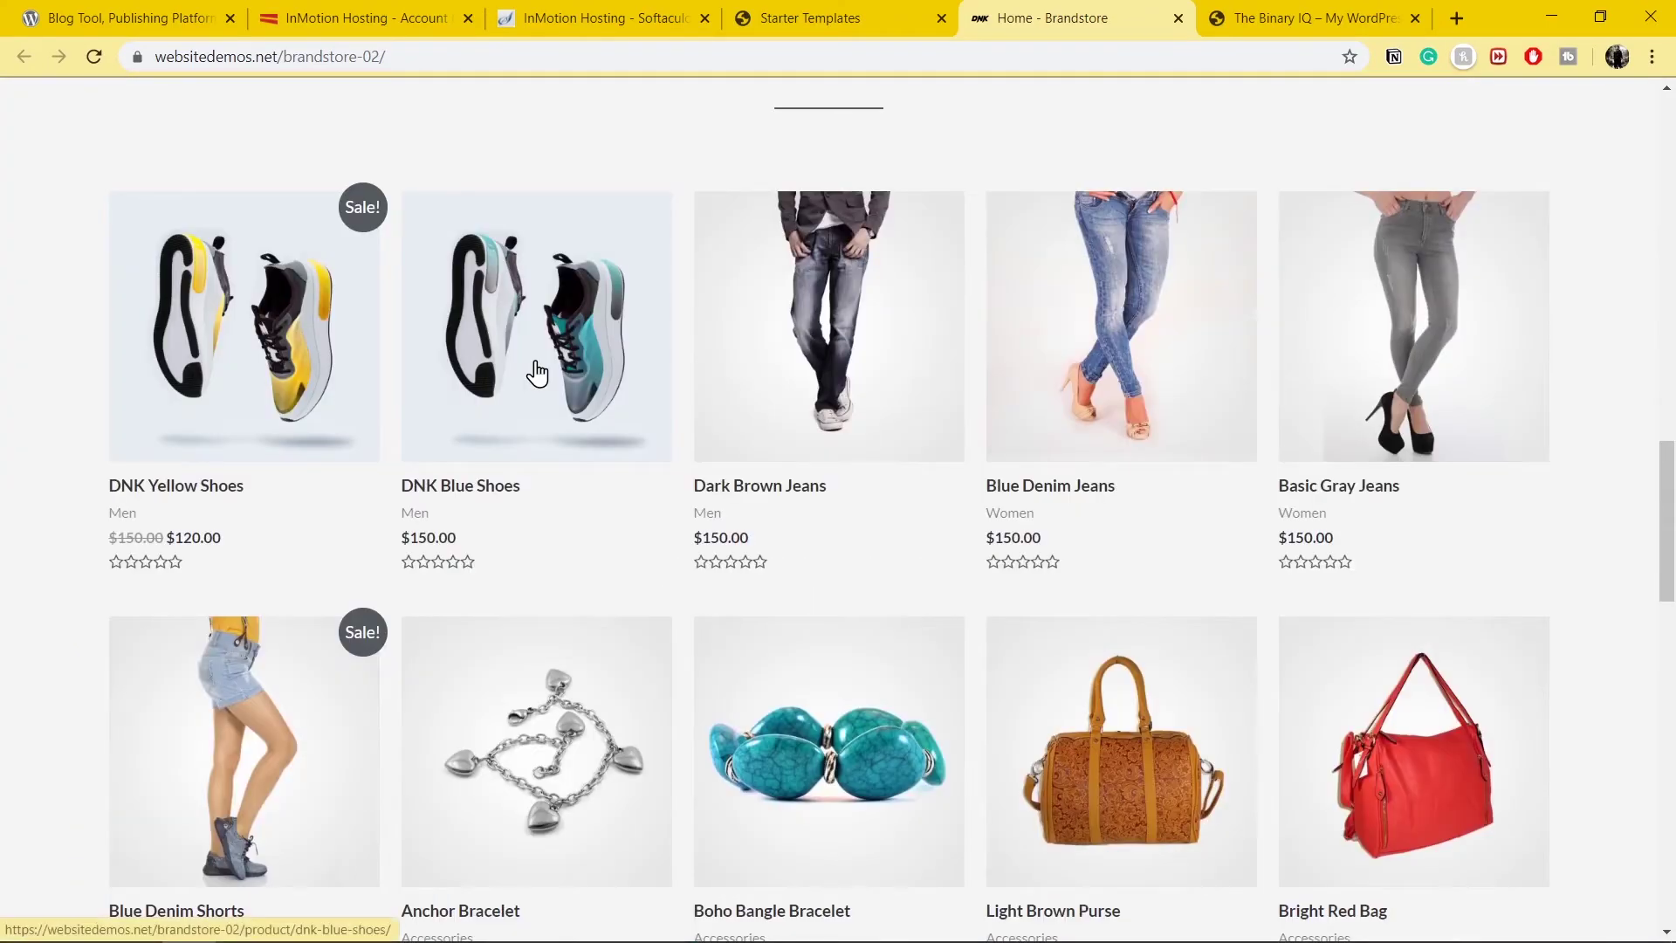
- Examine the DNK Blue Shoes product page in the demo, including its related products, and close the preview
click(536, 373)
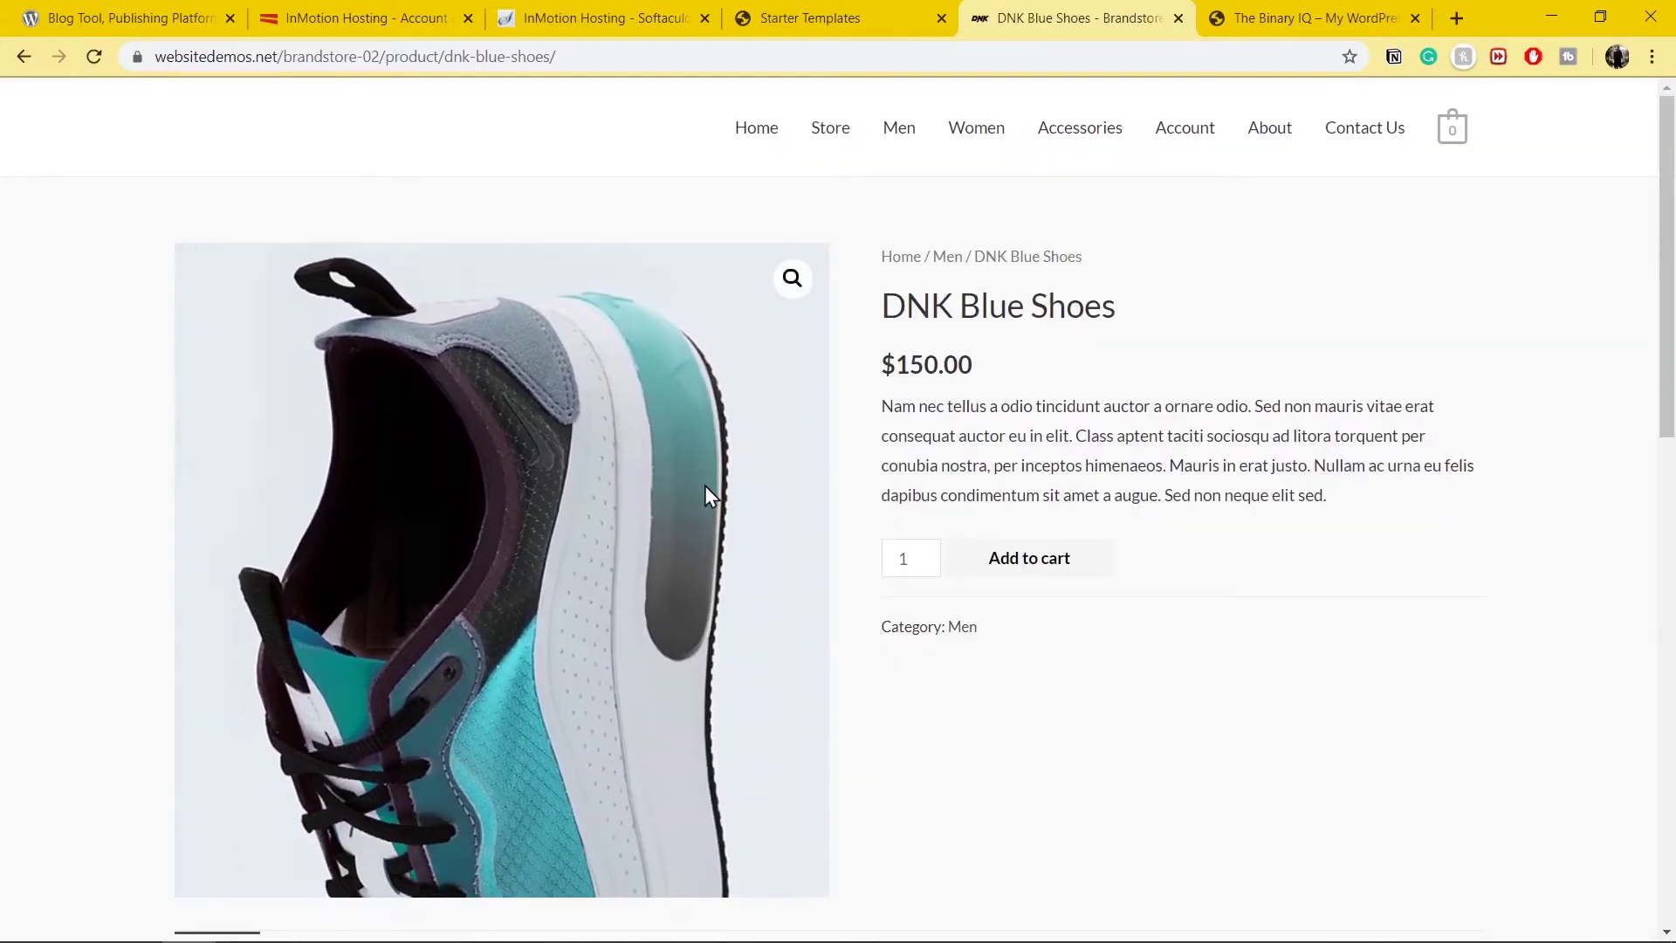
scroll(813, 630, down, 5)
scroll(813, 630, down, 4)
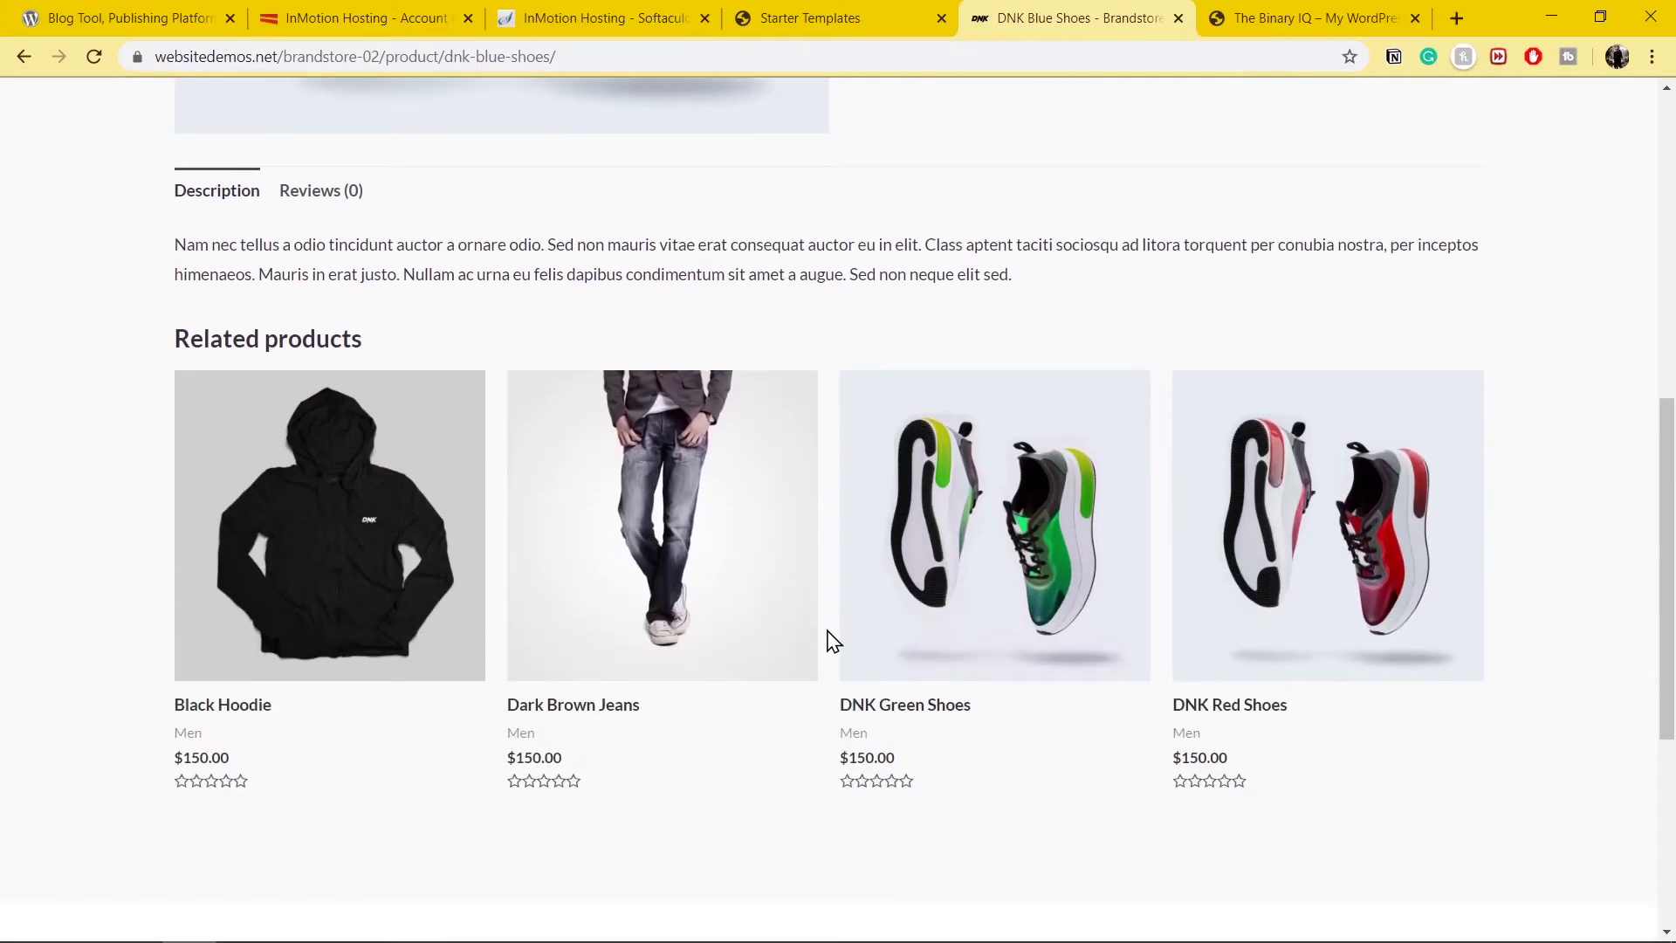
scroll(832, 642, down, 5)
scroll(832, 640, up, 15)
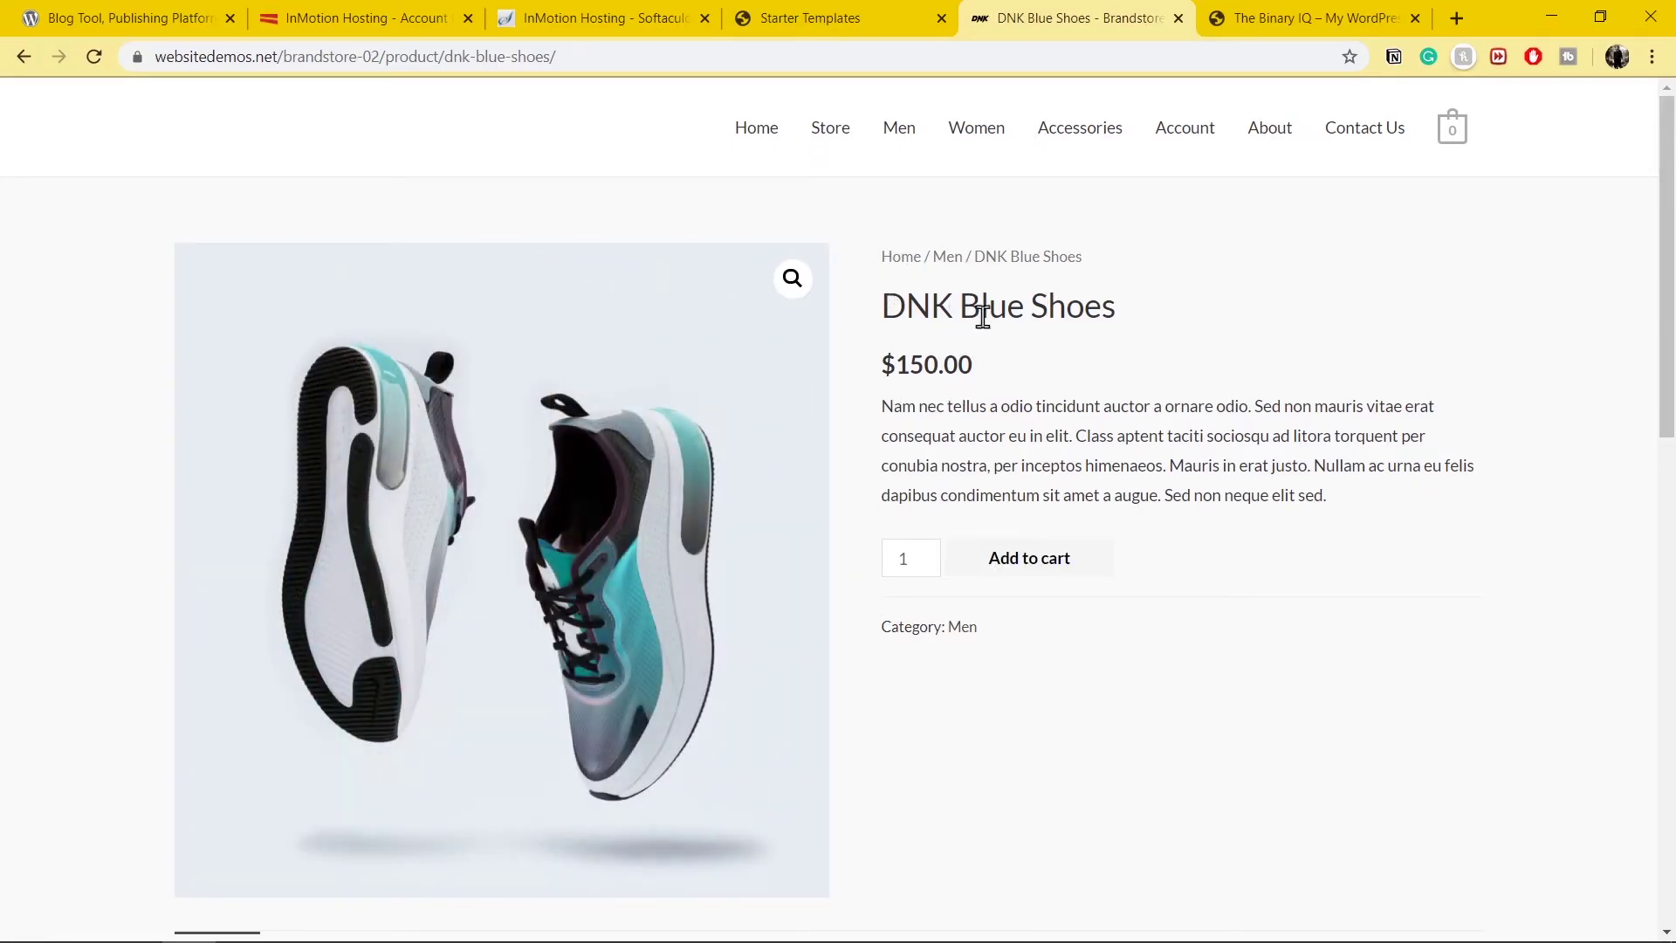
click(1177, 18)
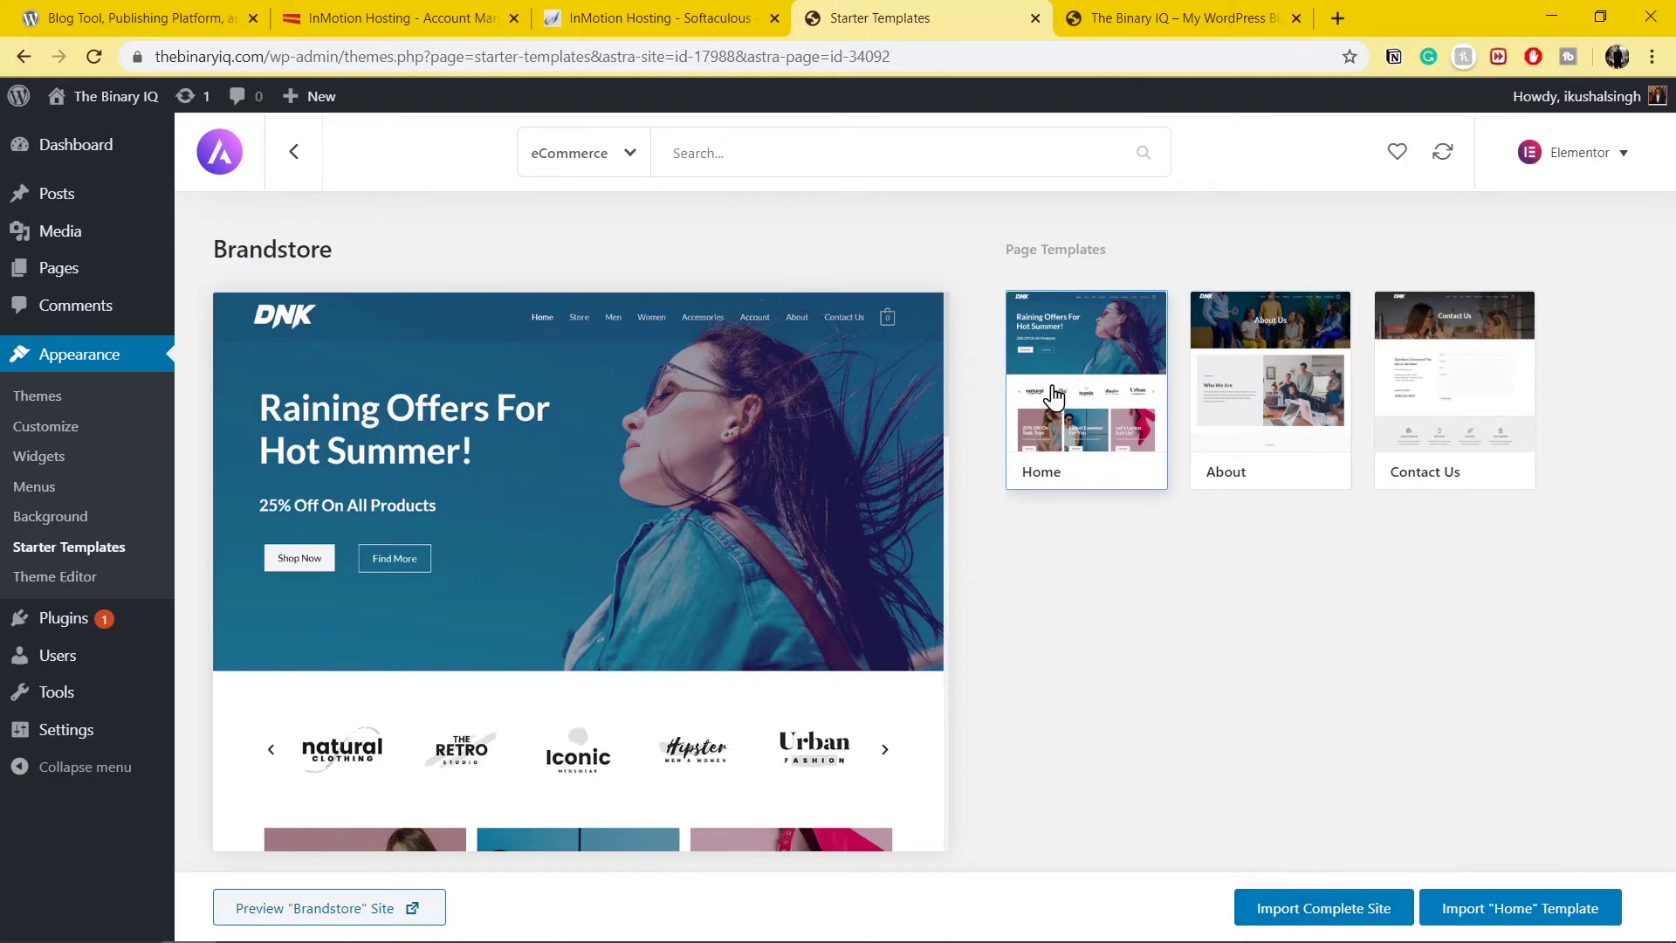
- Import the complete Brandstore site with the Astra theme, customizer settings, widgets, required plugins and content, and close the import dialog
click(1244, 448)
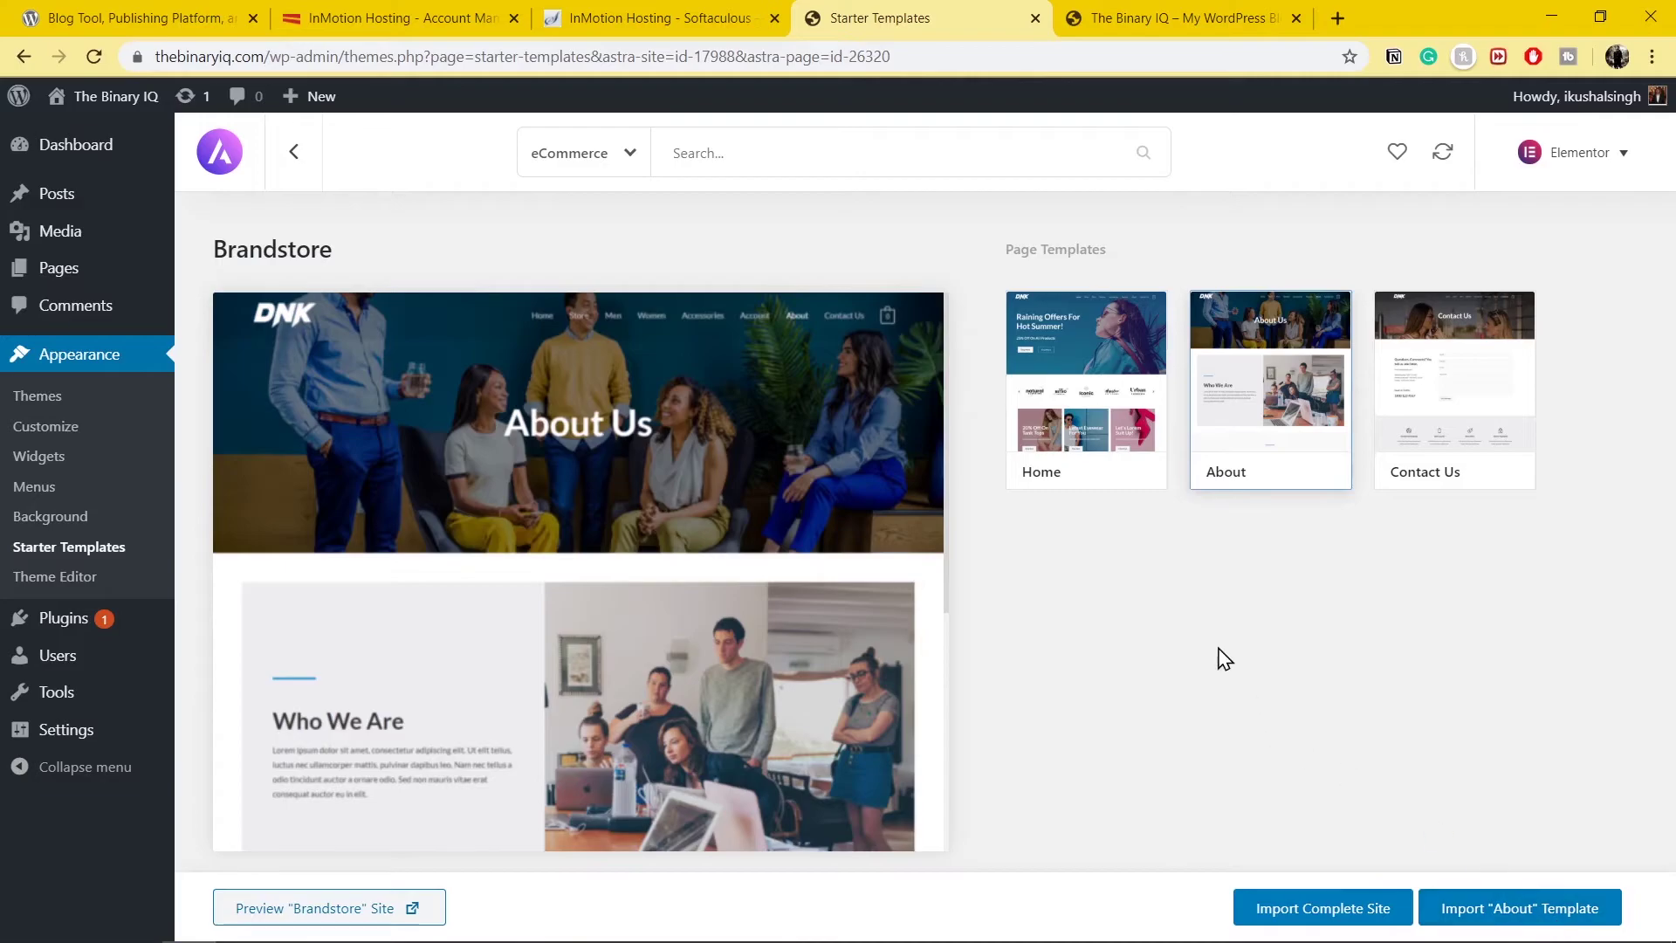
click(1085, 463)
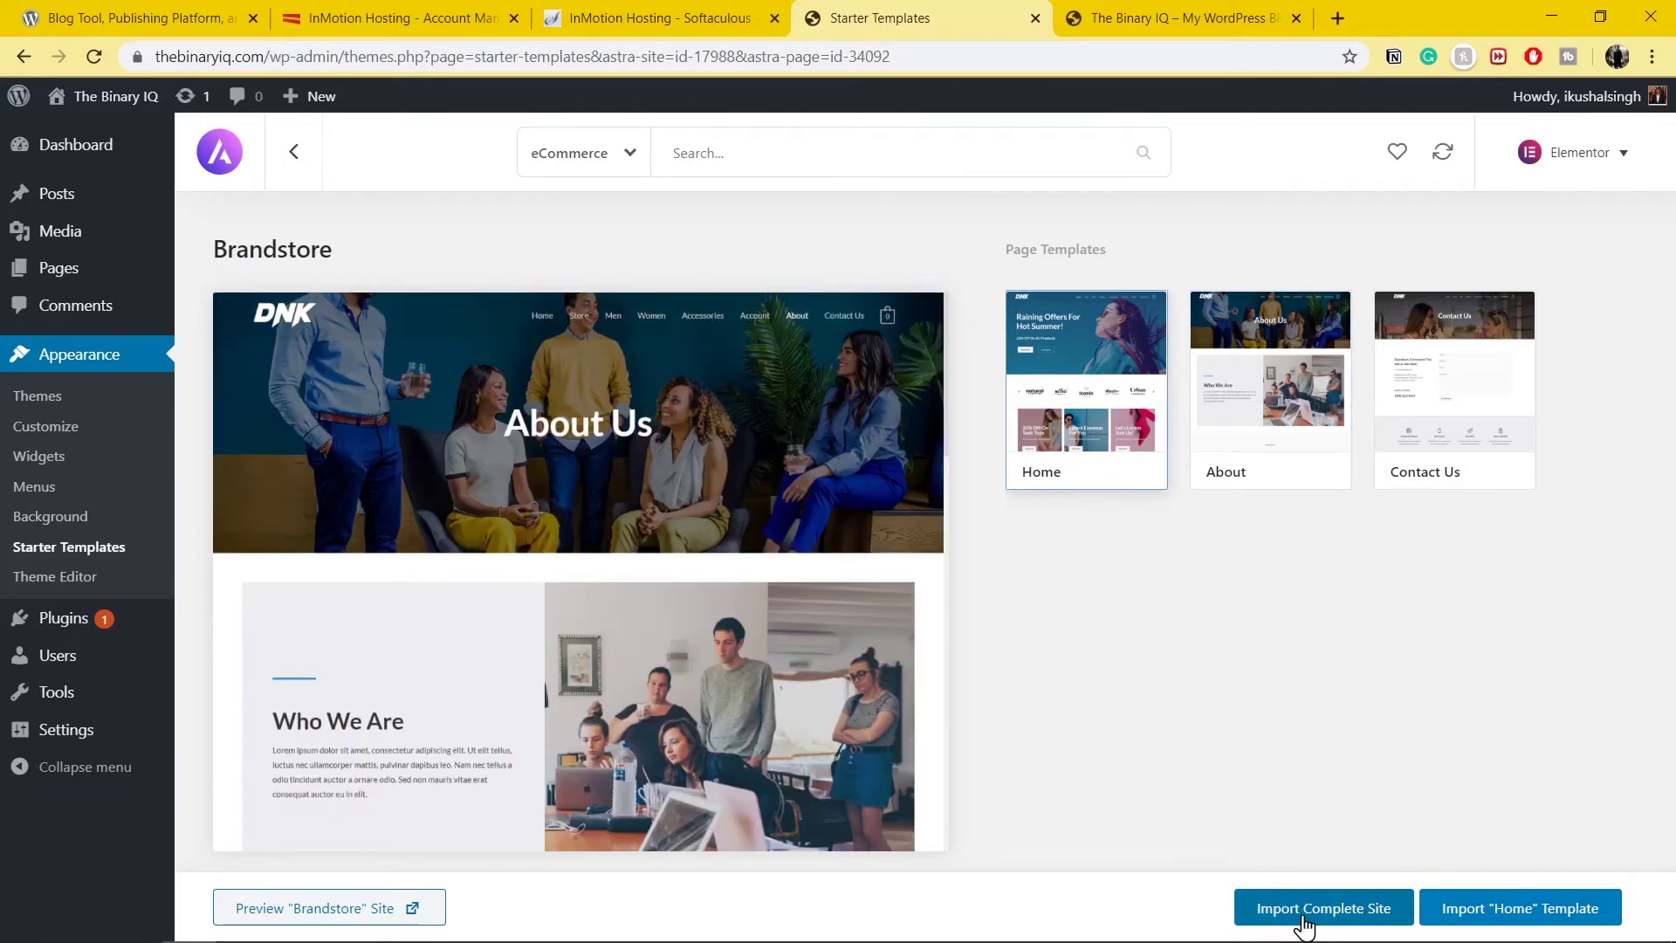
click(1305, 912)
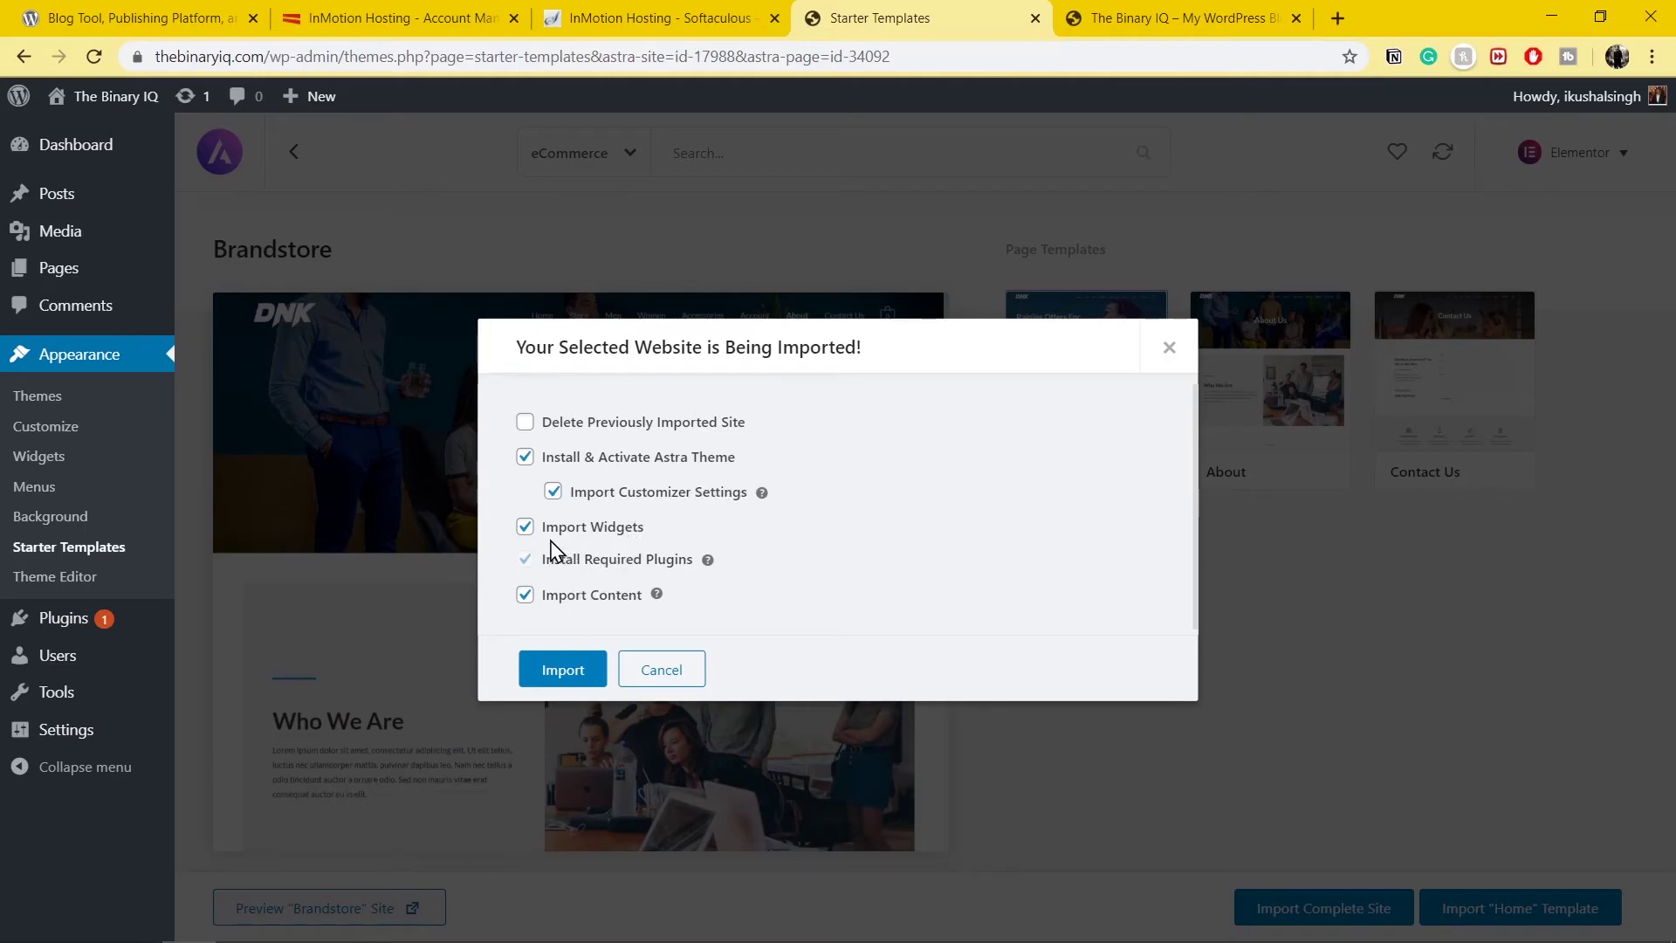
click(570, 679)
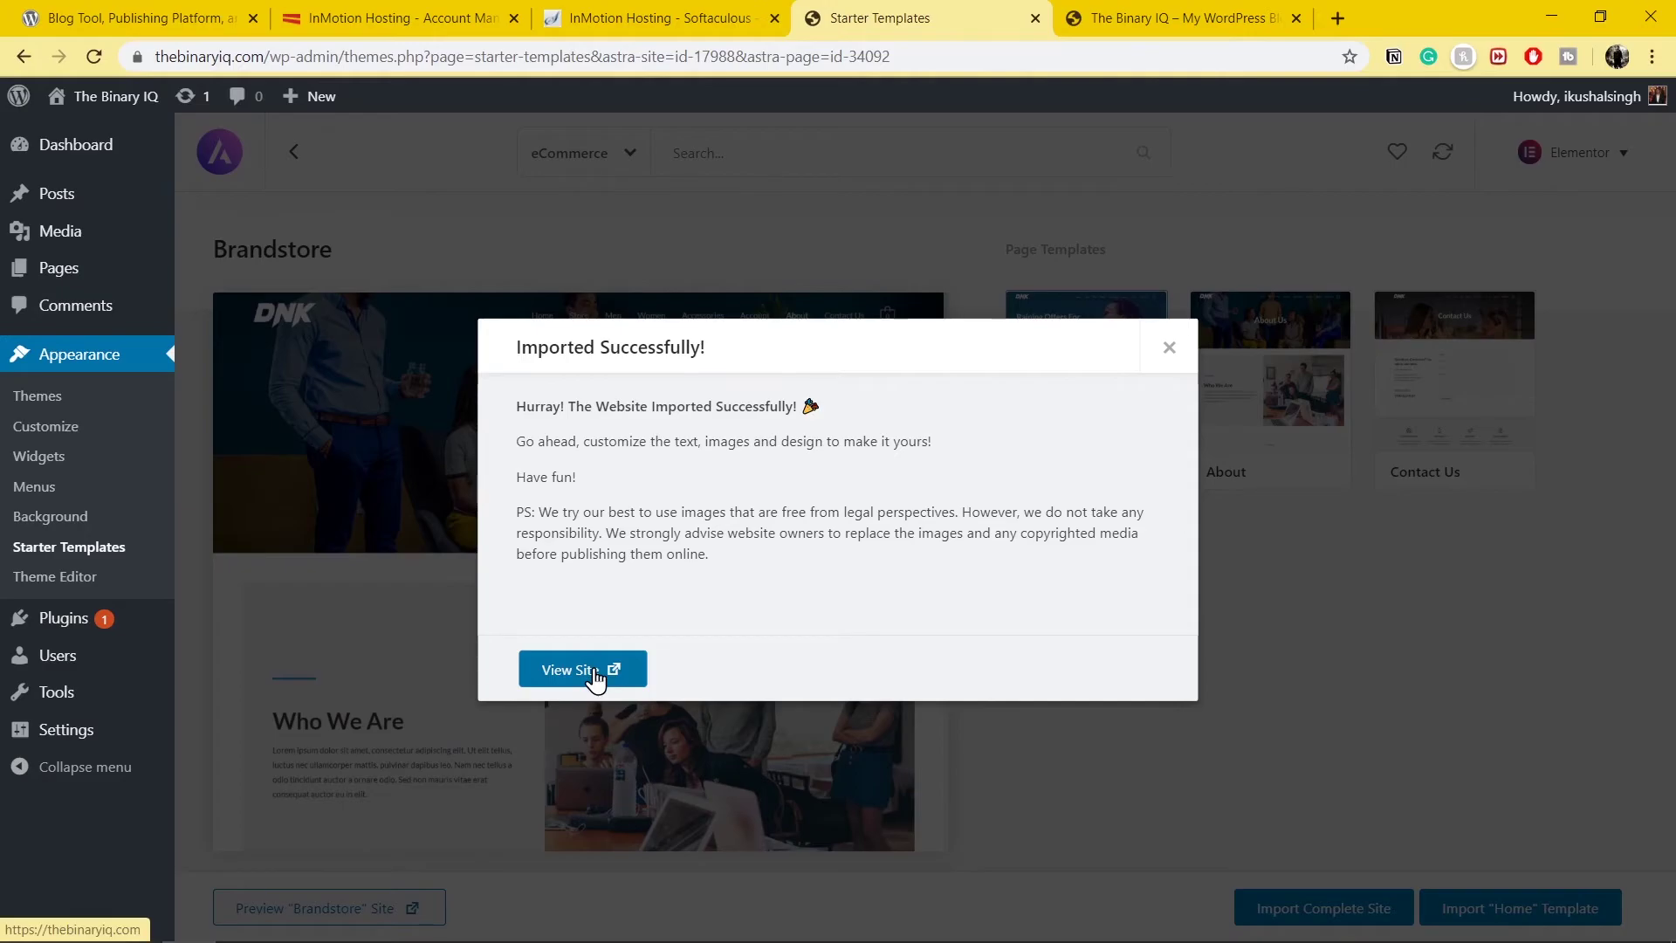
click(1169, 349)
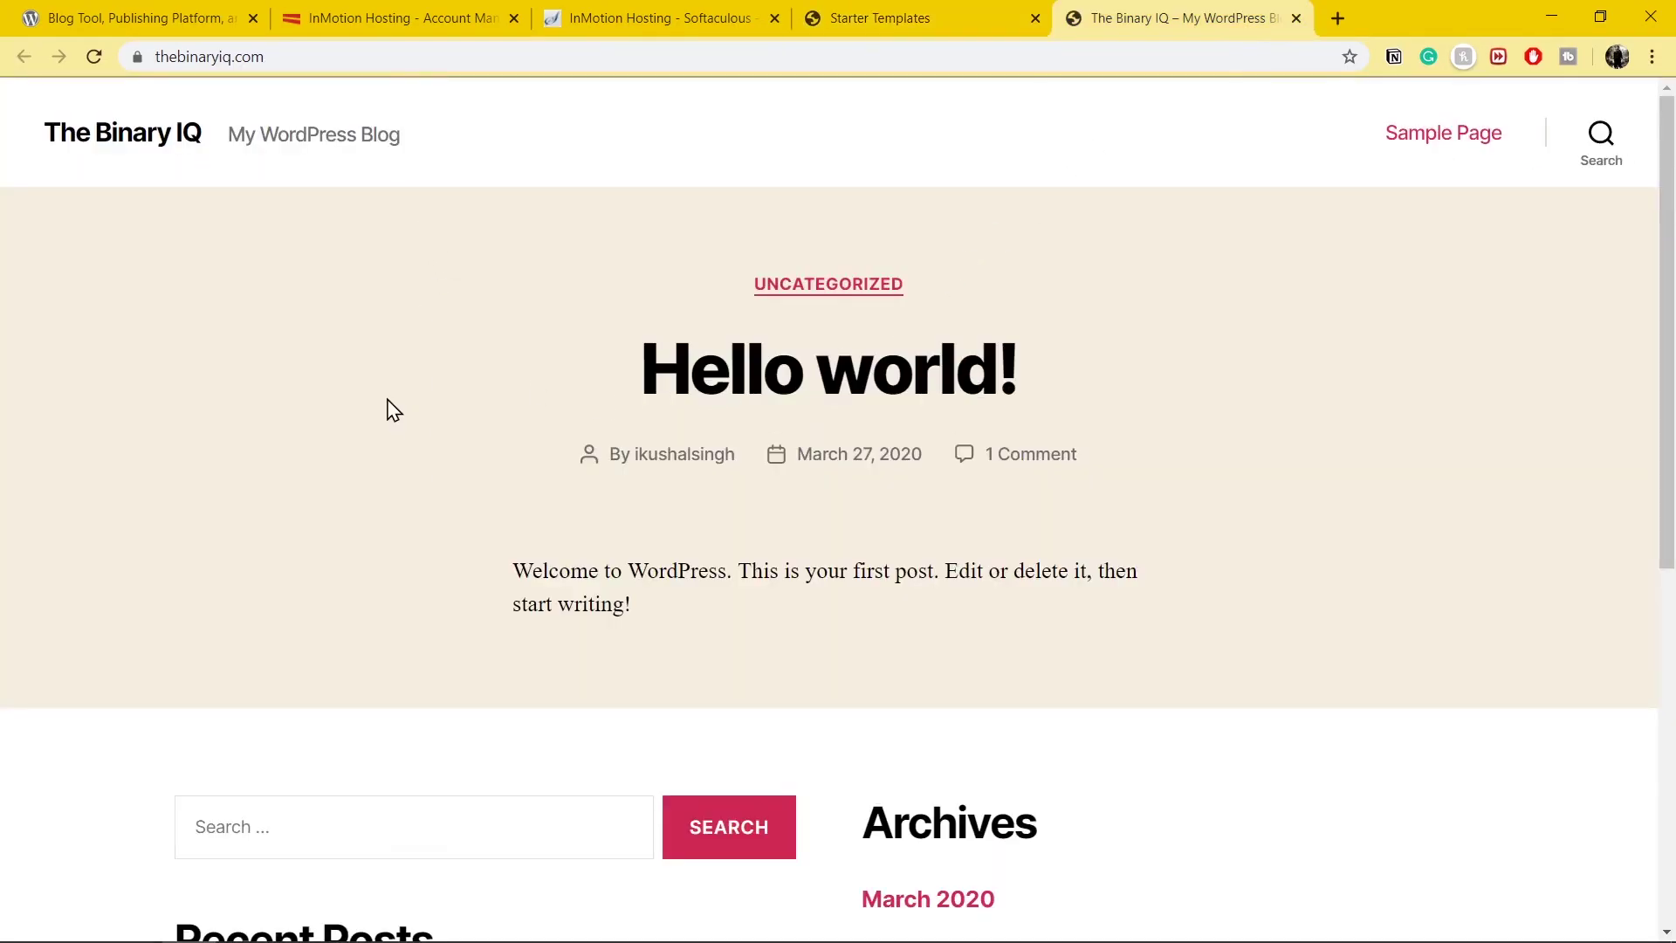
- Reload the site's front page and open it in the Customizer
click(95, 58)
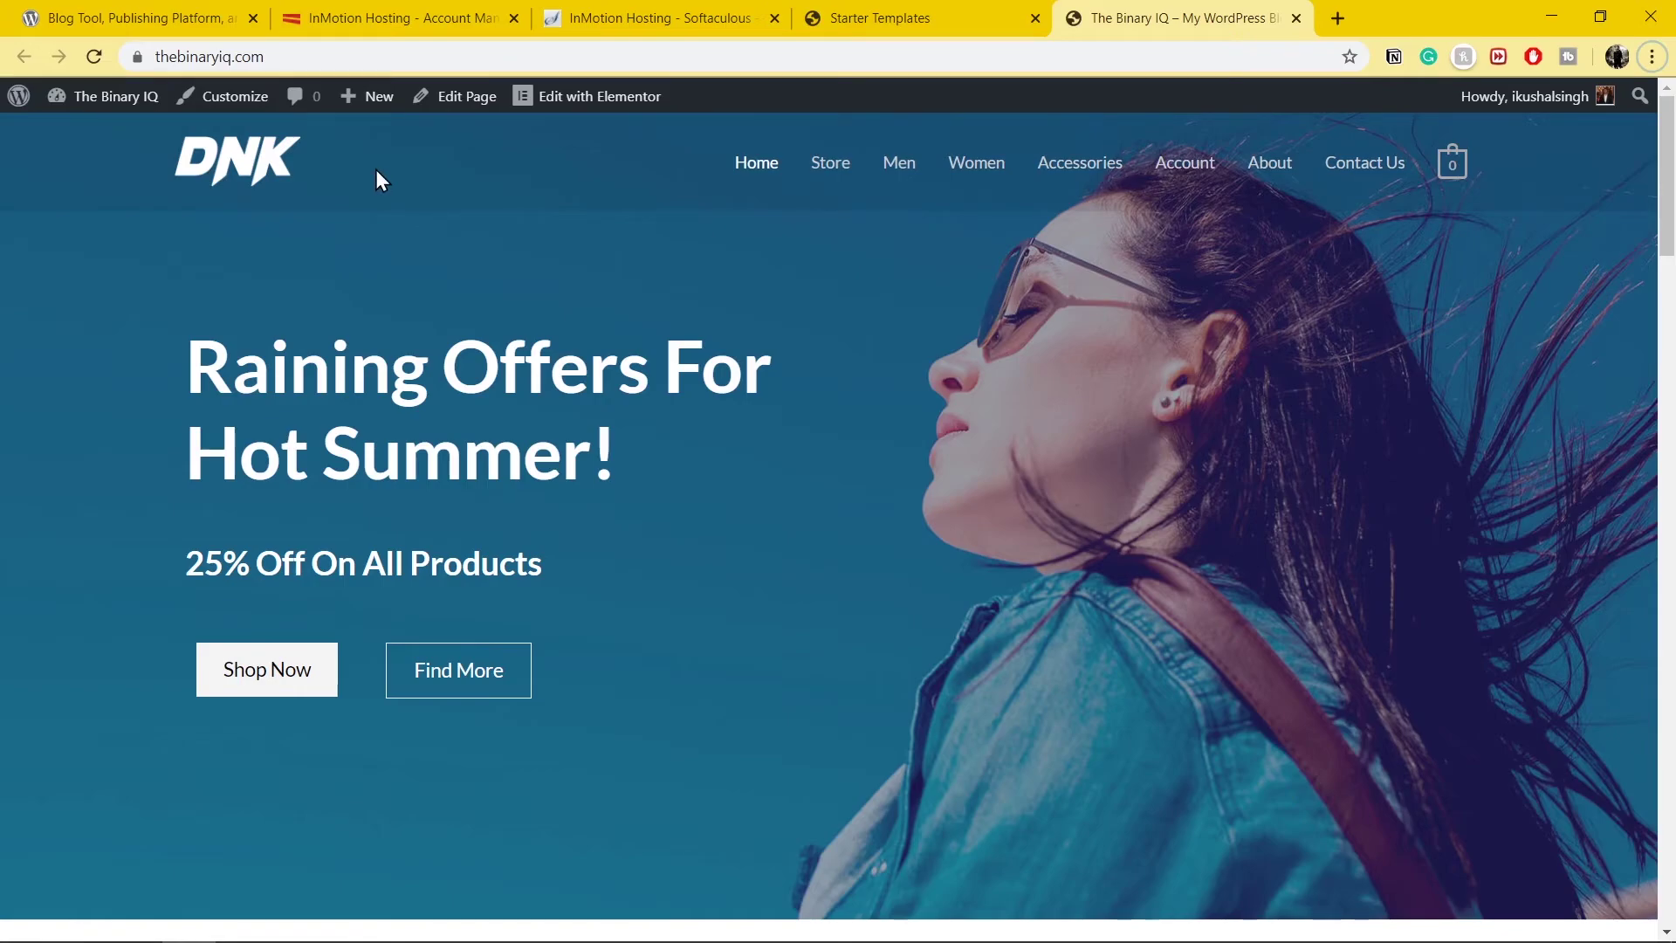
click(212, 99)
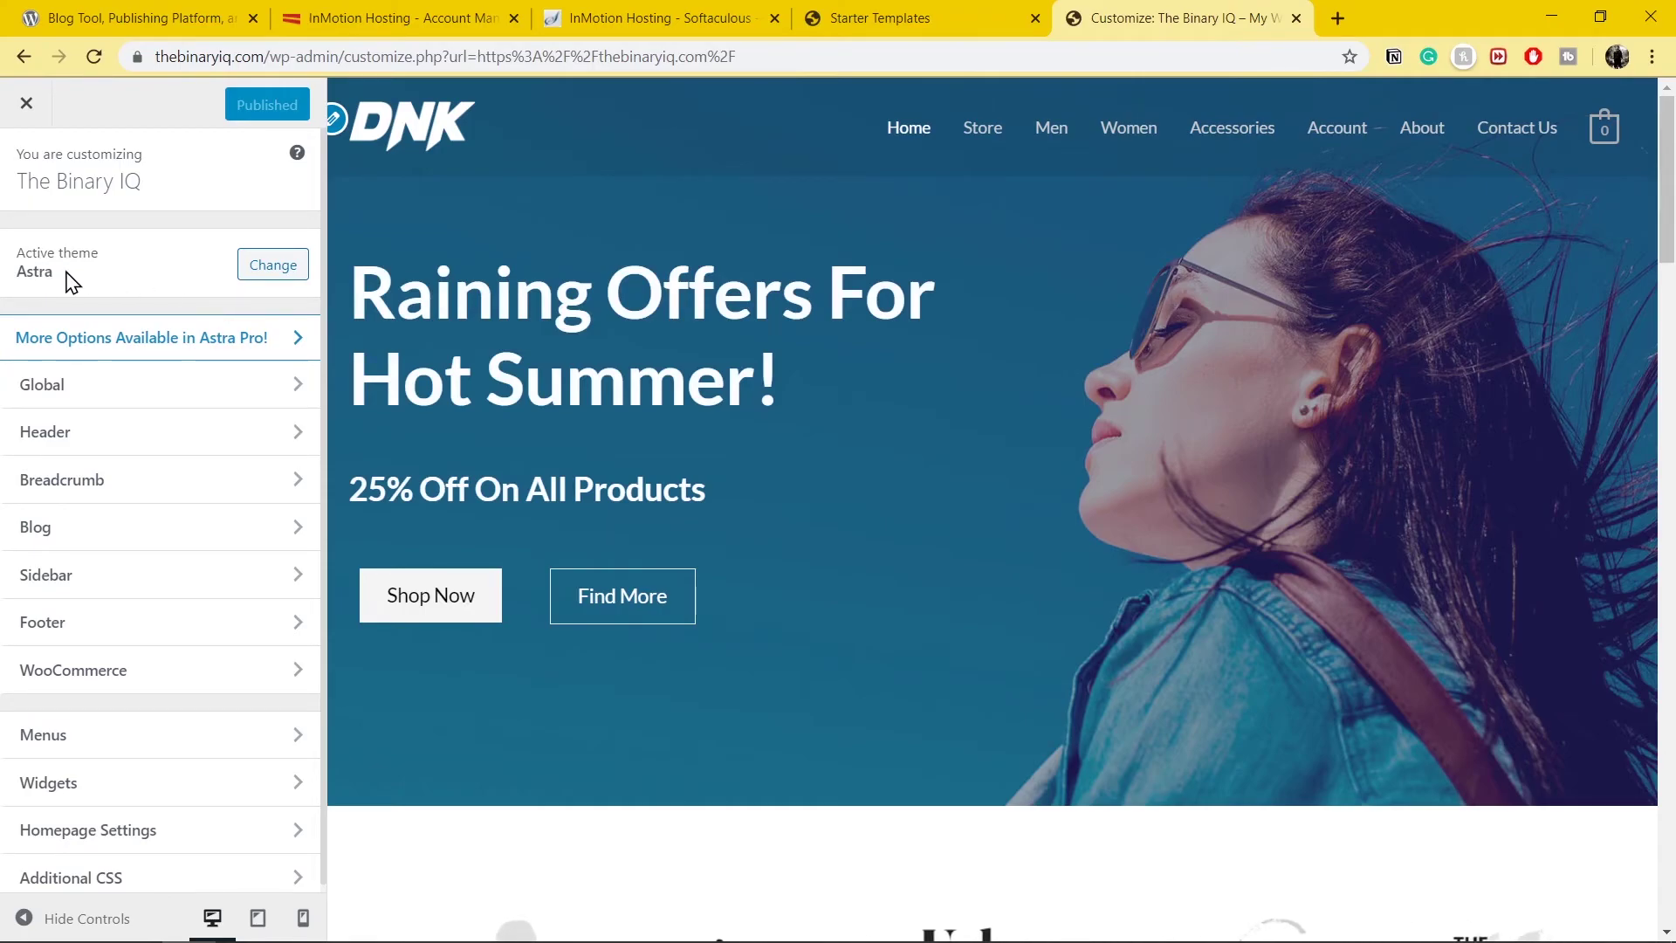
scroll(131, 293, down, 1)
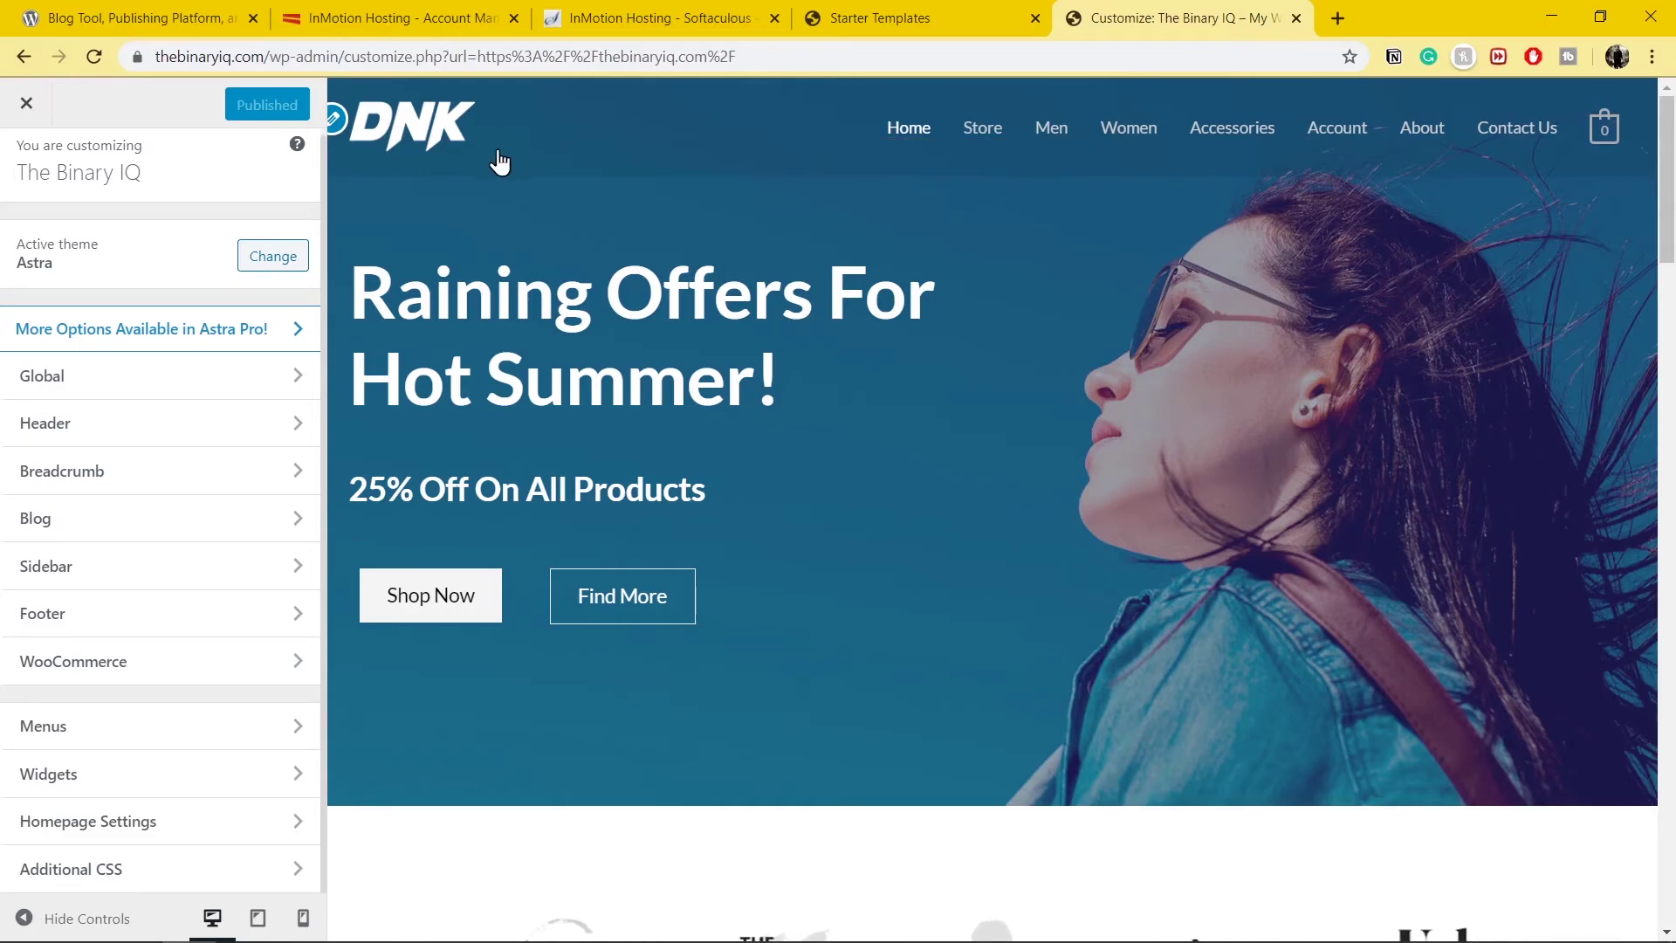
- Replace the transparent header's DNK logo with the padlock image lock-free-img.png from the media library
click(336, 135)
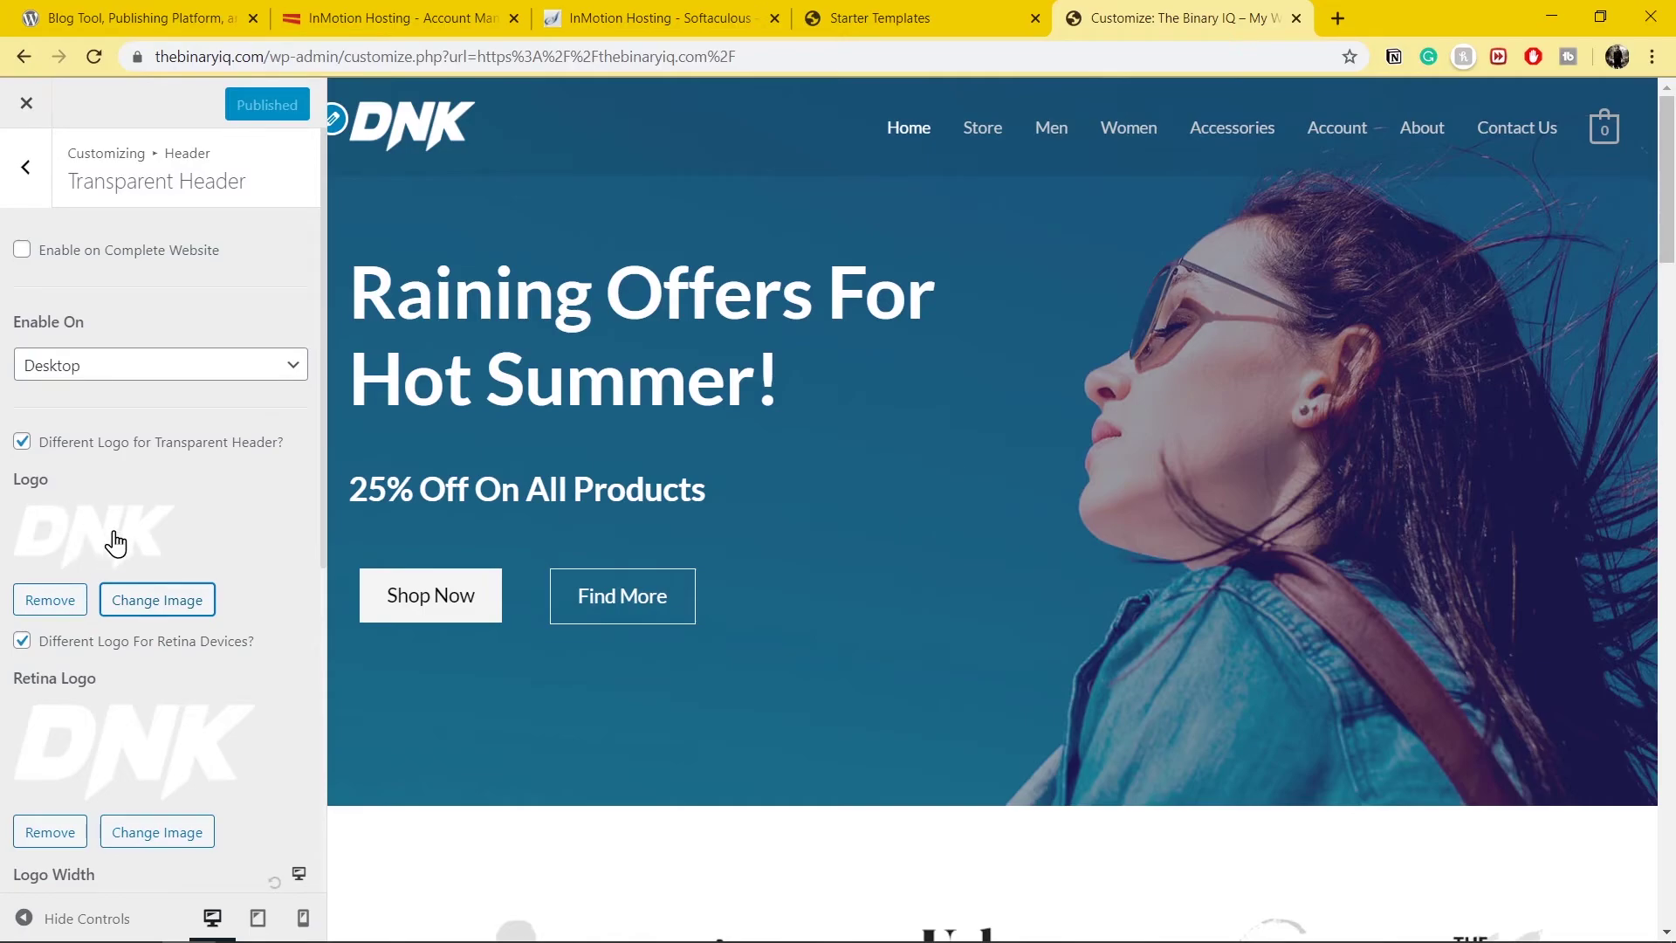
click(51, 599)
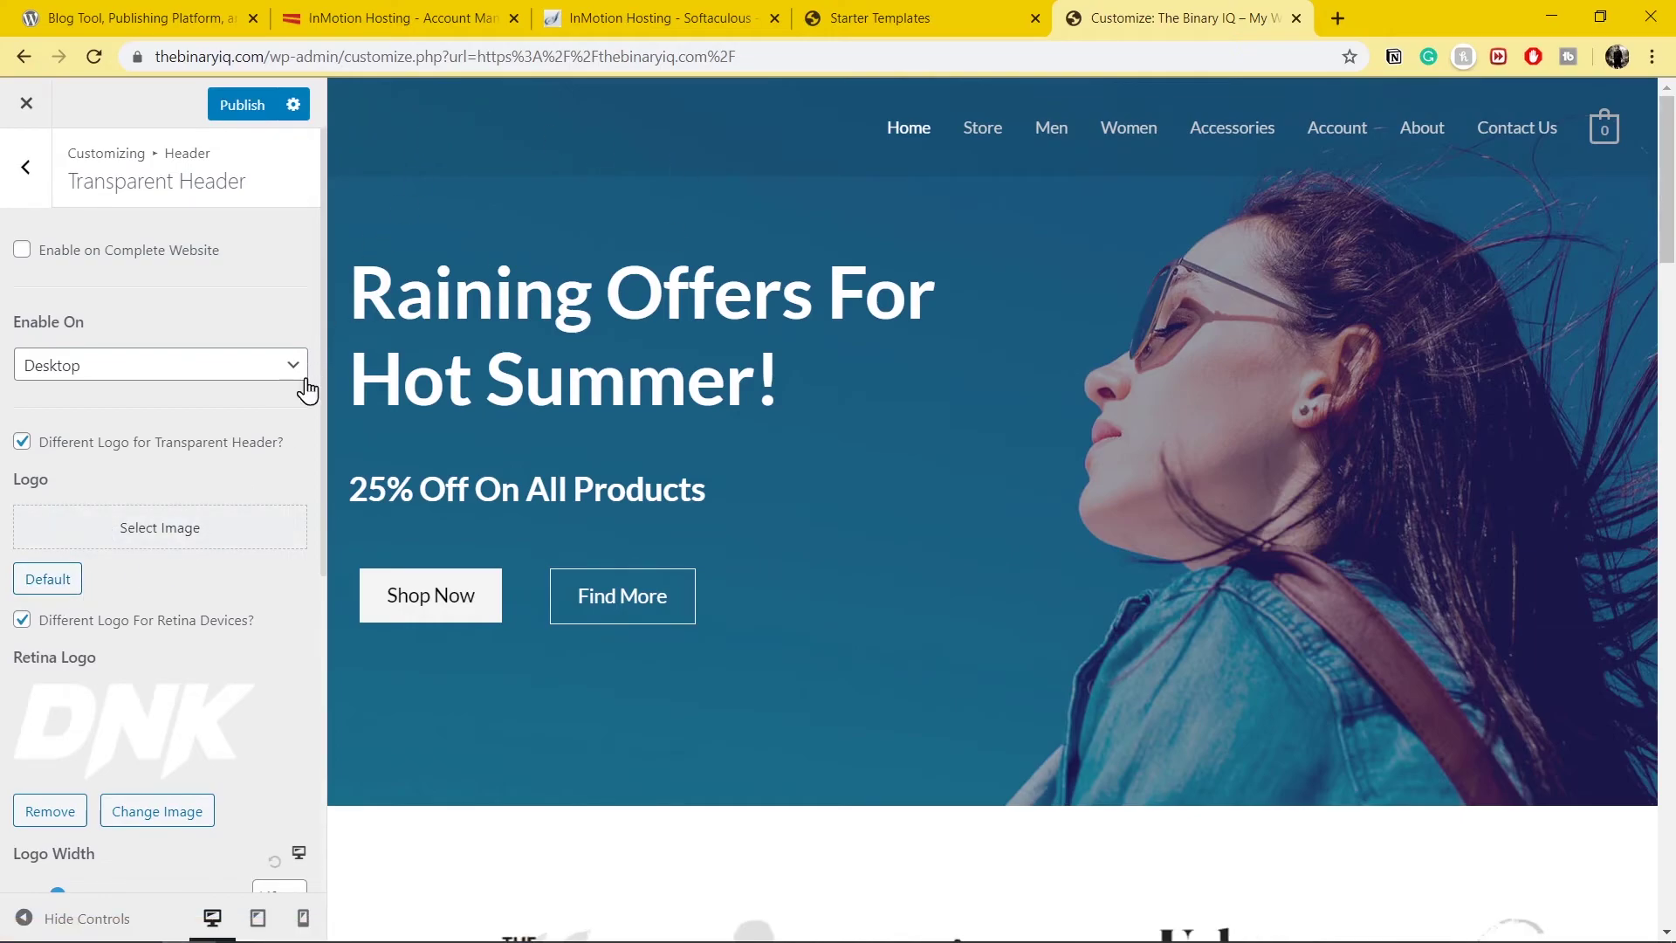
click(187, 542)
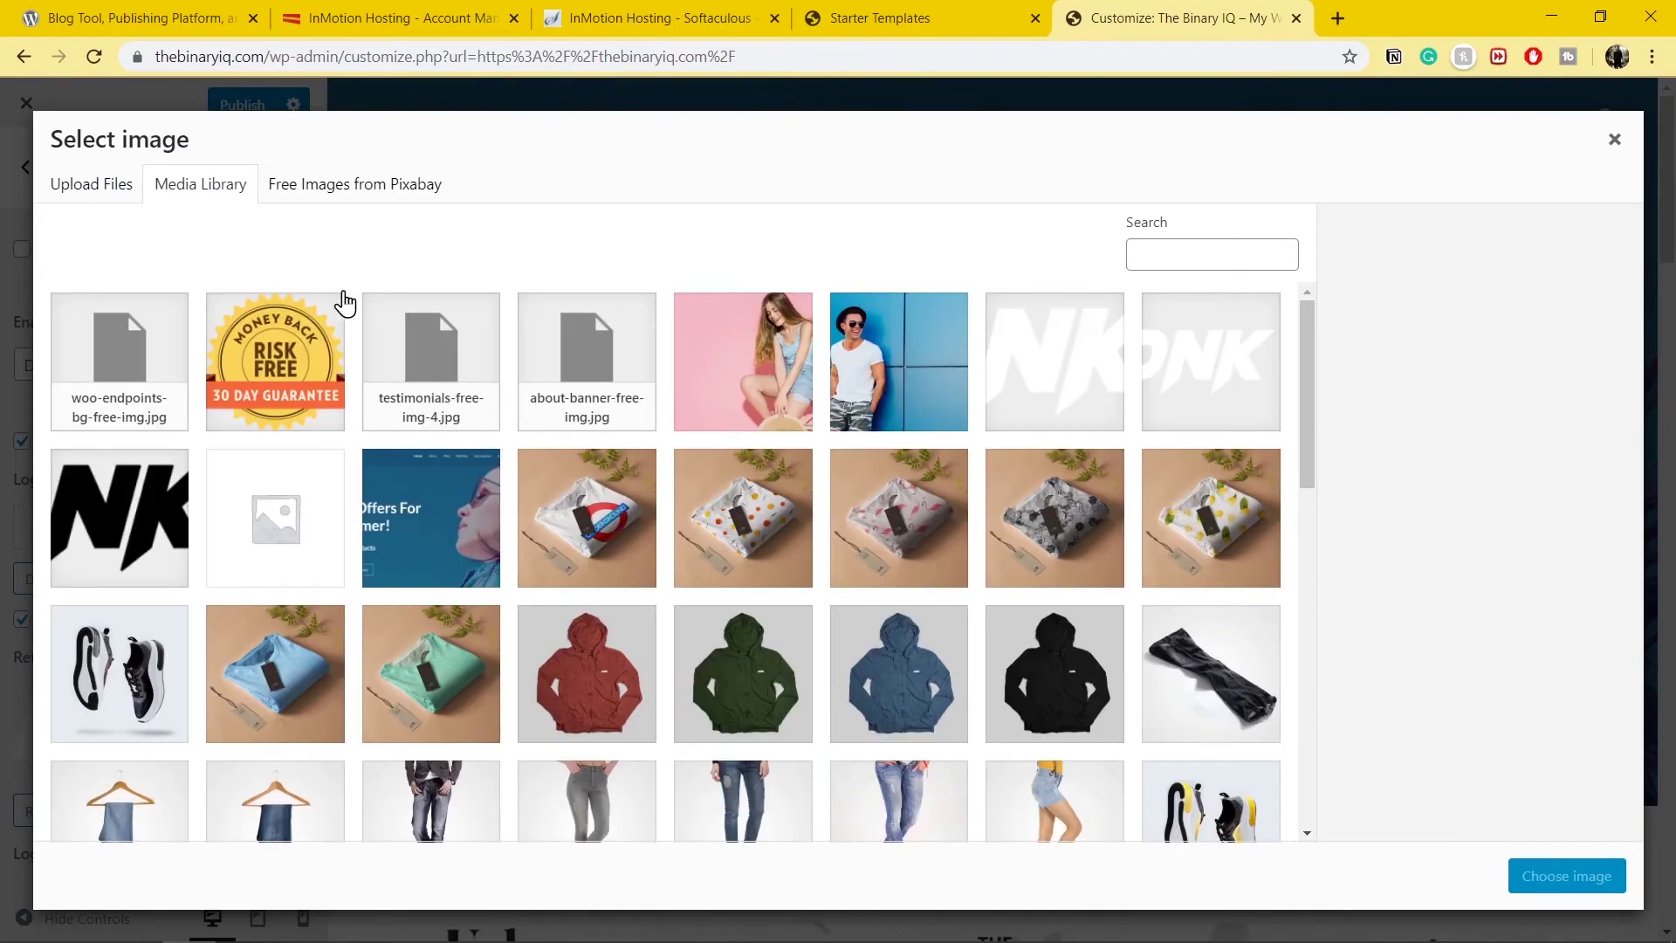
scroll(651, 506, down, 6)
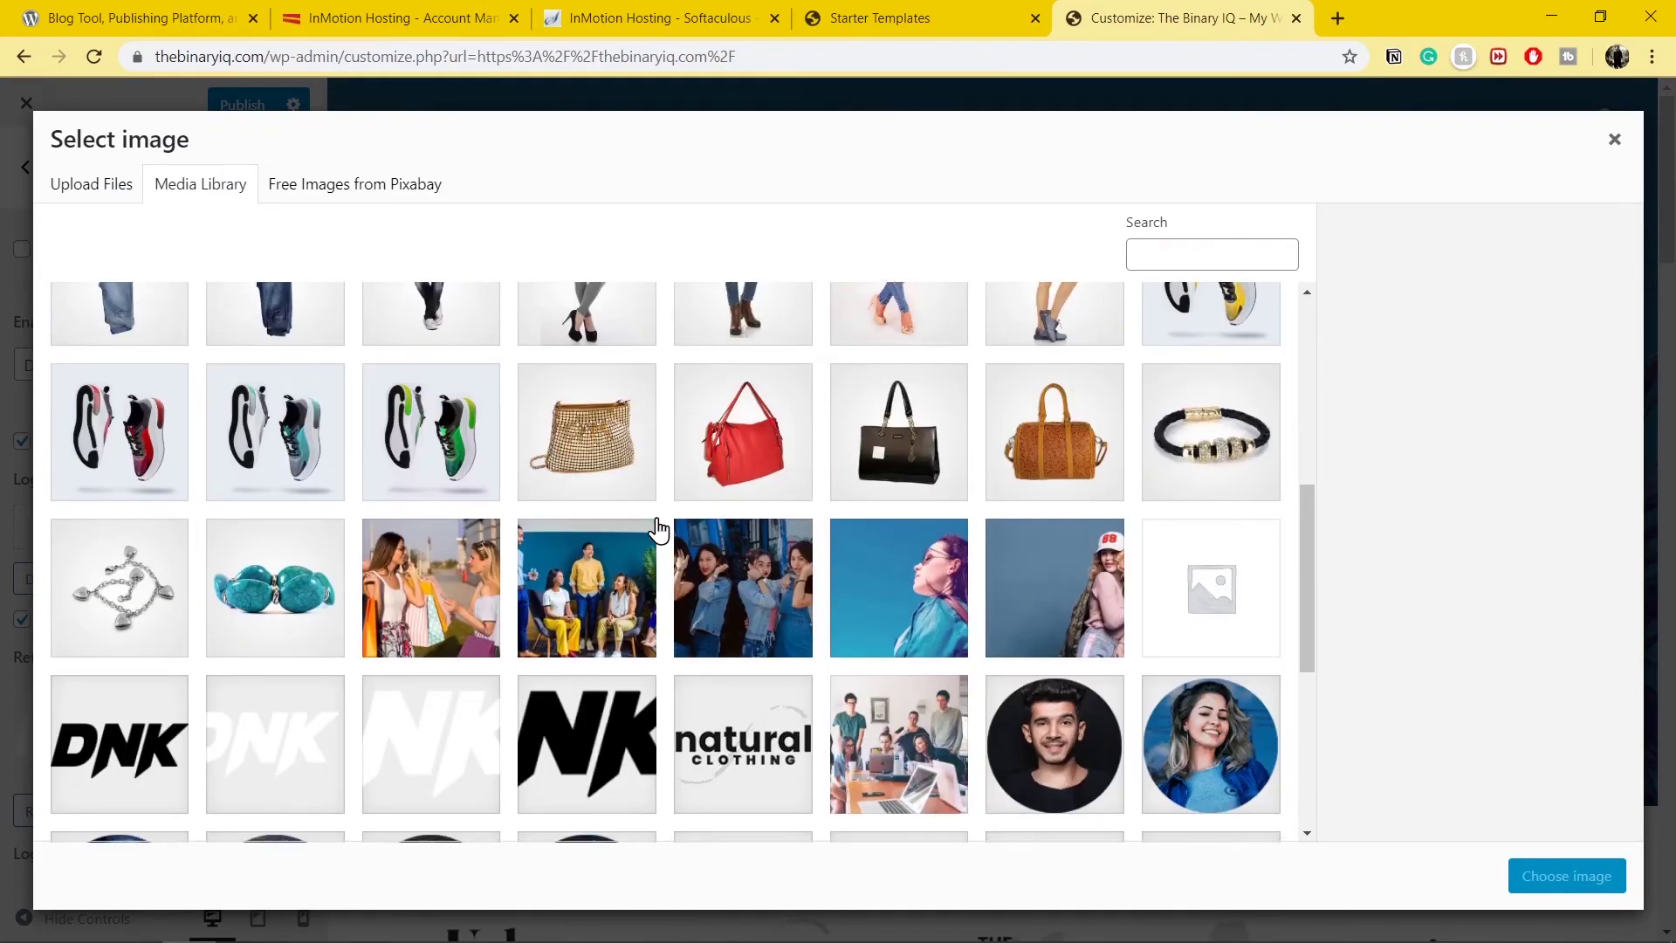
scroll(657, 529, down, 4)
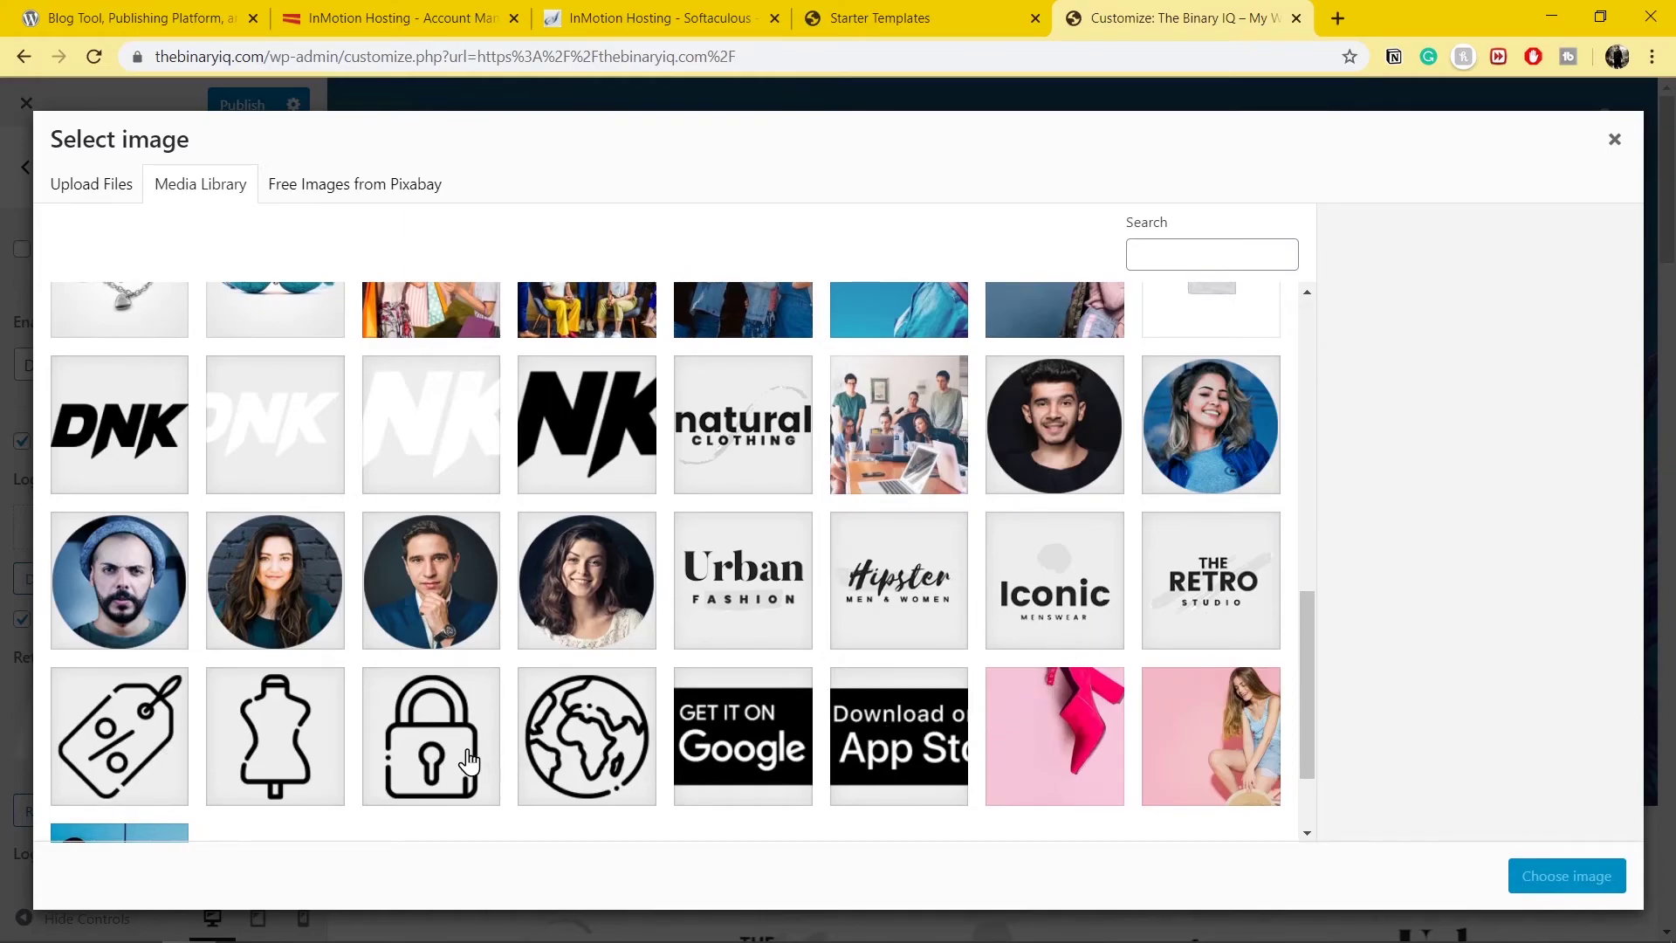
scroll(441, 751, down, 2)
click(432, 608)
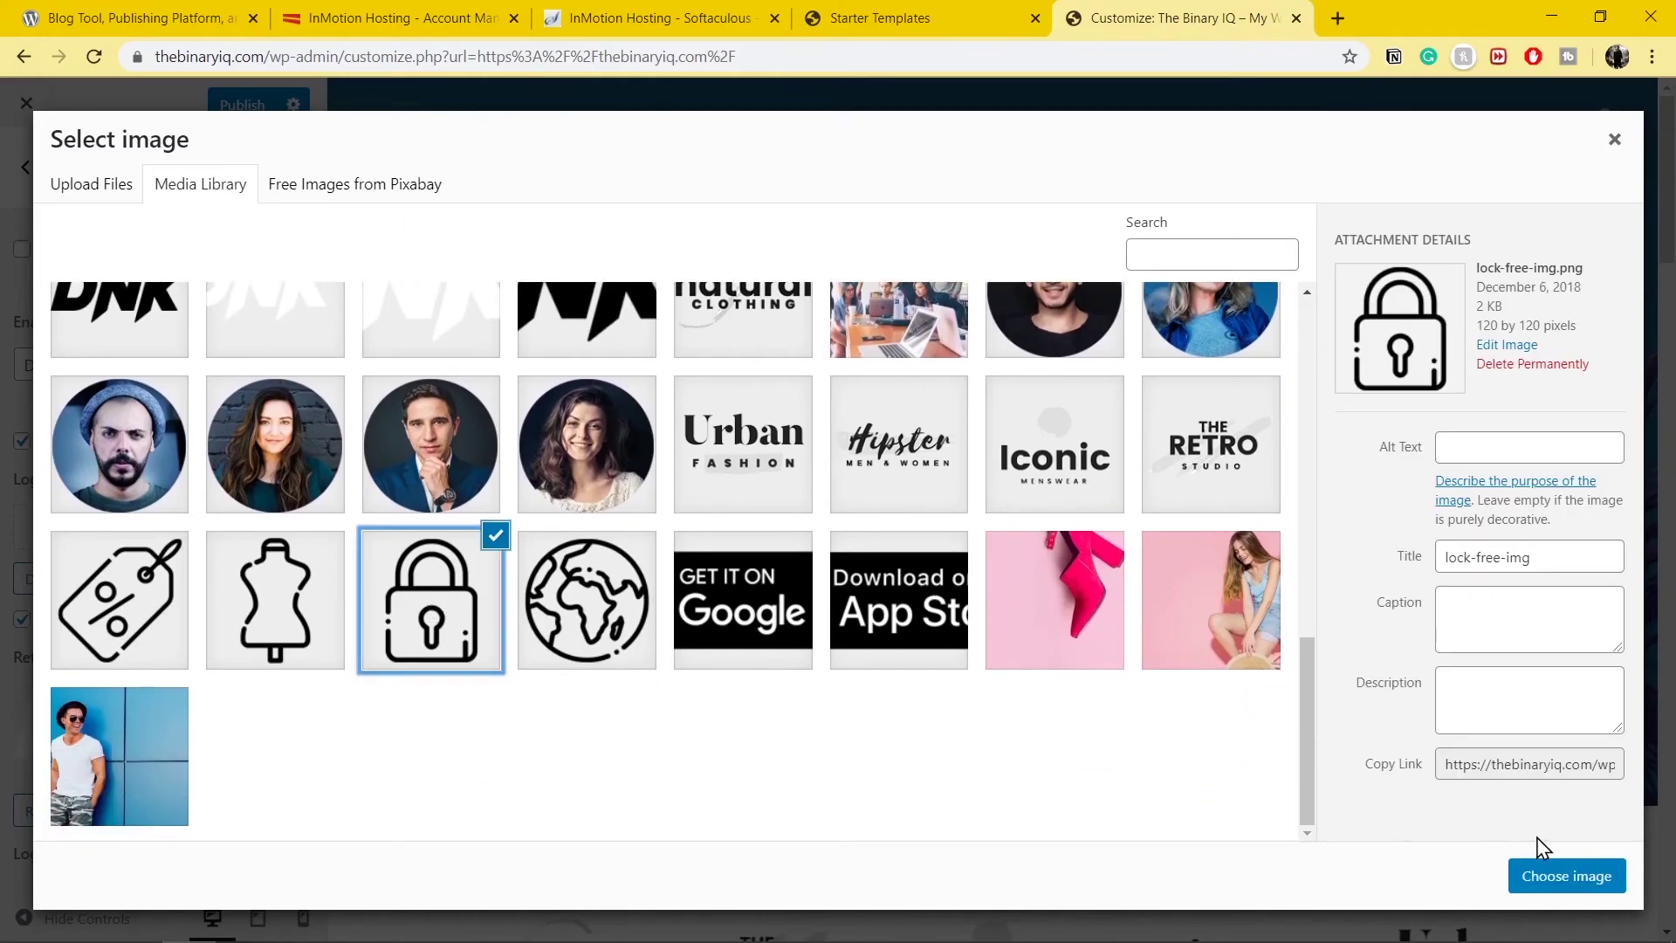
click(1565, 876)
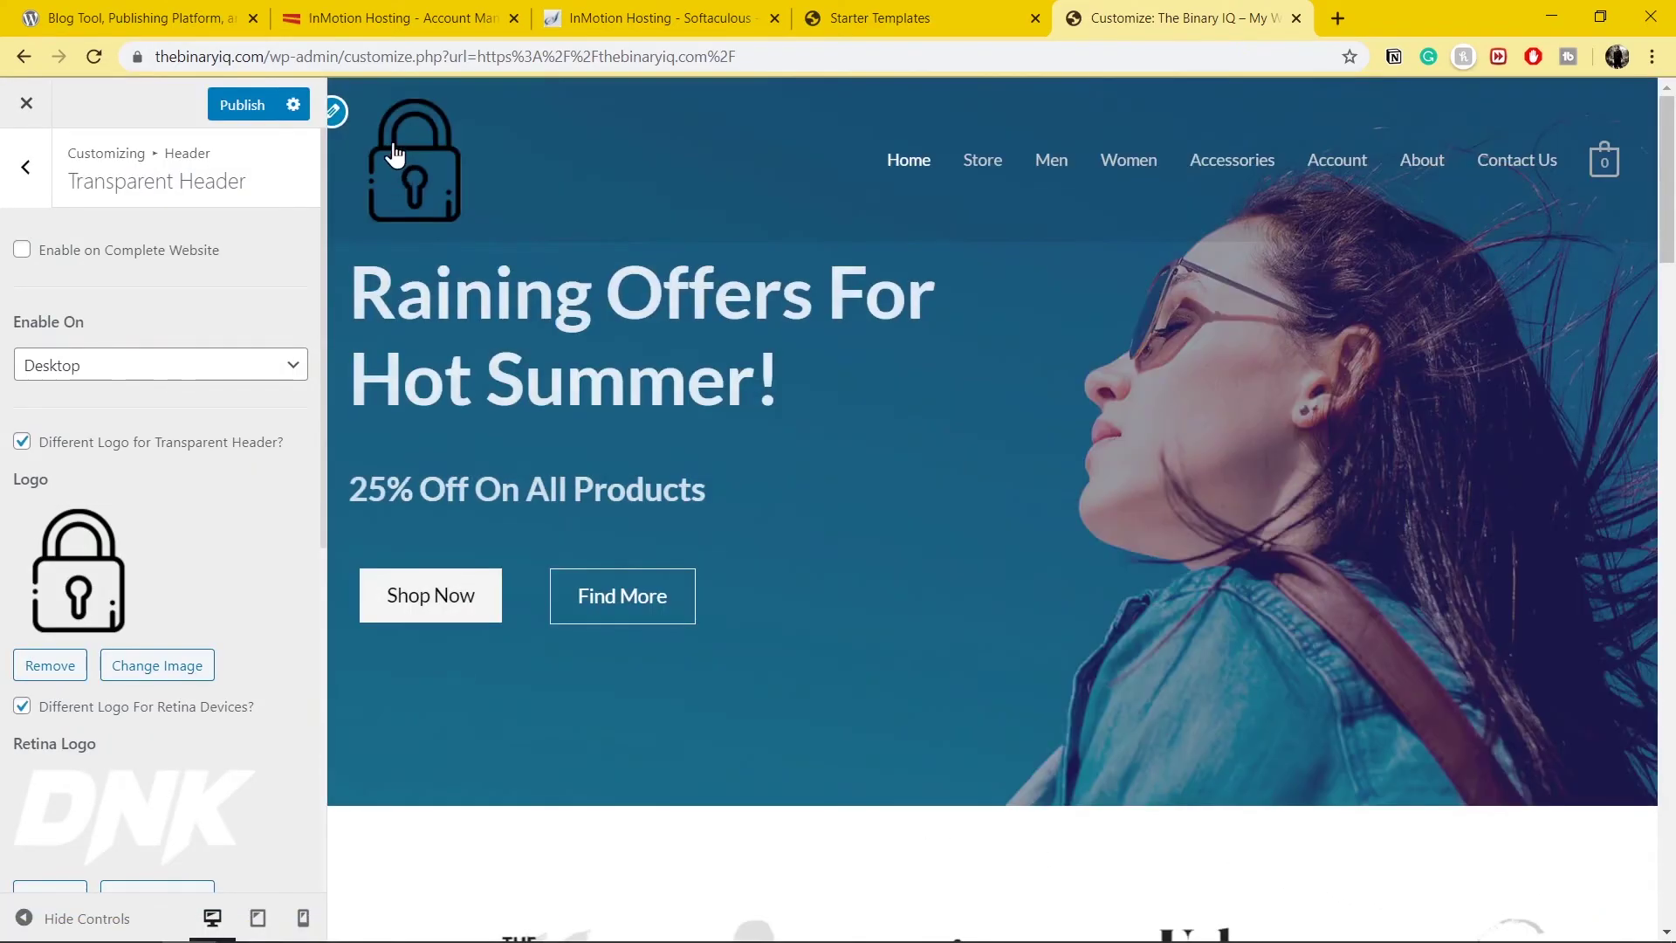
- Set the transparent header's logo width to 71 and review the remaining header settings
scroll(70, 594, down, 4)
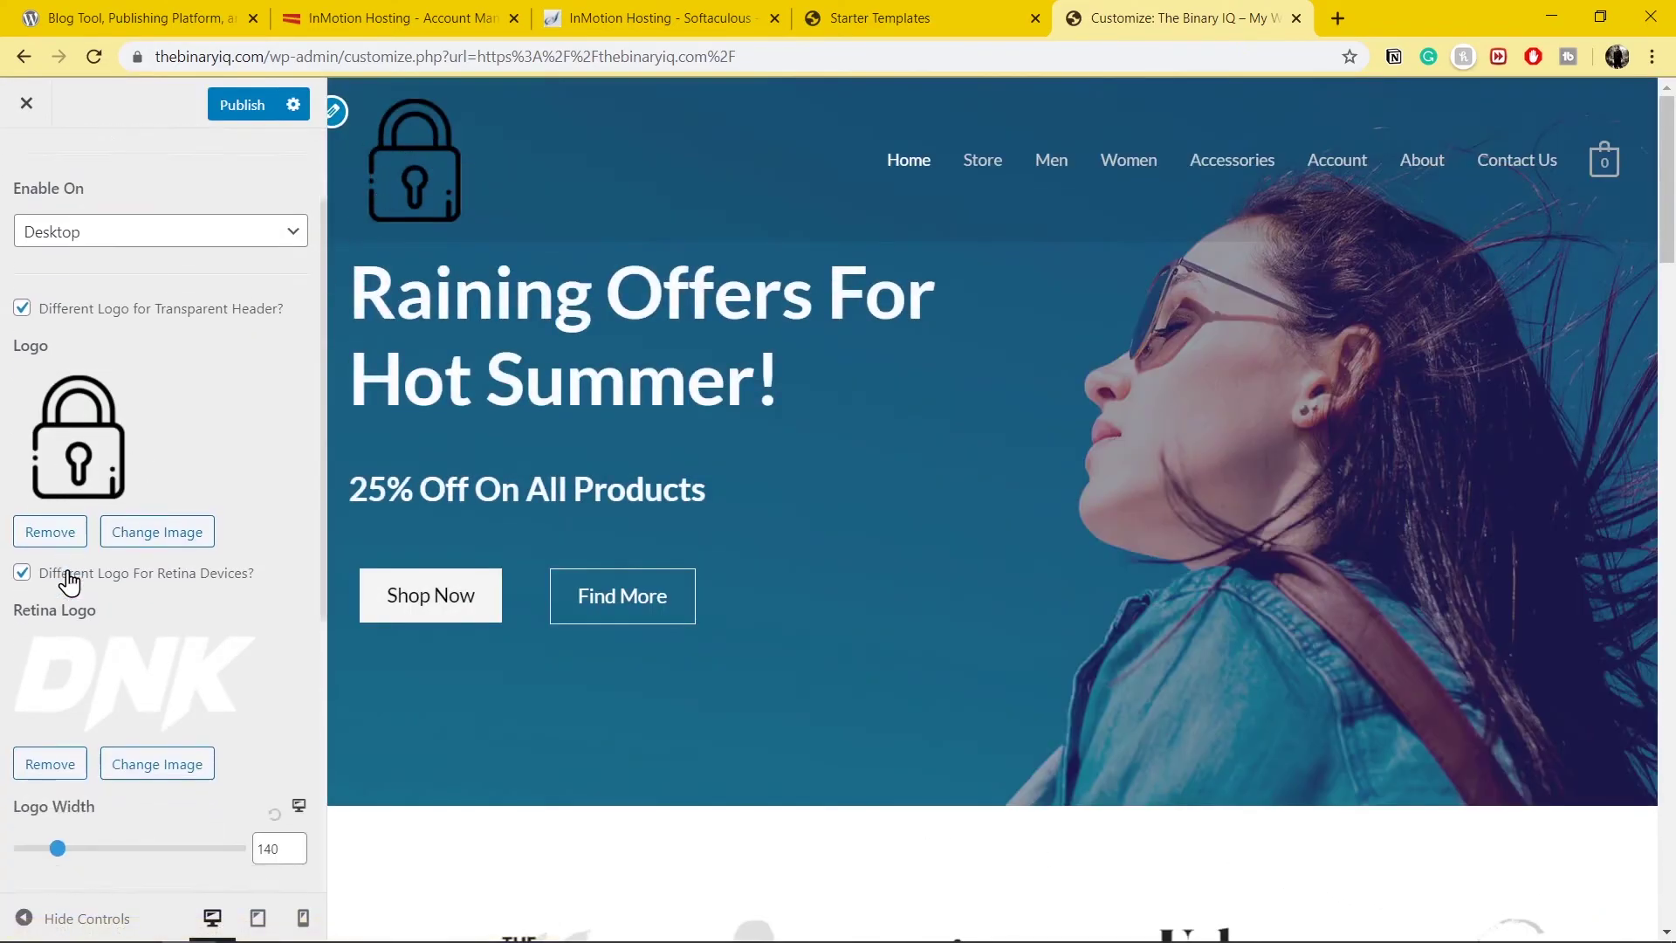
drag(61, 656, 36, 665)
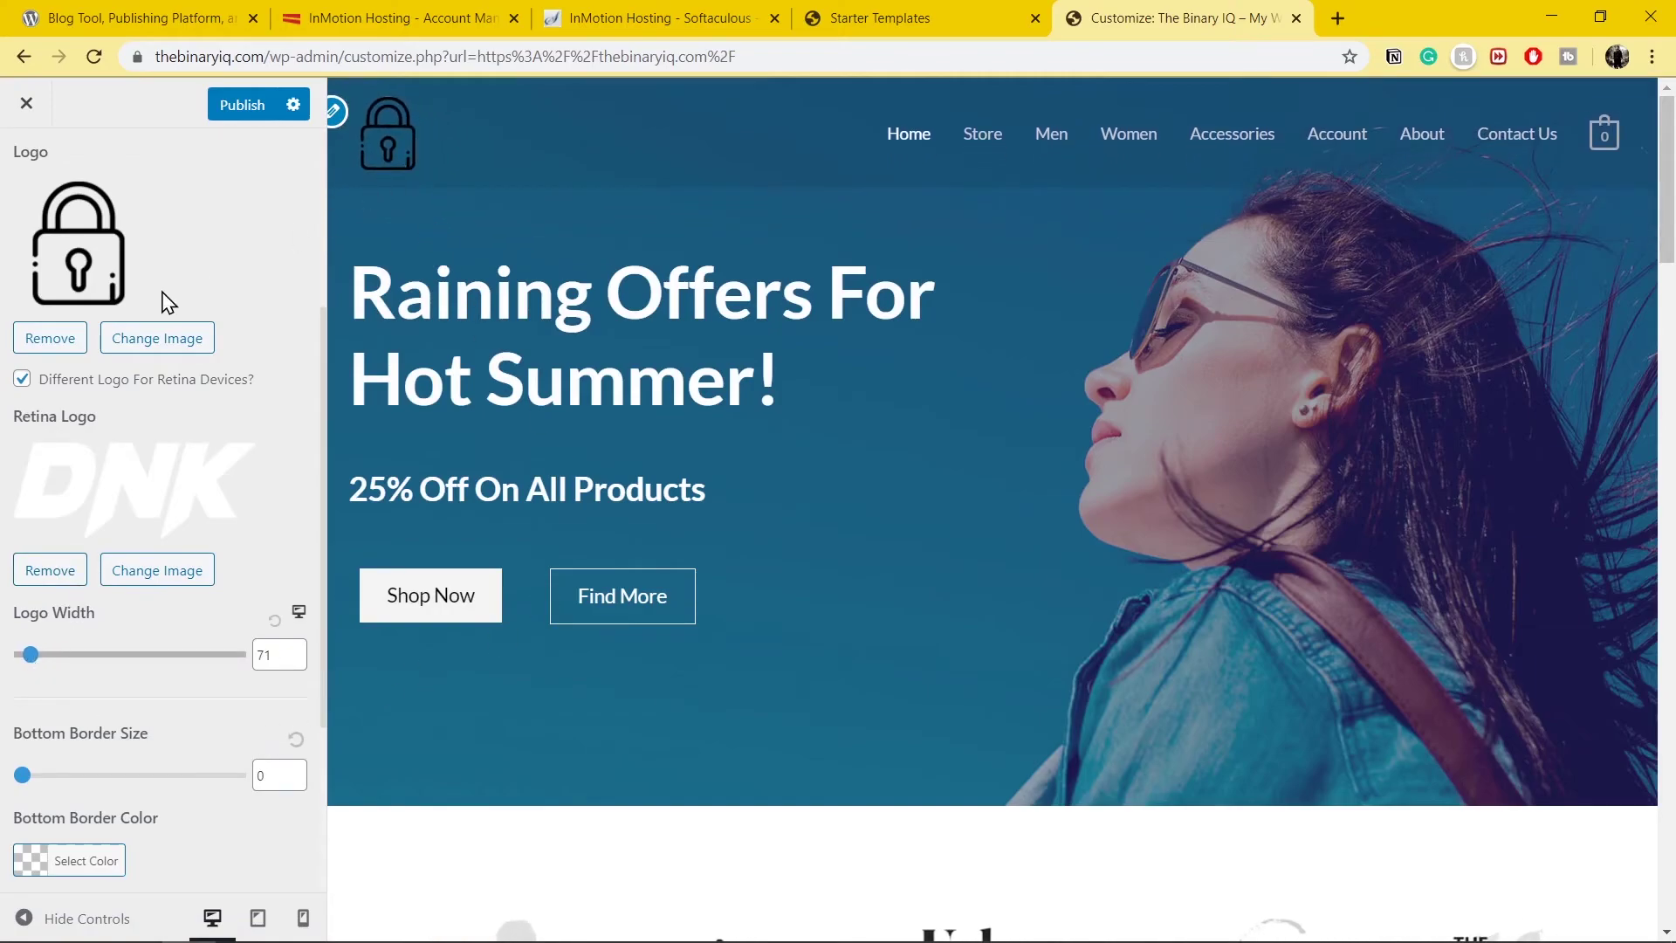
scroll(127, 776, down, 3)
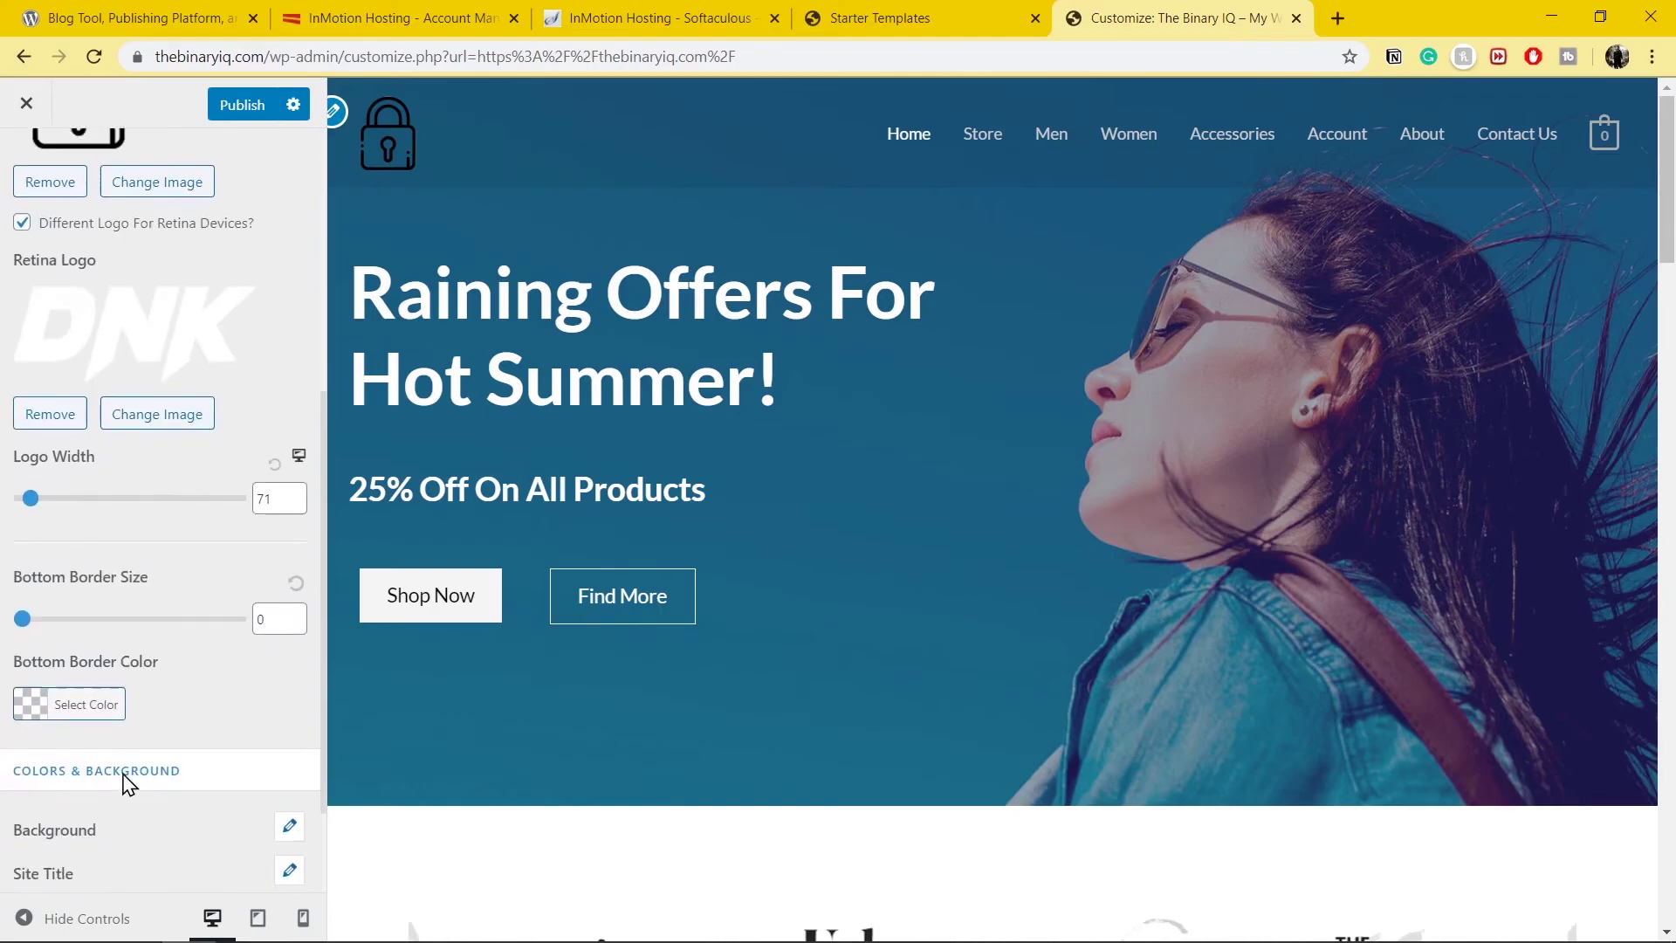
scroll(126, 783, up, 6)
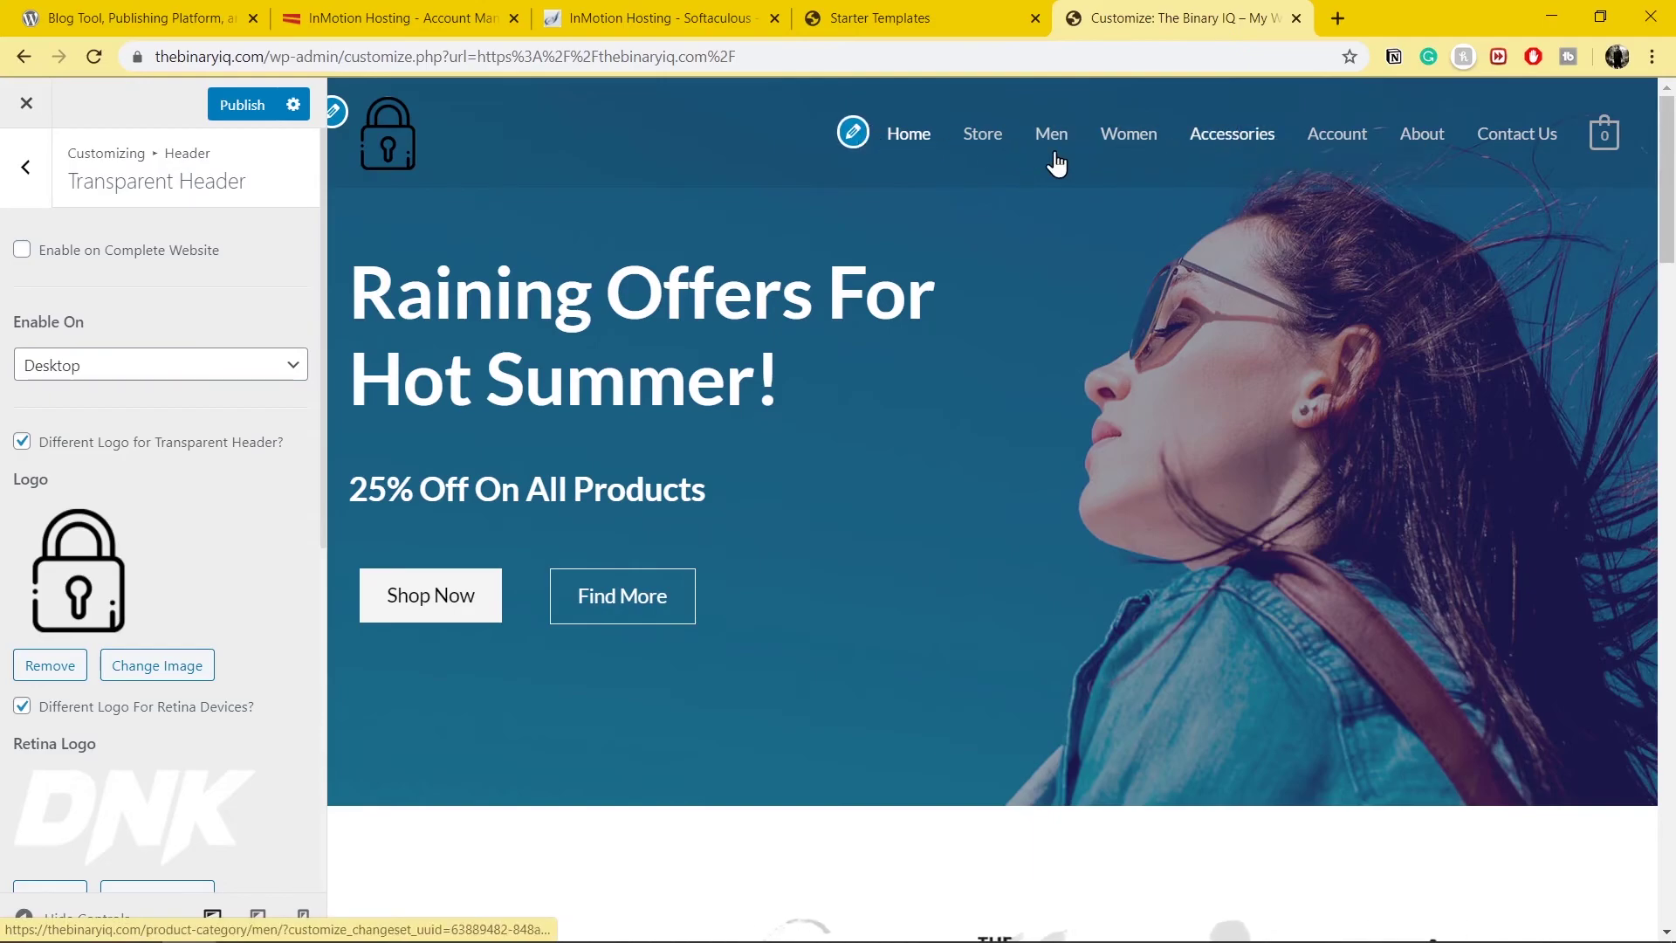
- View the primary menu settings, and close the Customizer without publishing the changes
click(854, 133)
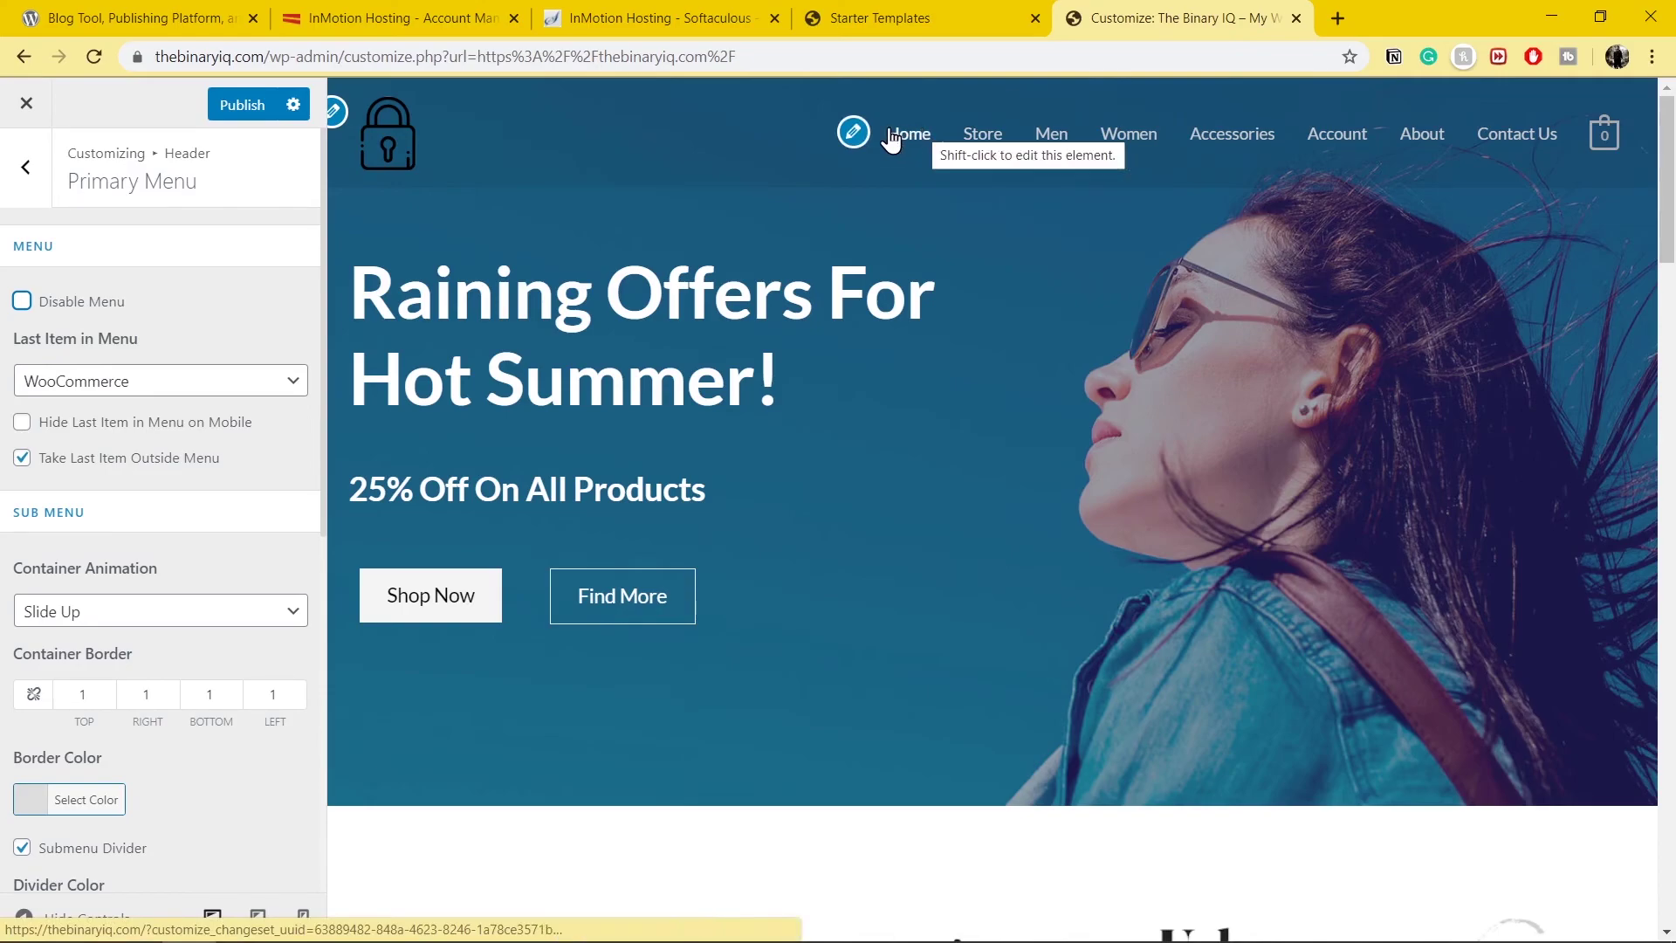
click(27, 103)
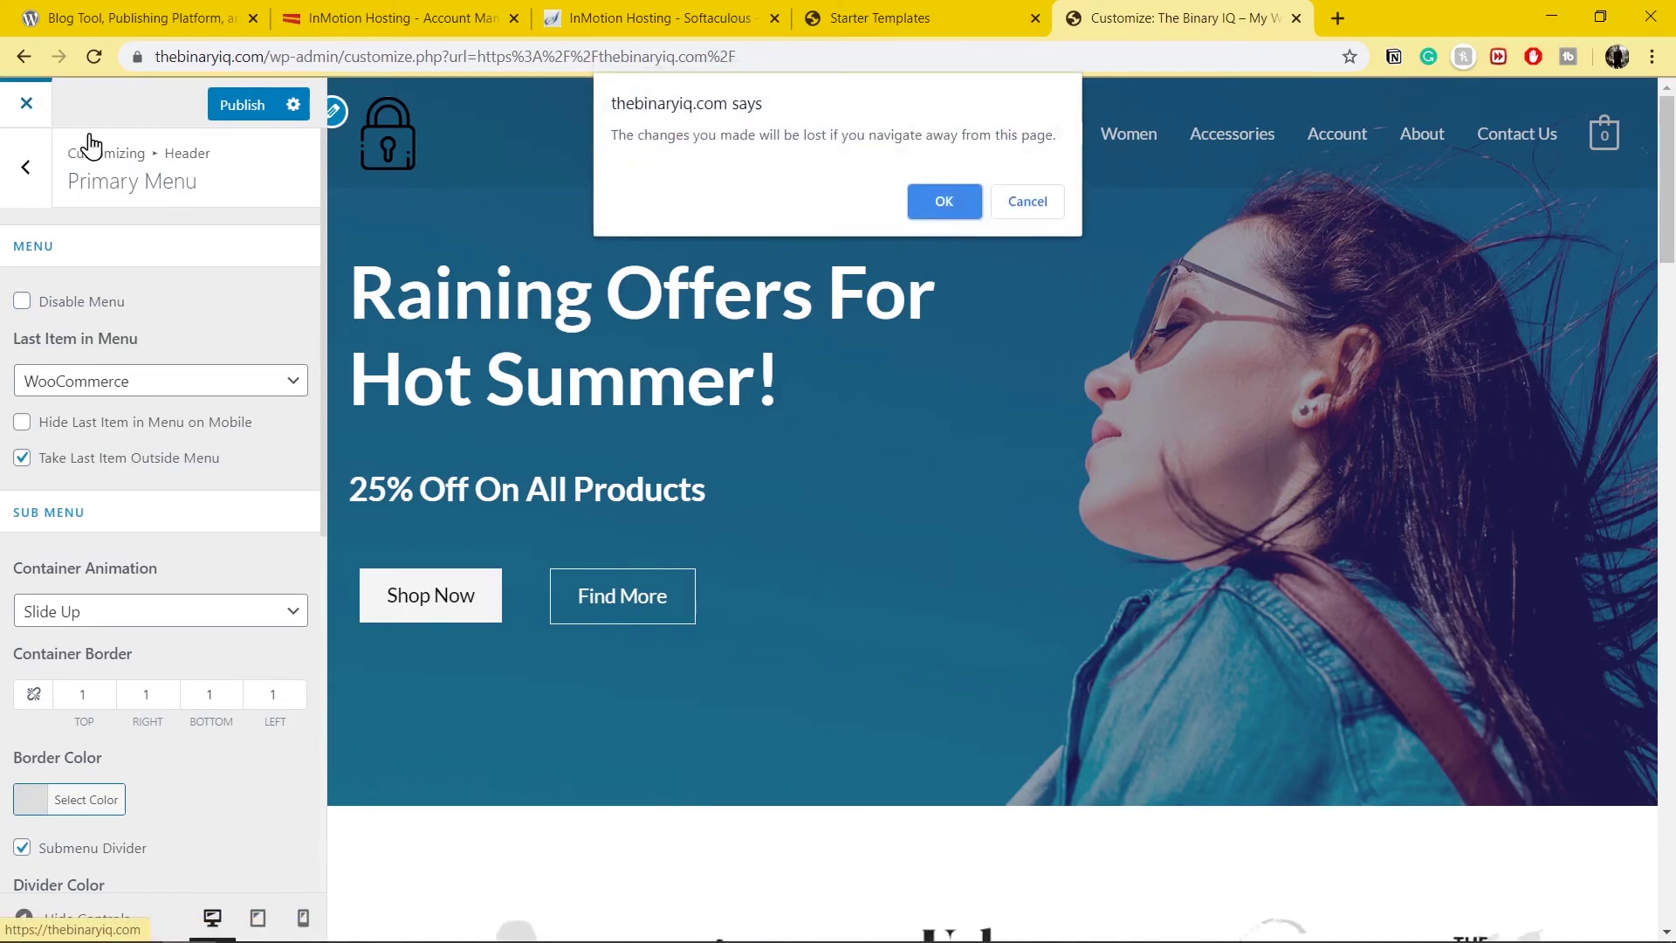
click(950, 204)
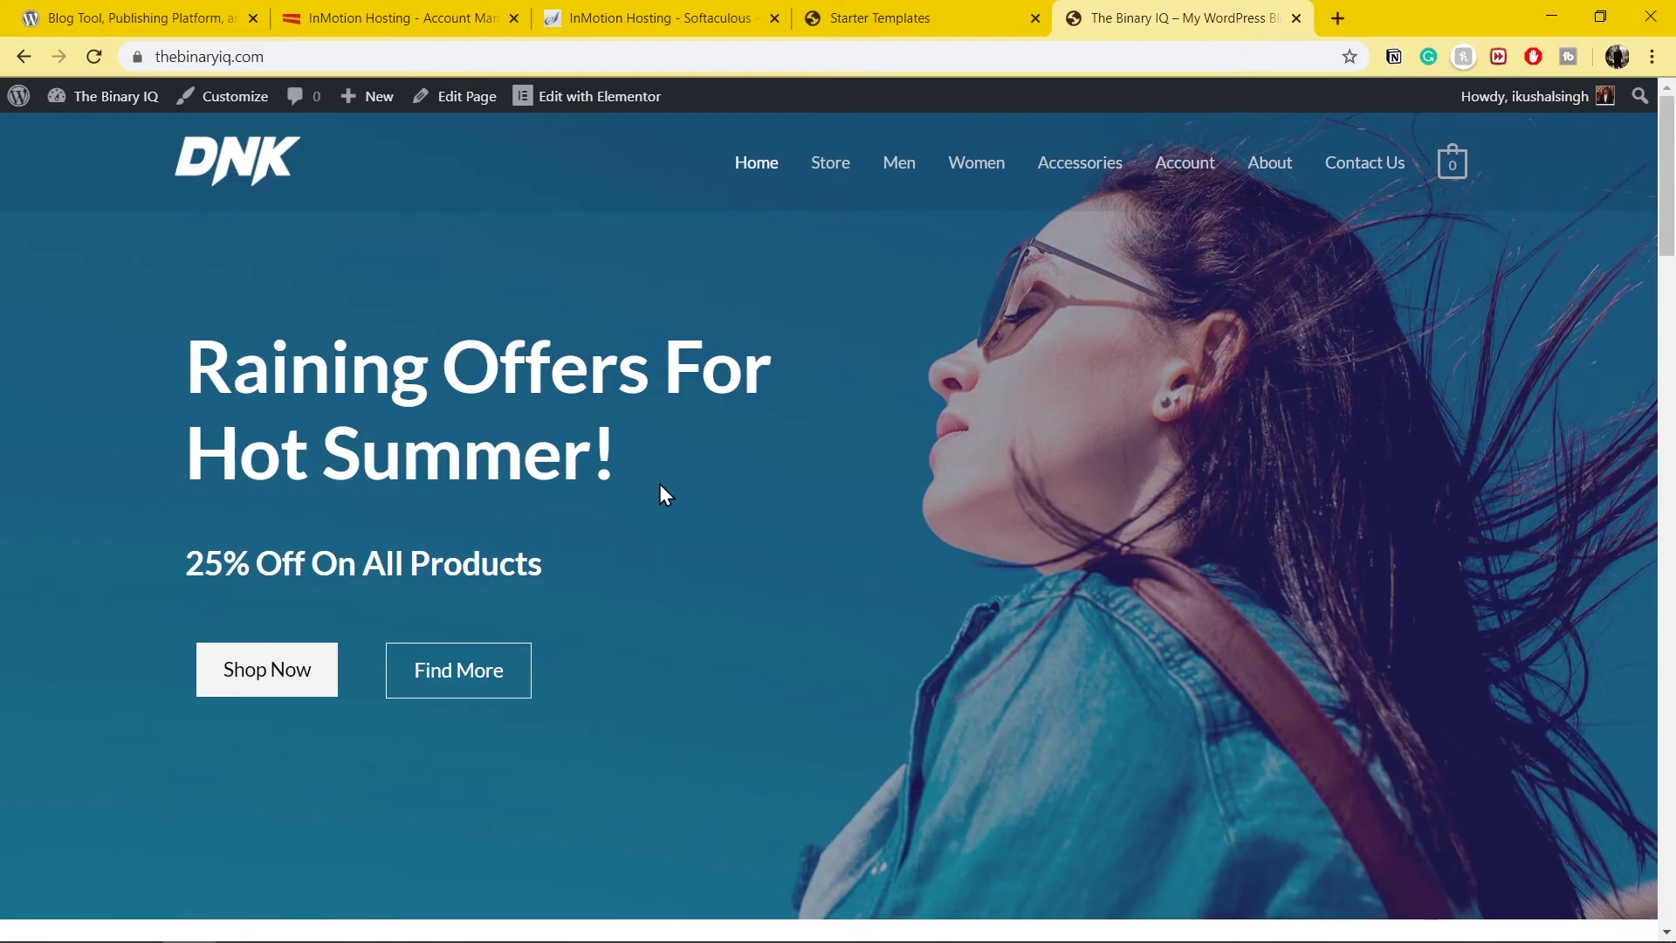
- Open the store's front page in the Elementor editor and browse the available widgets
scroll(660, 486, down, 15)
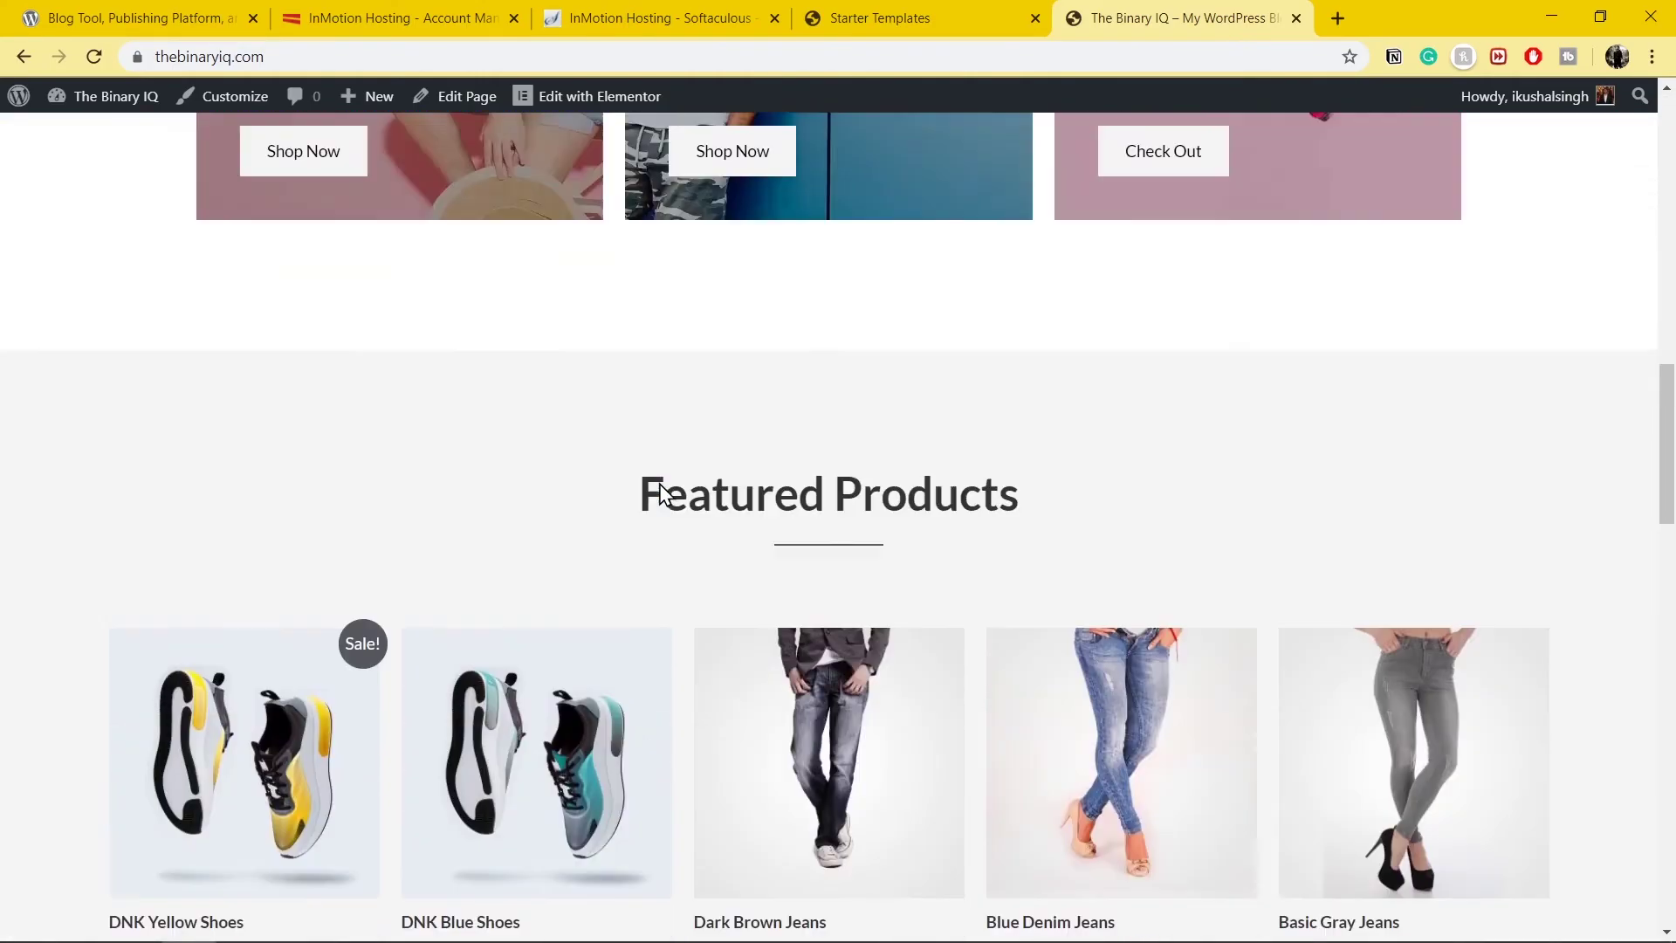
scroll(659, 485, up, 15)
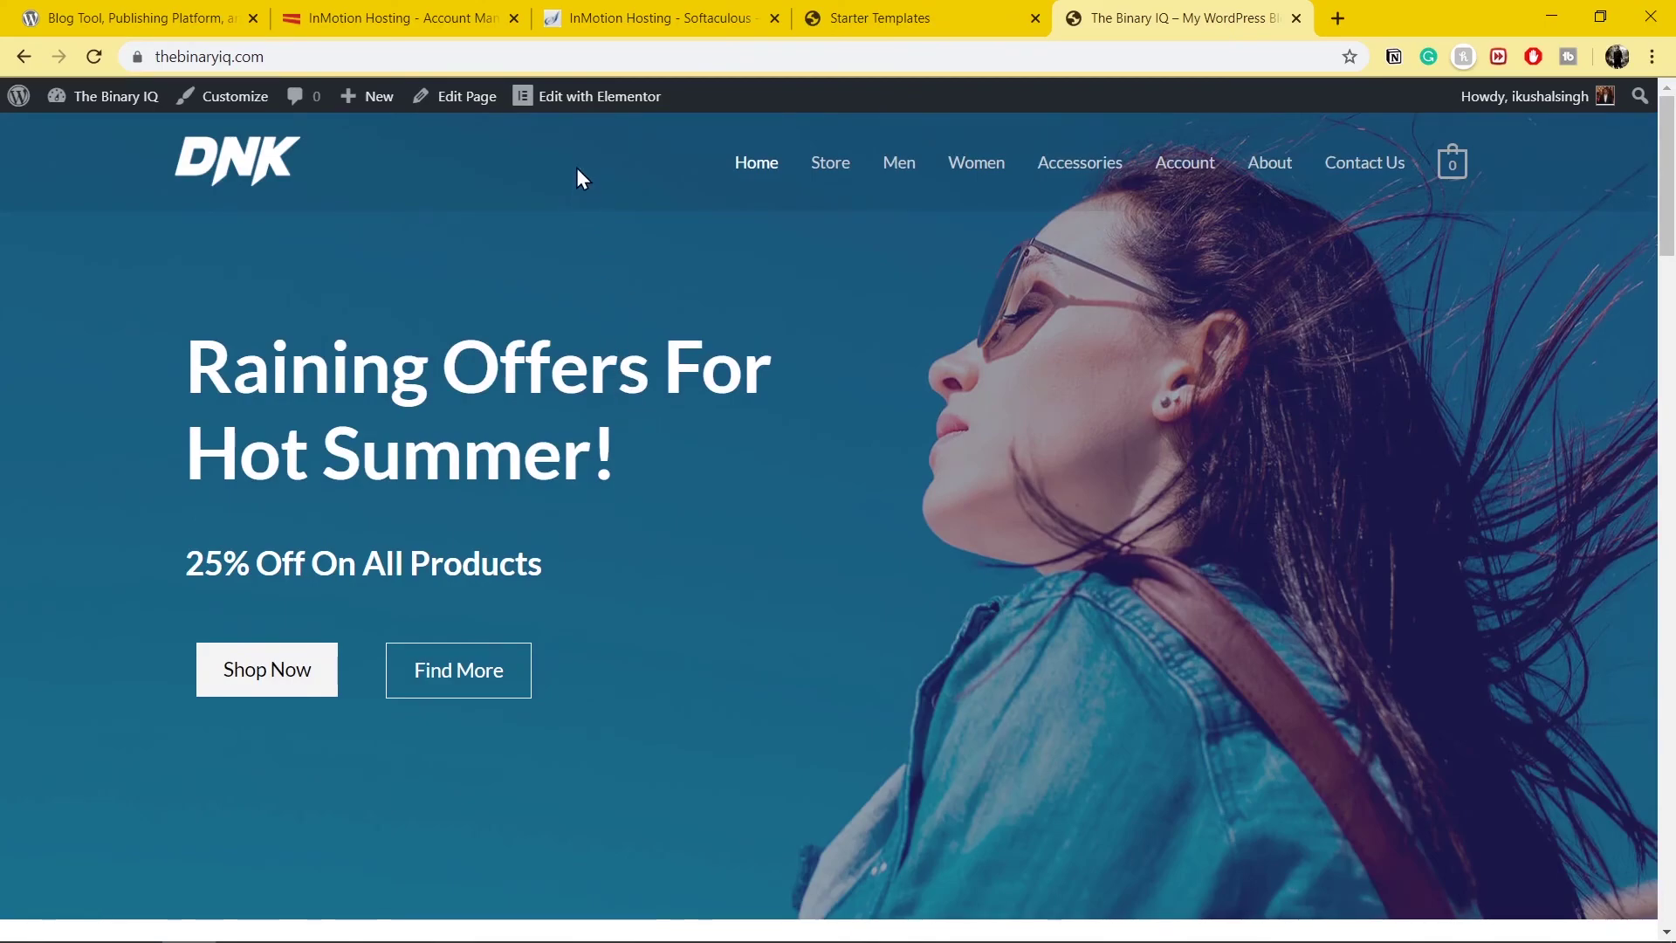
mouse_move(578, 106)
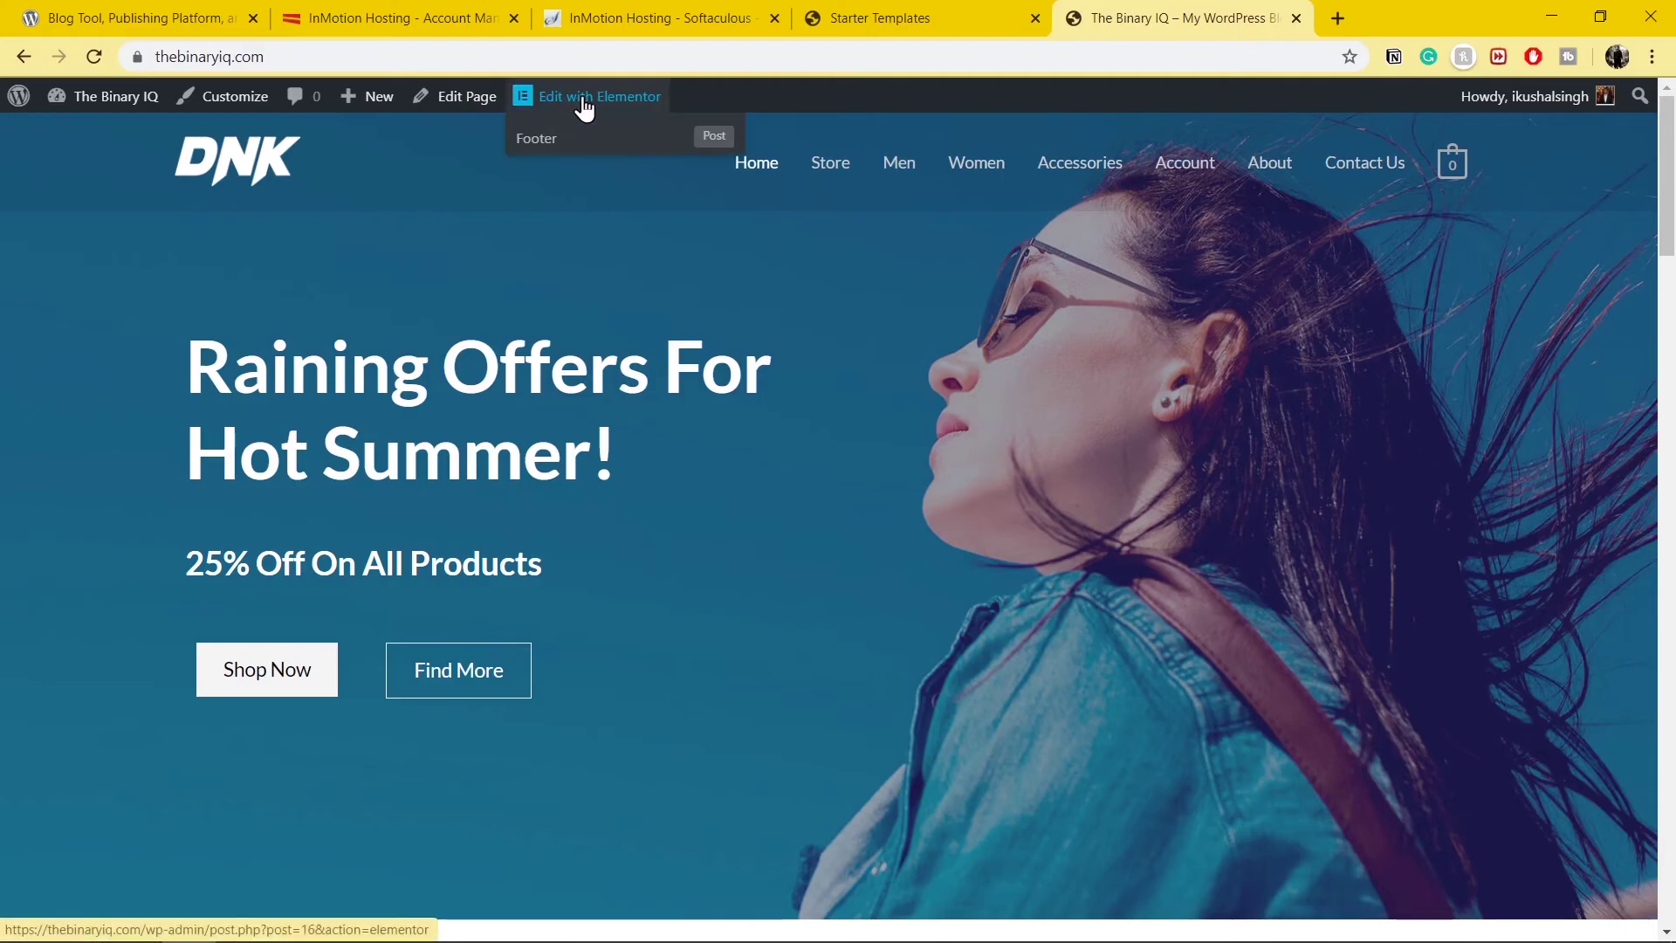
click(583, 105)
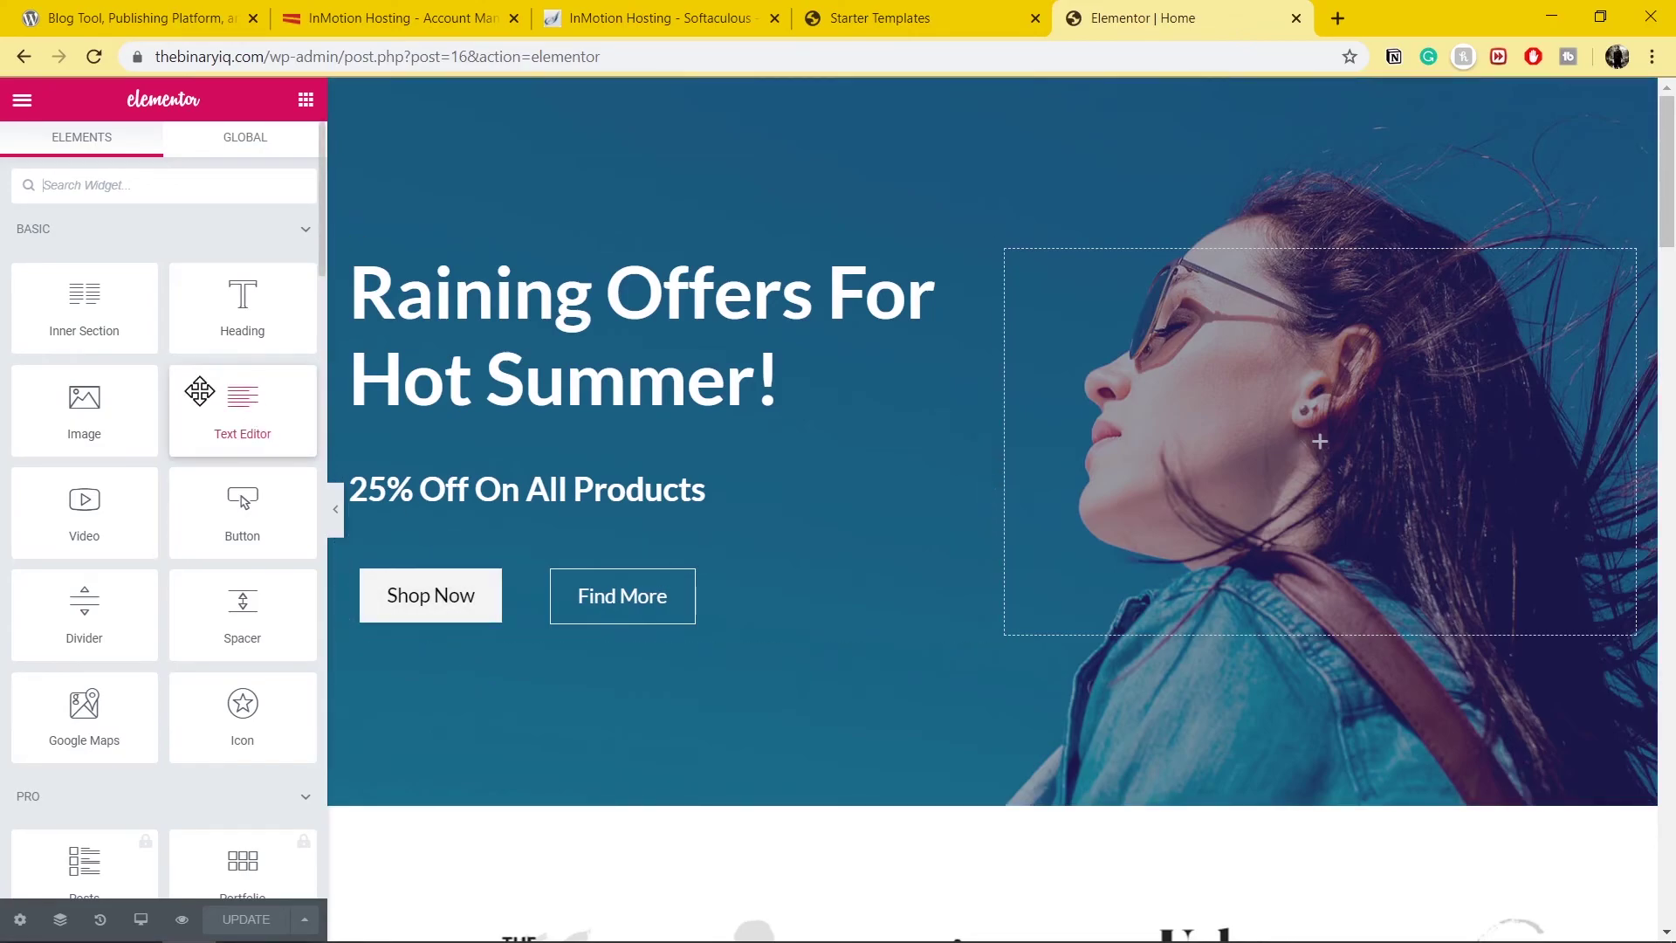
scroll(199, 403, down, 5)
scroll(200, 404, down, 10)
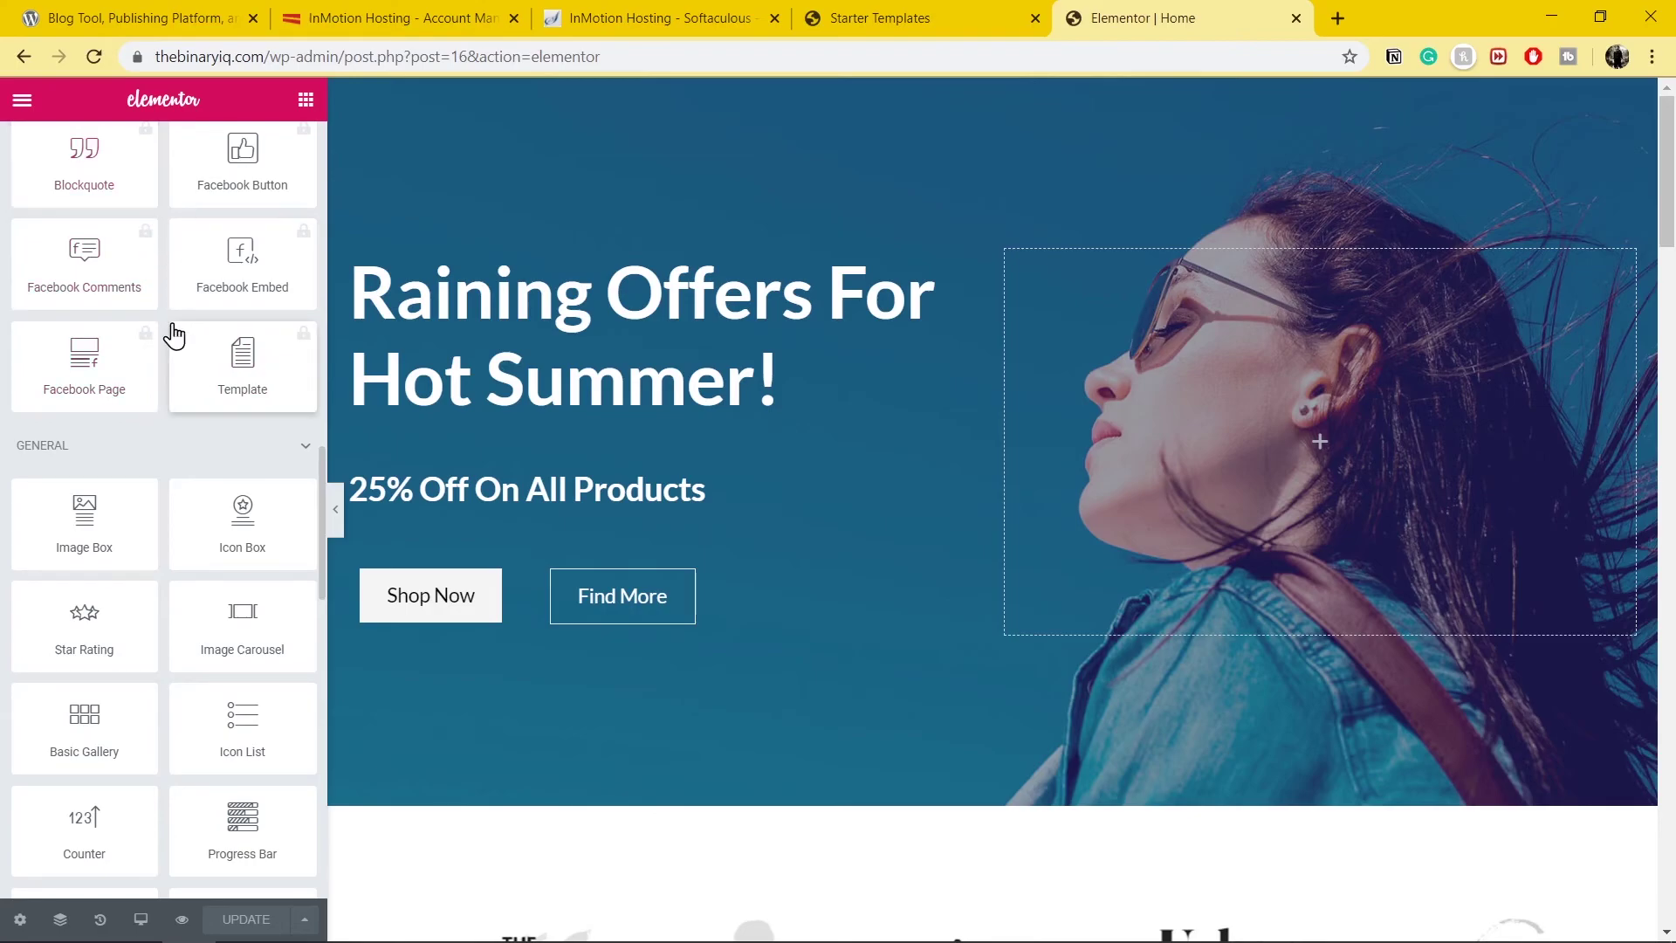
scroll(169, 345, up, 3)
scroll(168, 358, up, 12)
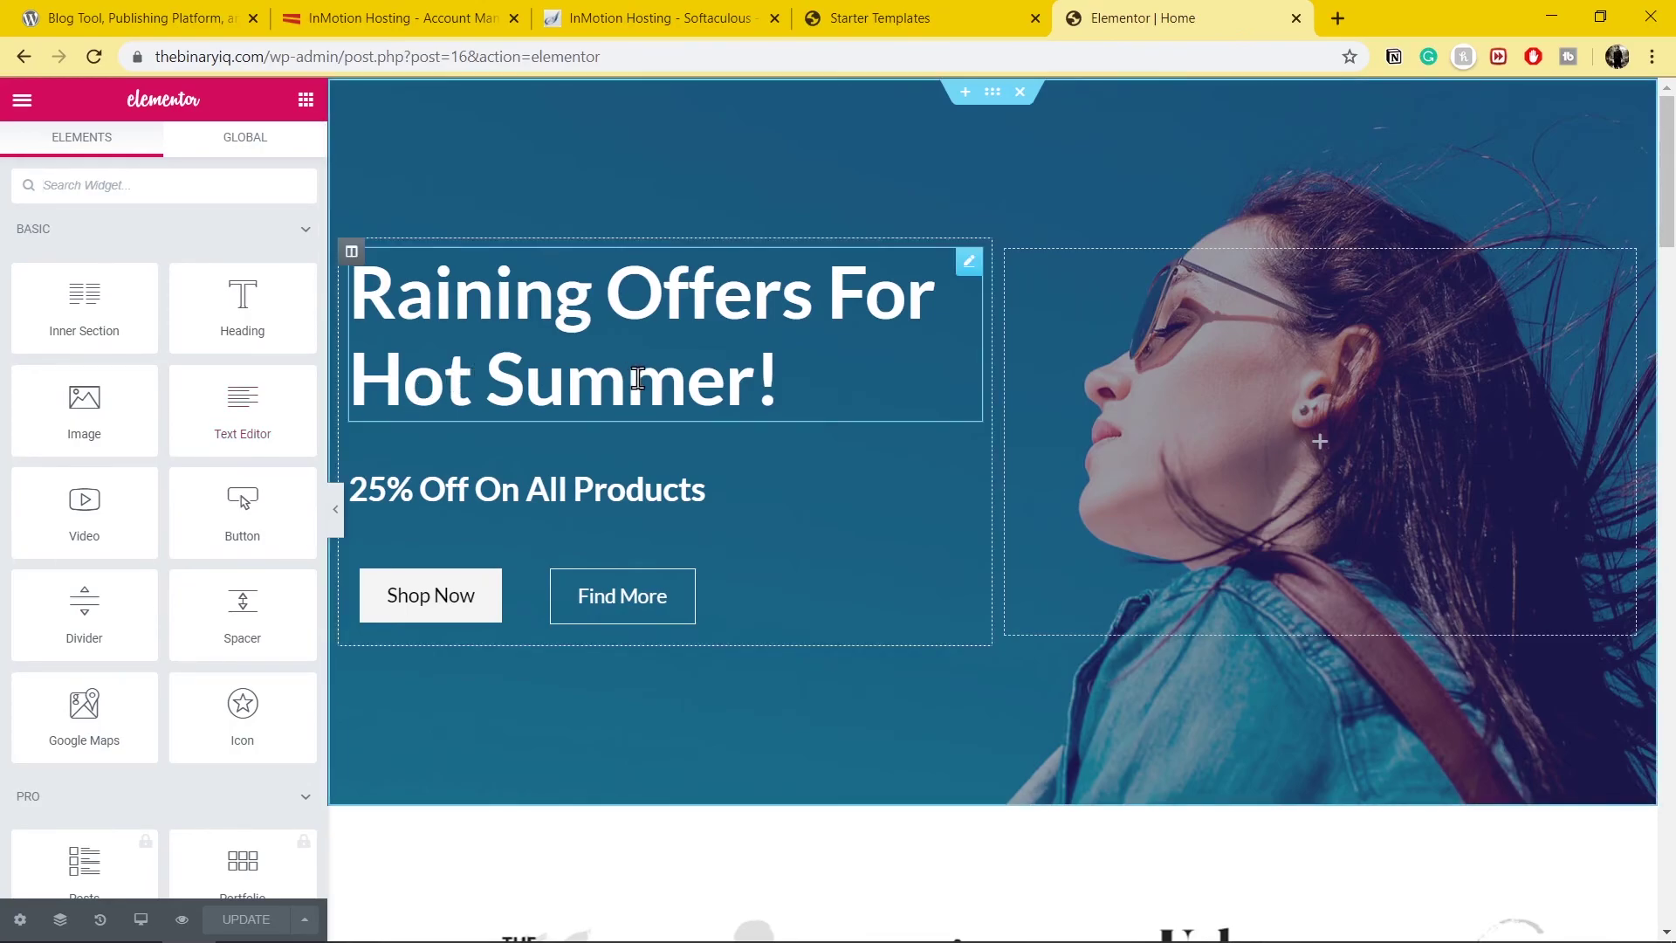
- Delete the words "Hot Summer!" from the hero section's main heading
click(787, 400)
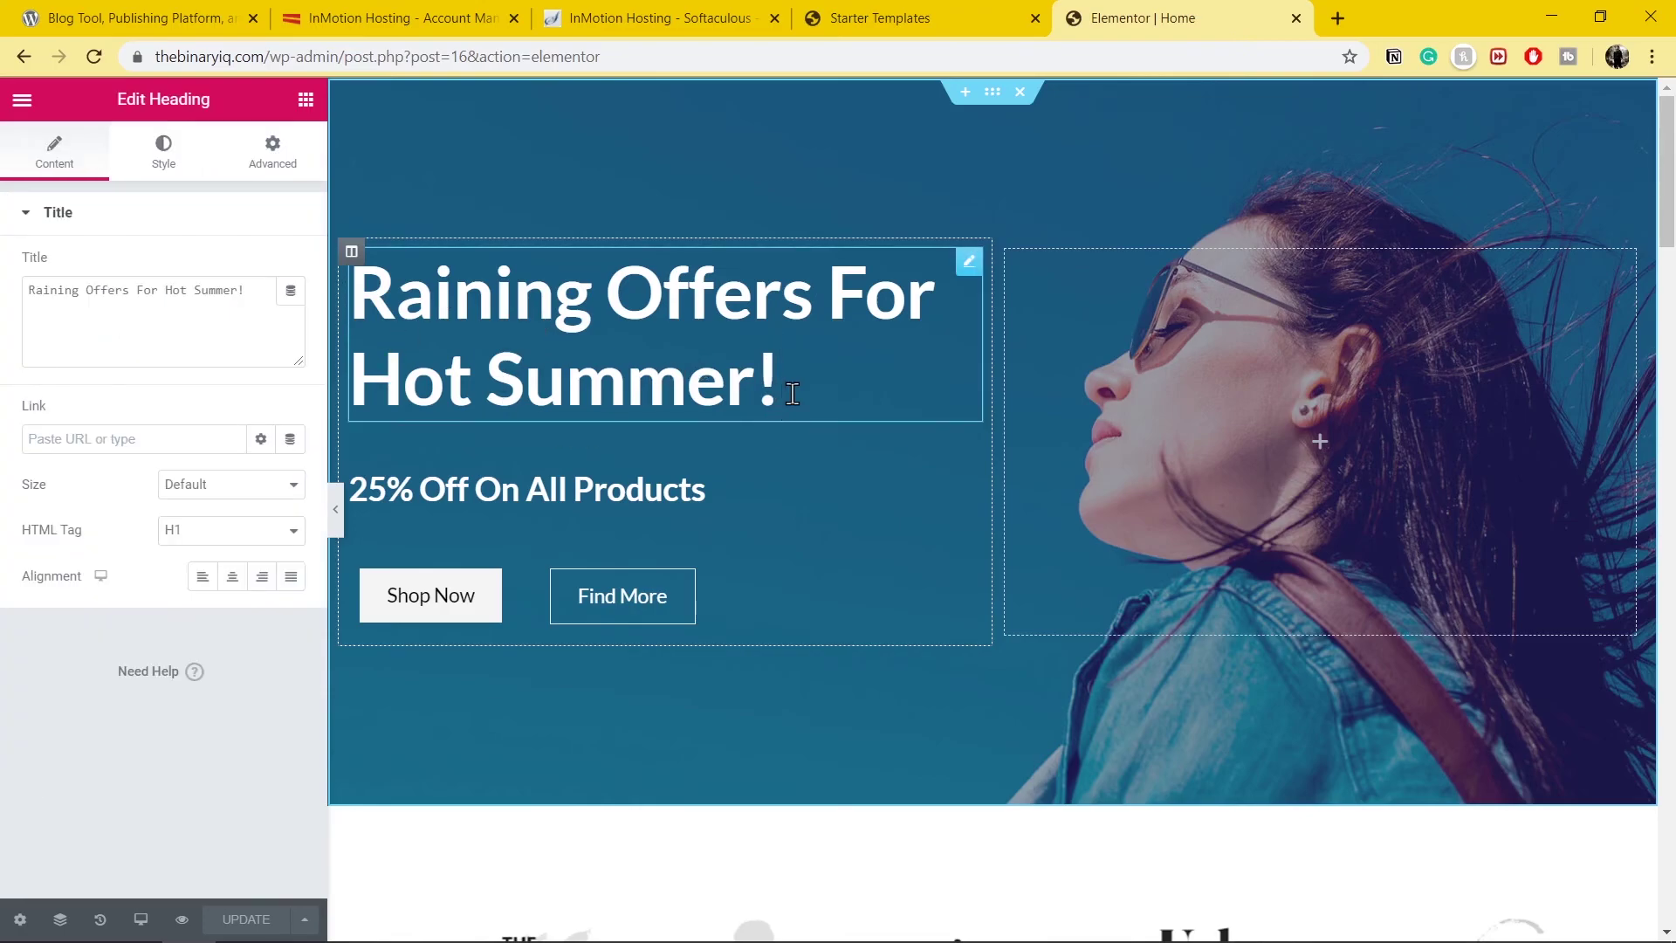
drag(786, 384, 565, 377)
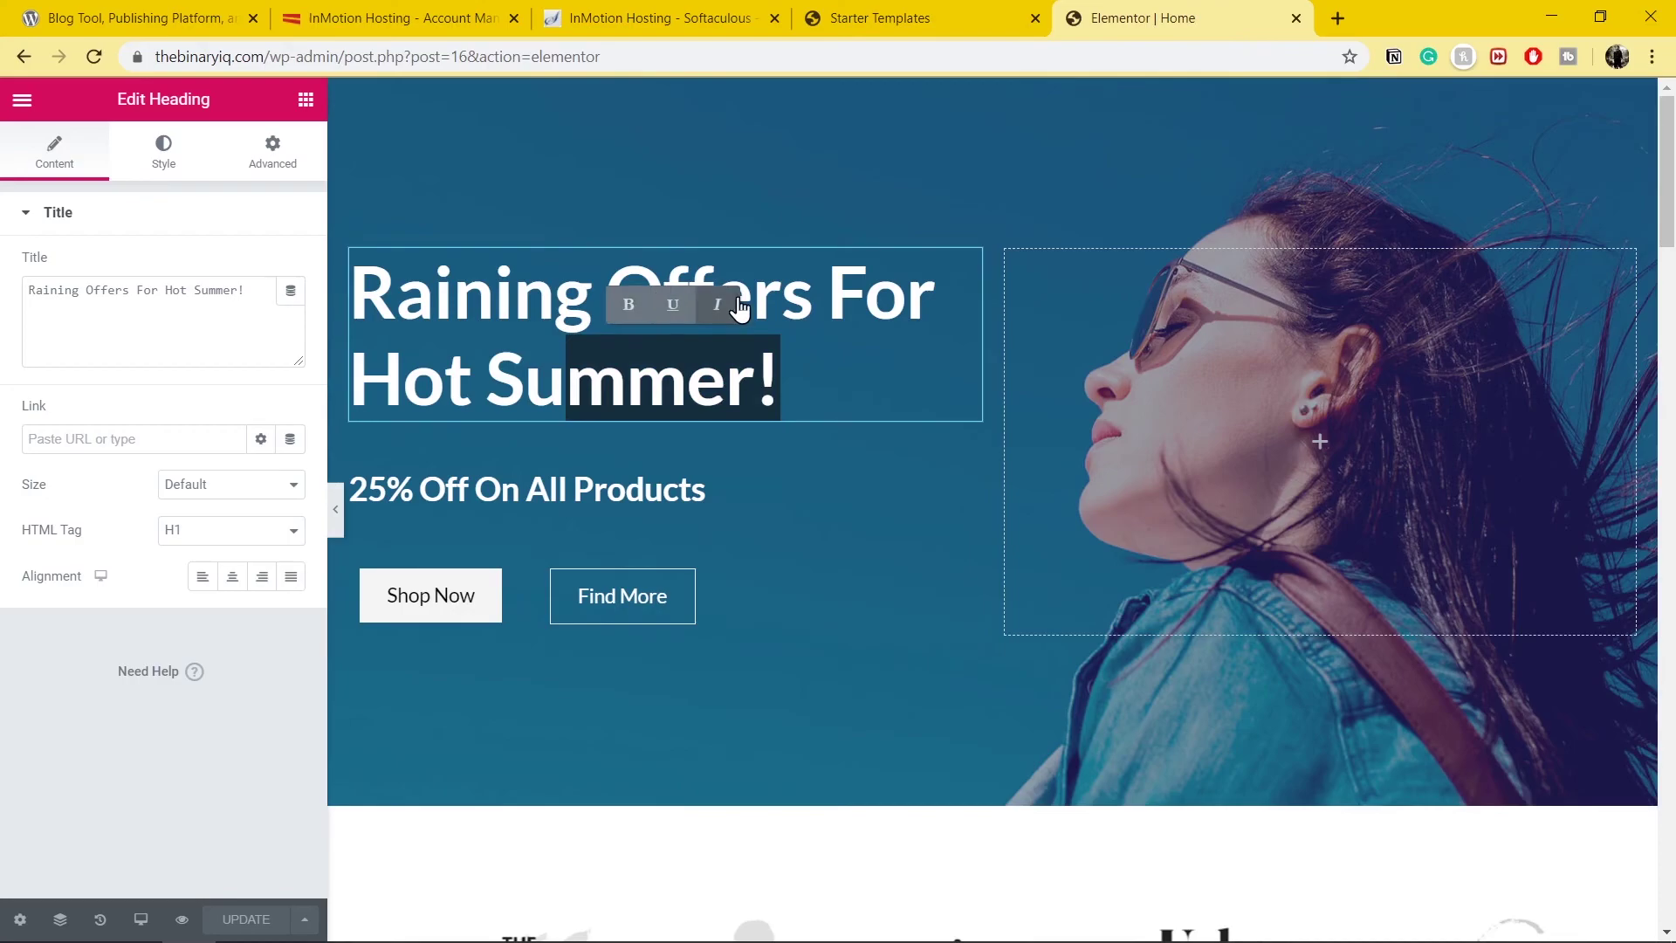
drag(780, 377, 358, 377)
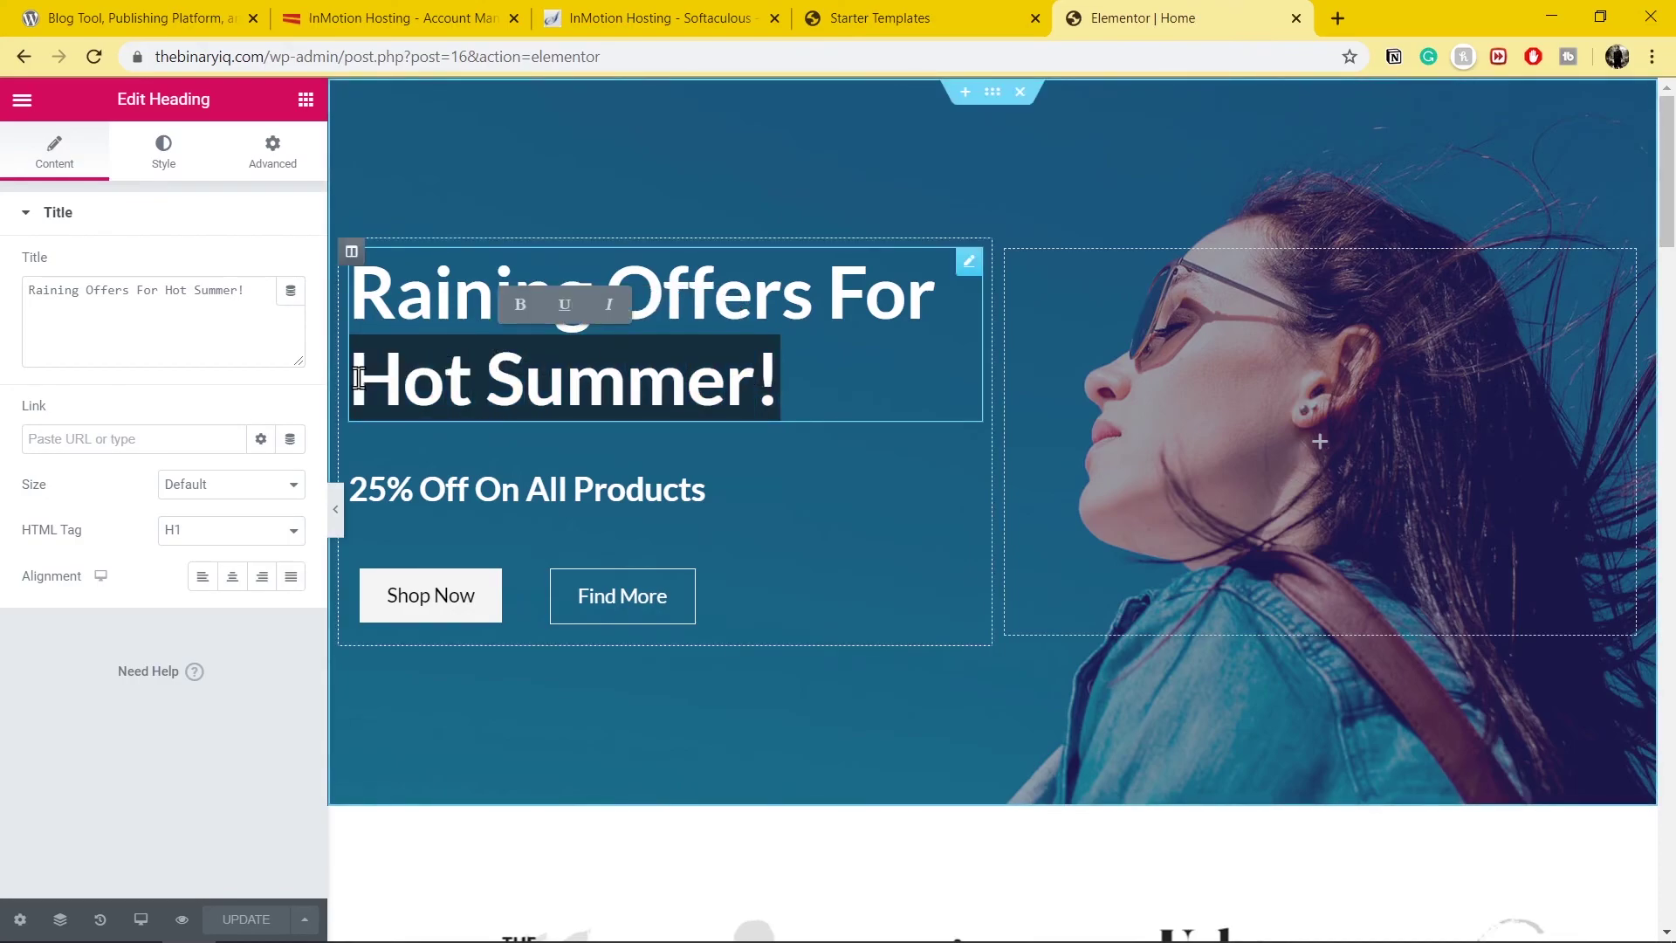
key(BackSpace)
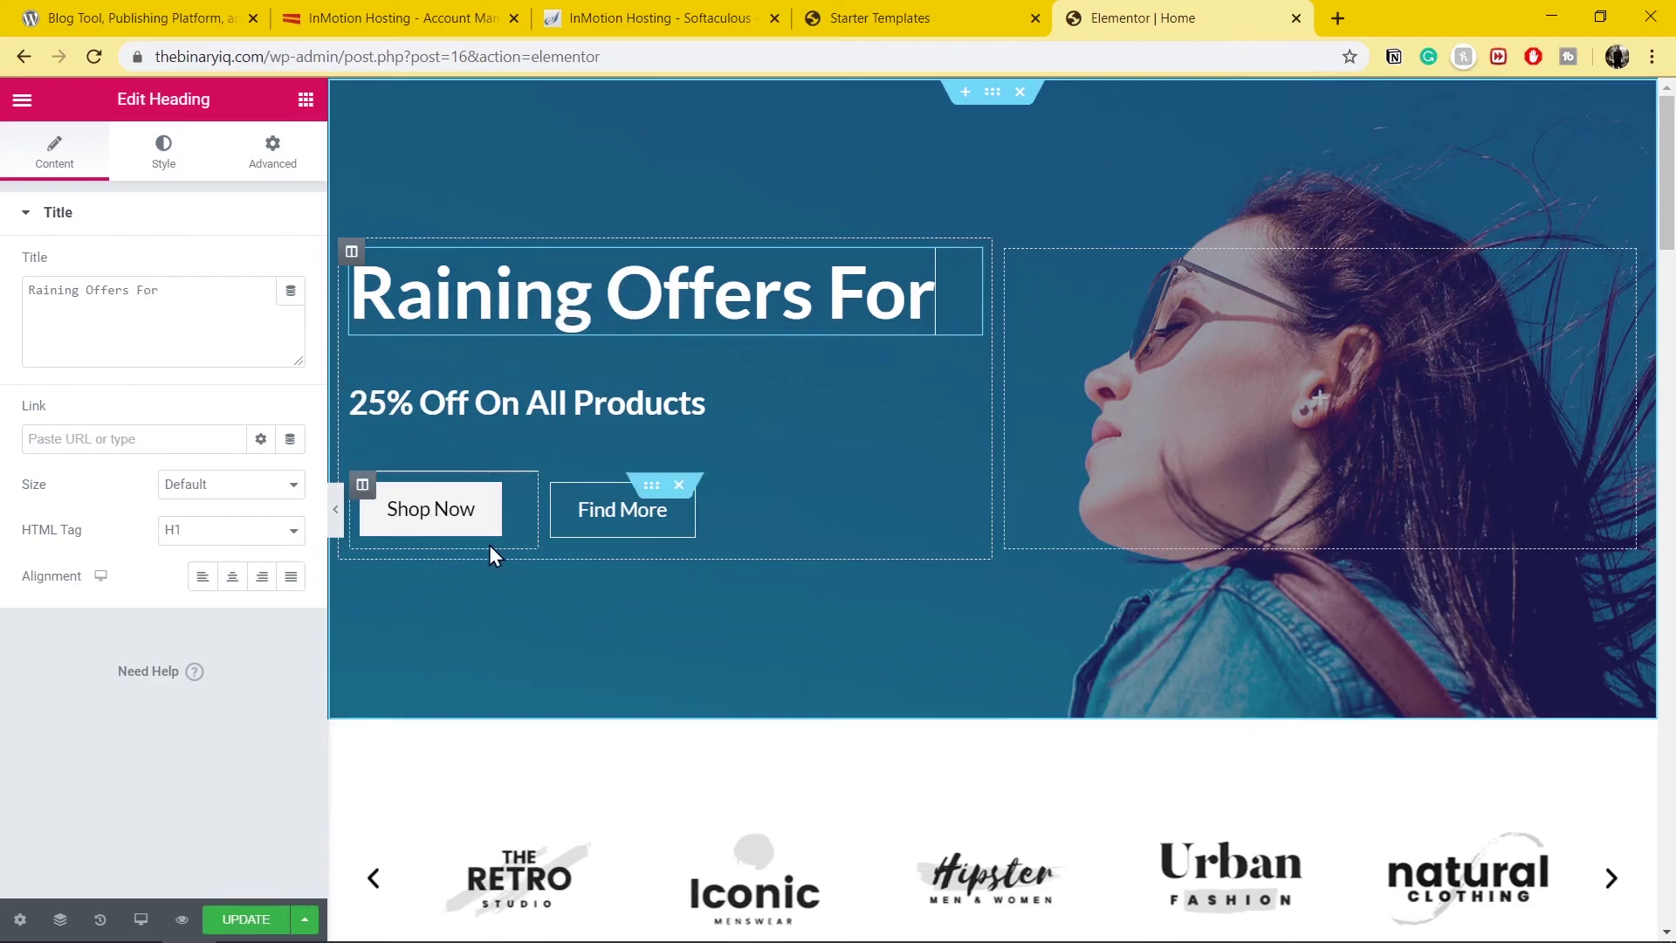
- Examine the editing options of the Shop Now button, featured products shortcode, Special Edition heading, Buy Now button and Best Quality image box
click(514, 510)
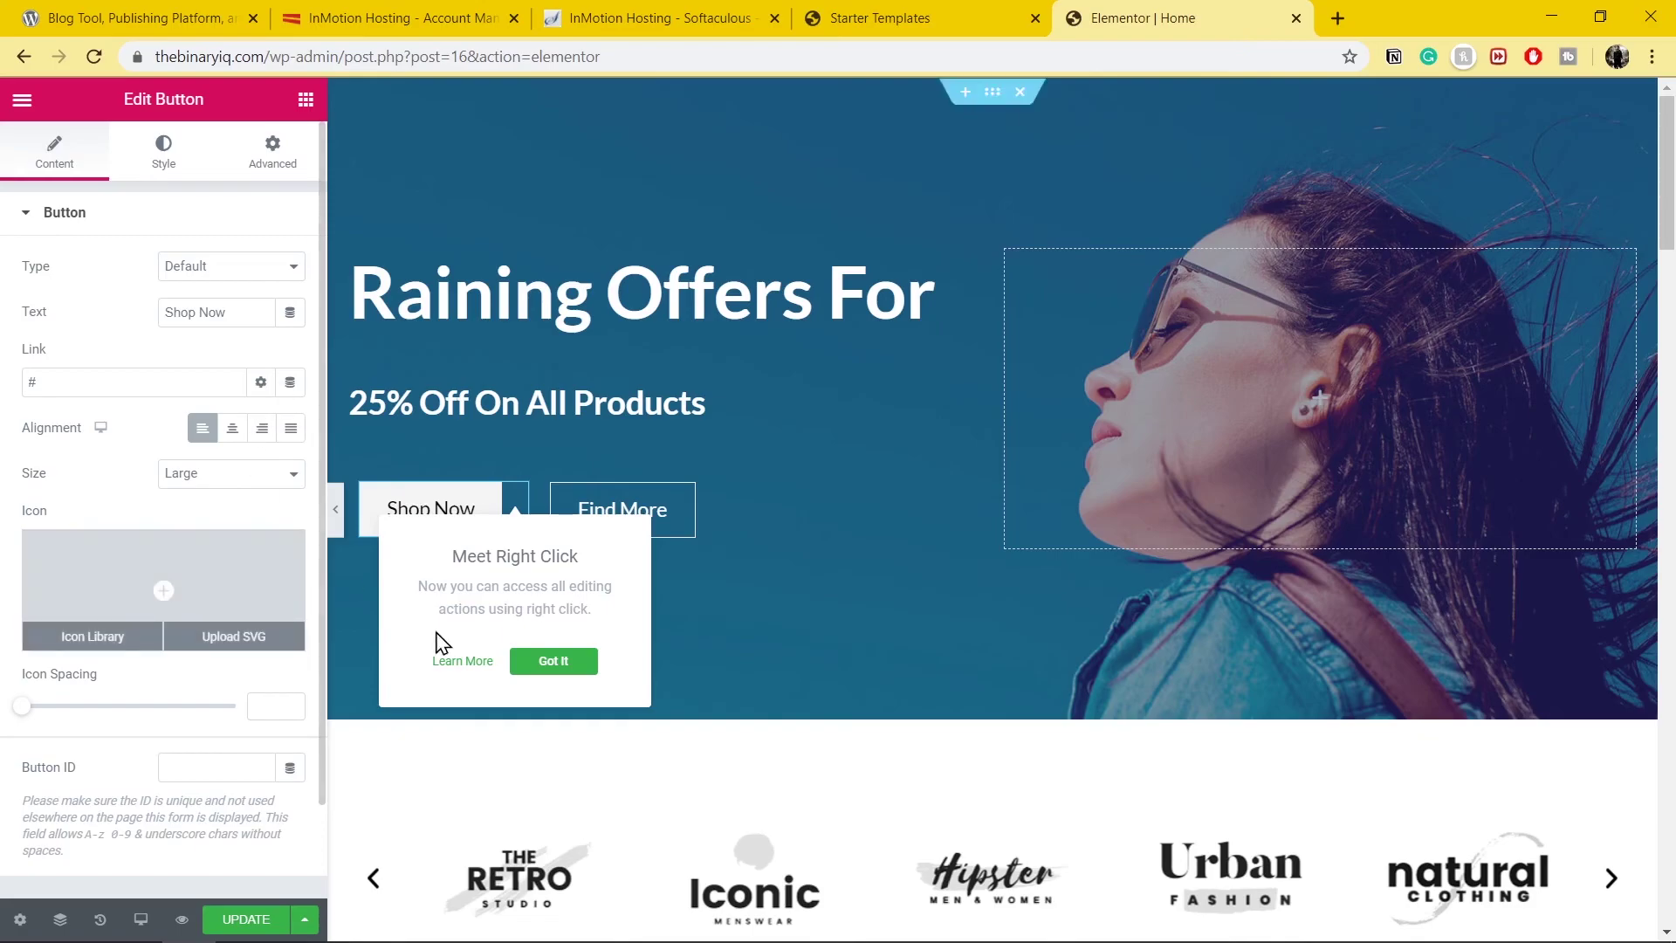
scroll(789, 746, down, 3)
scroll(793, 751, down, 12)
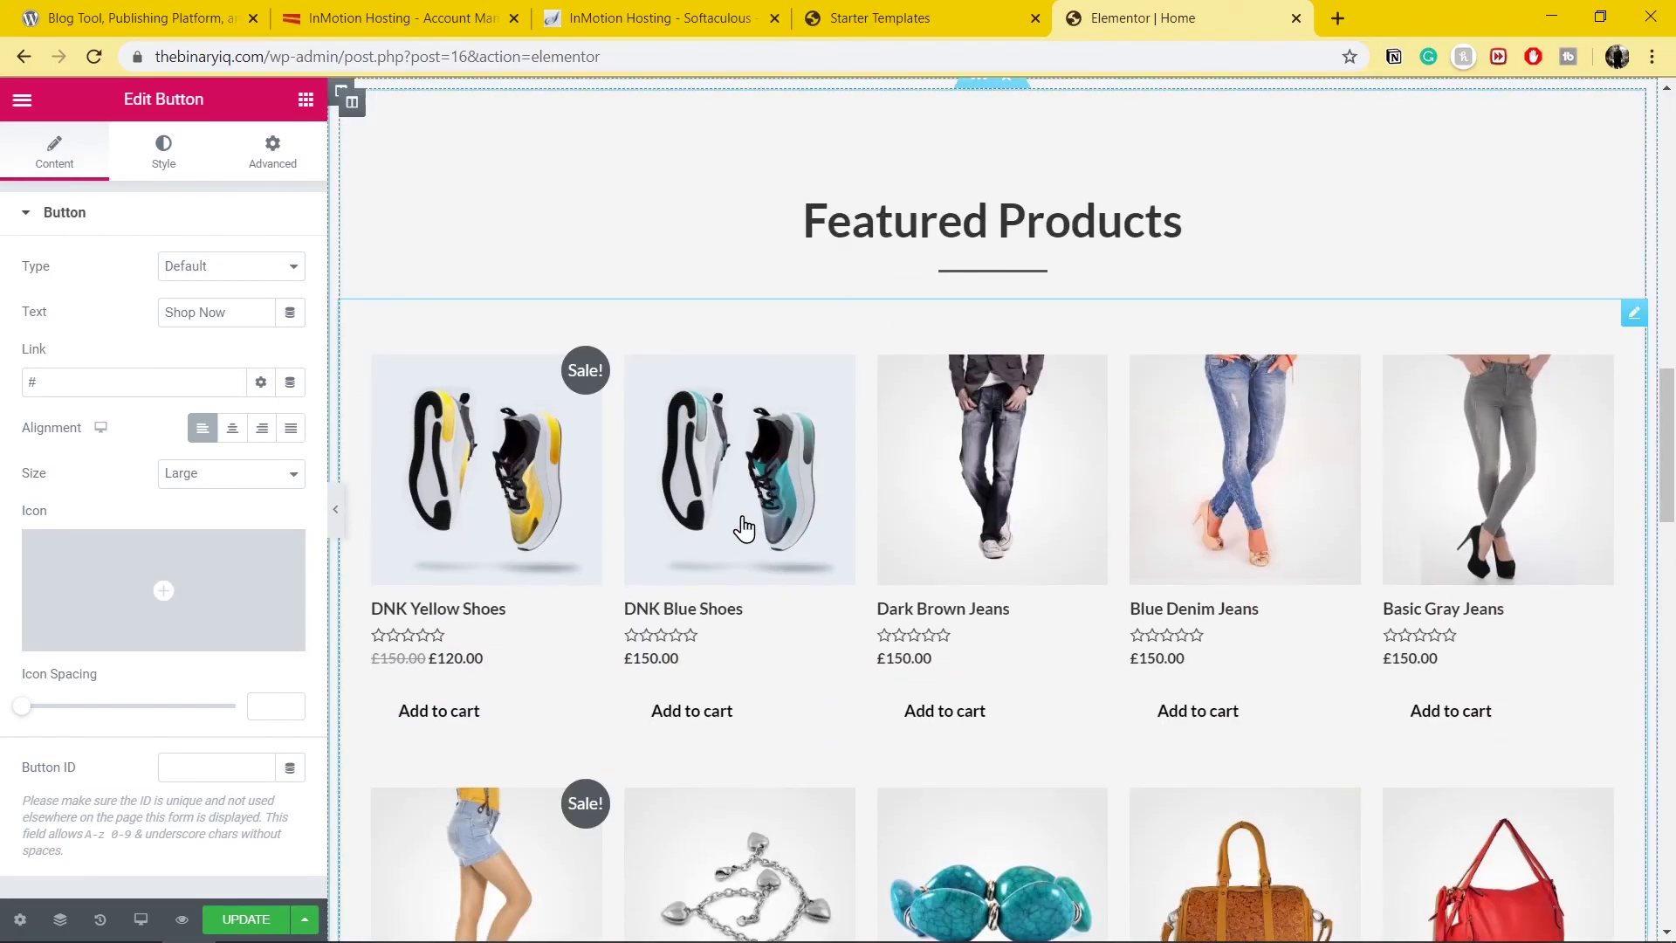
click(743, 527)
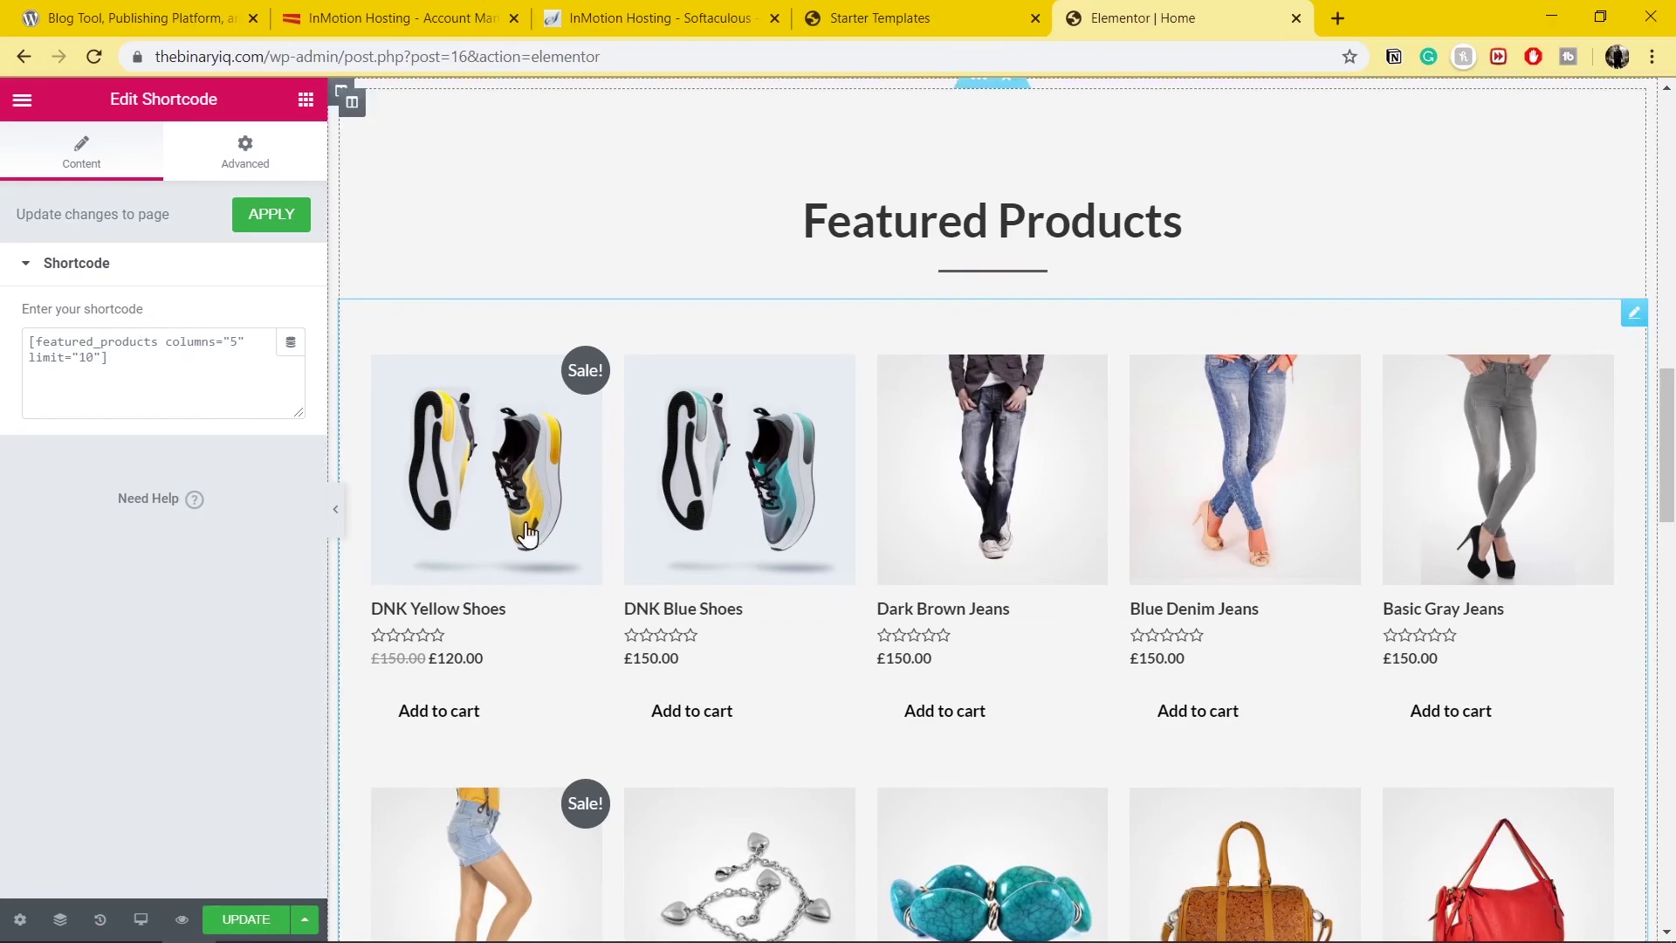
scroll(695, 602, down, 10)
click(552, 489)
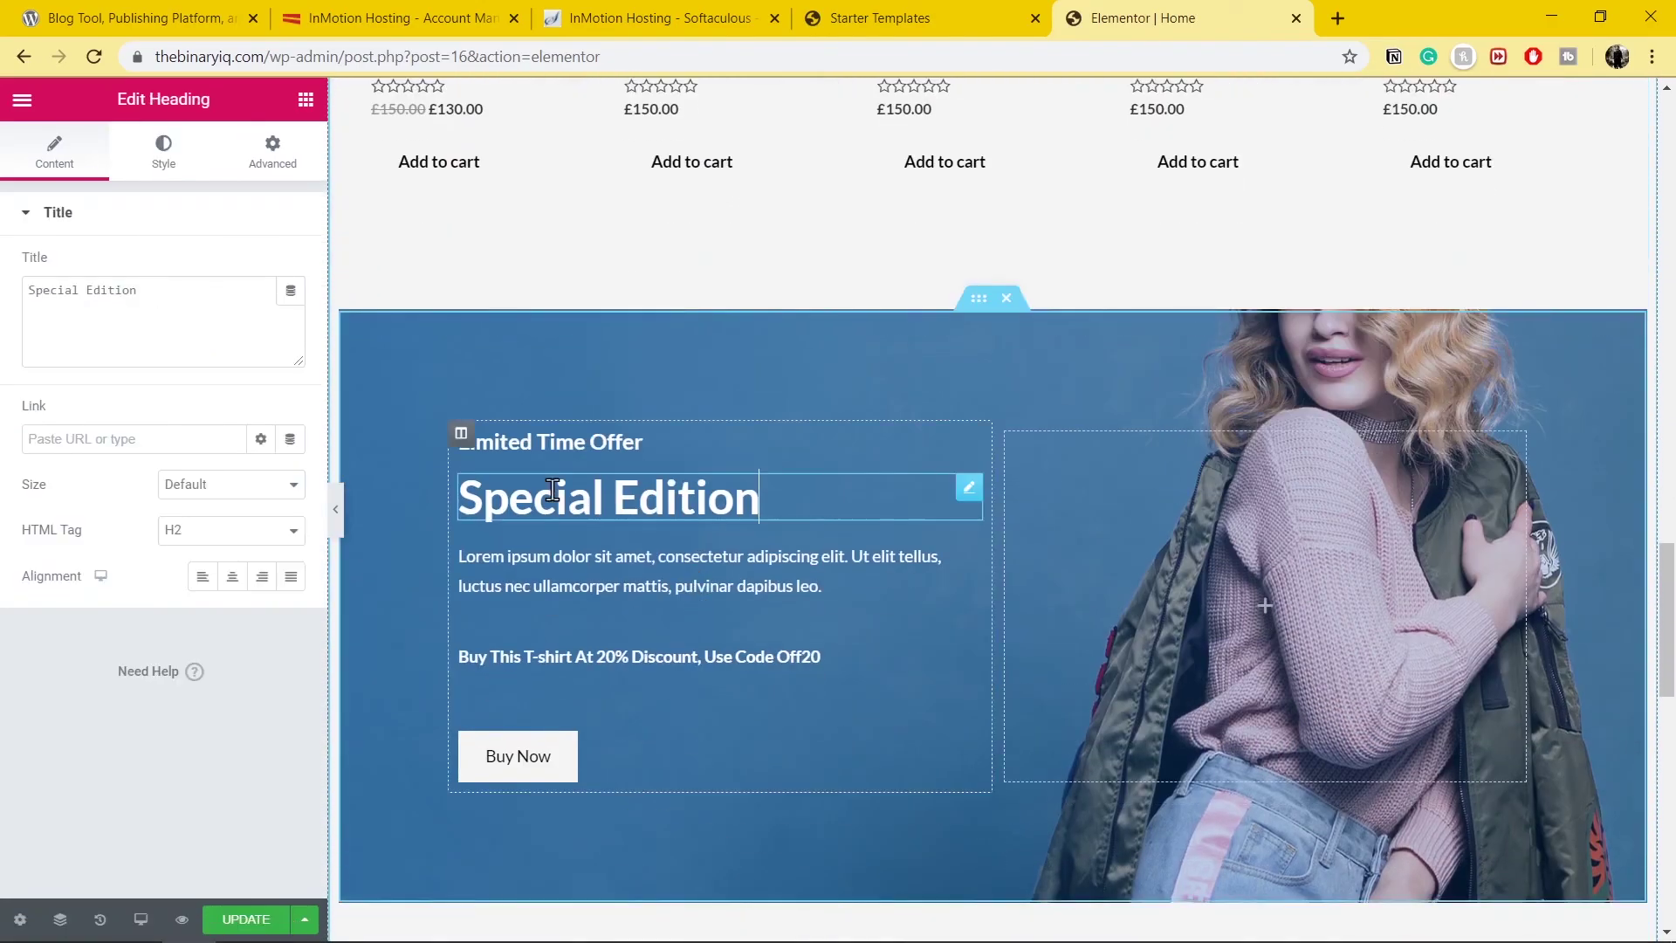
click(555, 755)
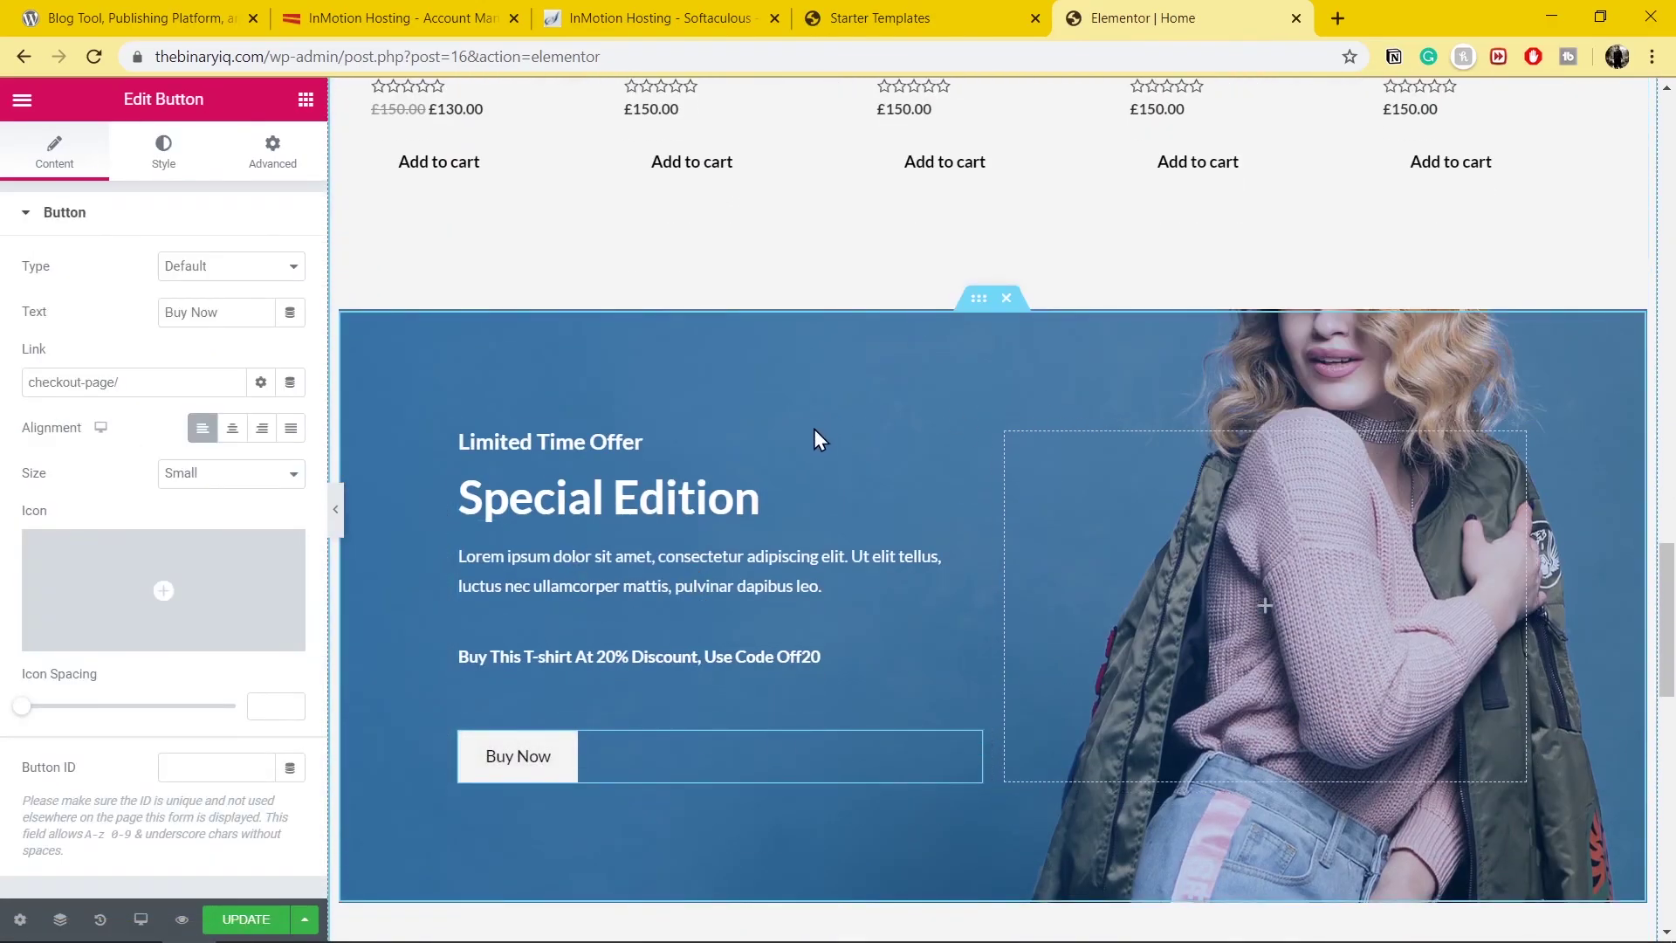
scroll(886, 568, down, 7)
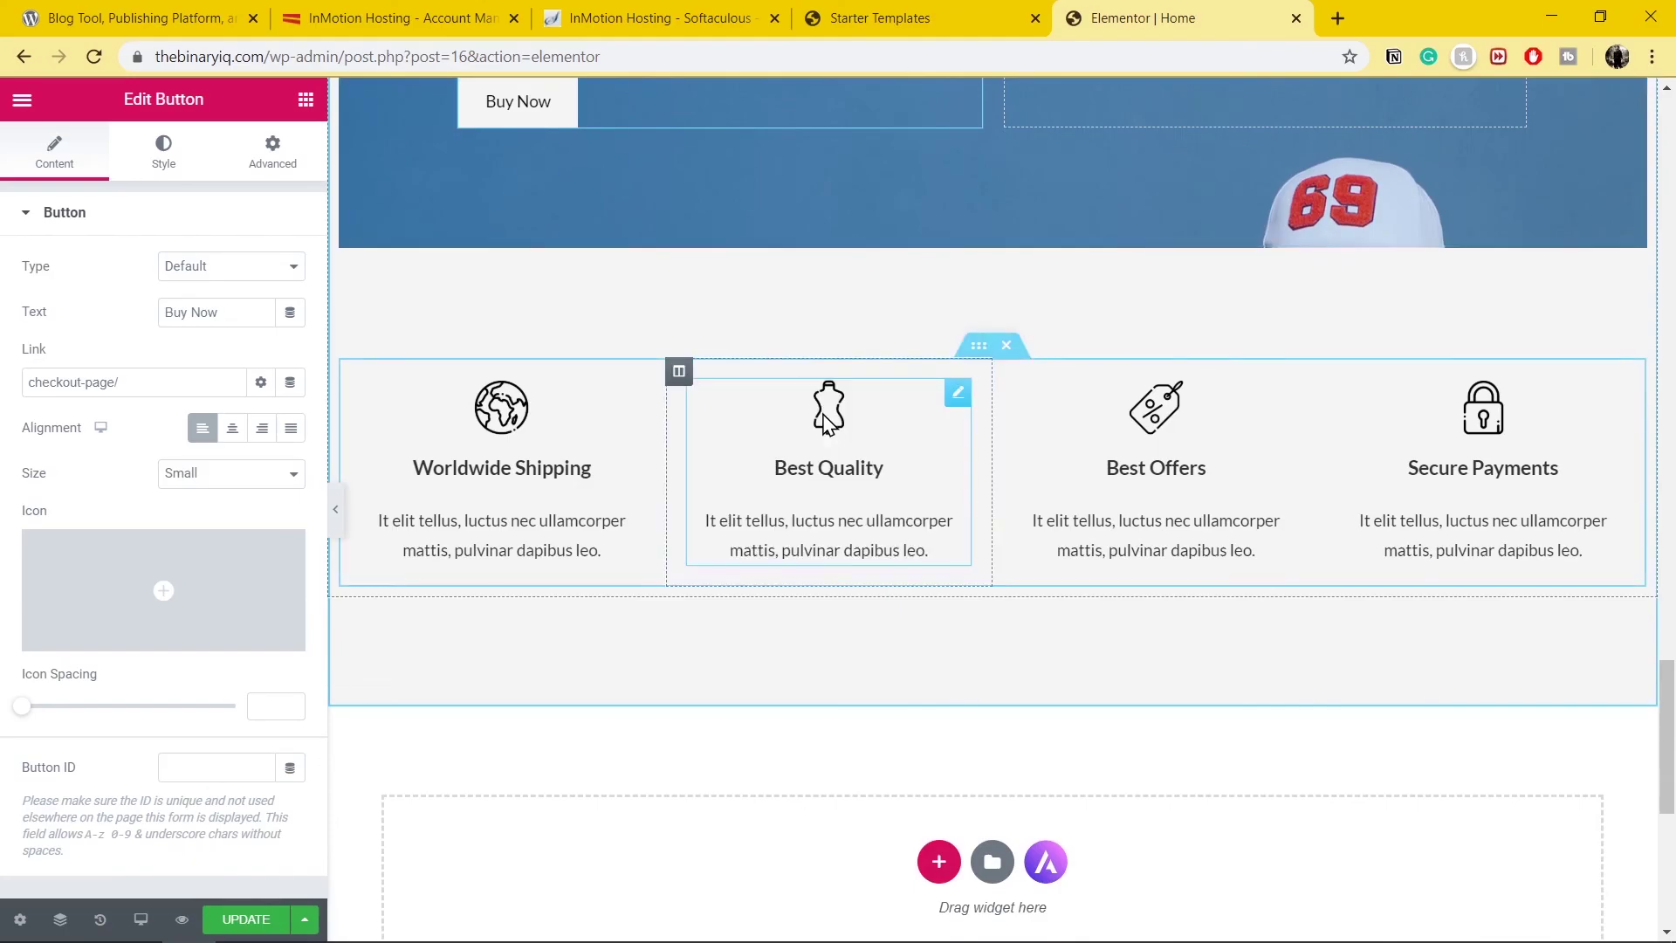
click(827, 423)
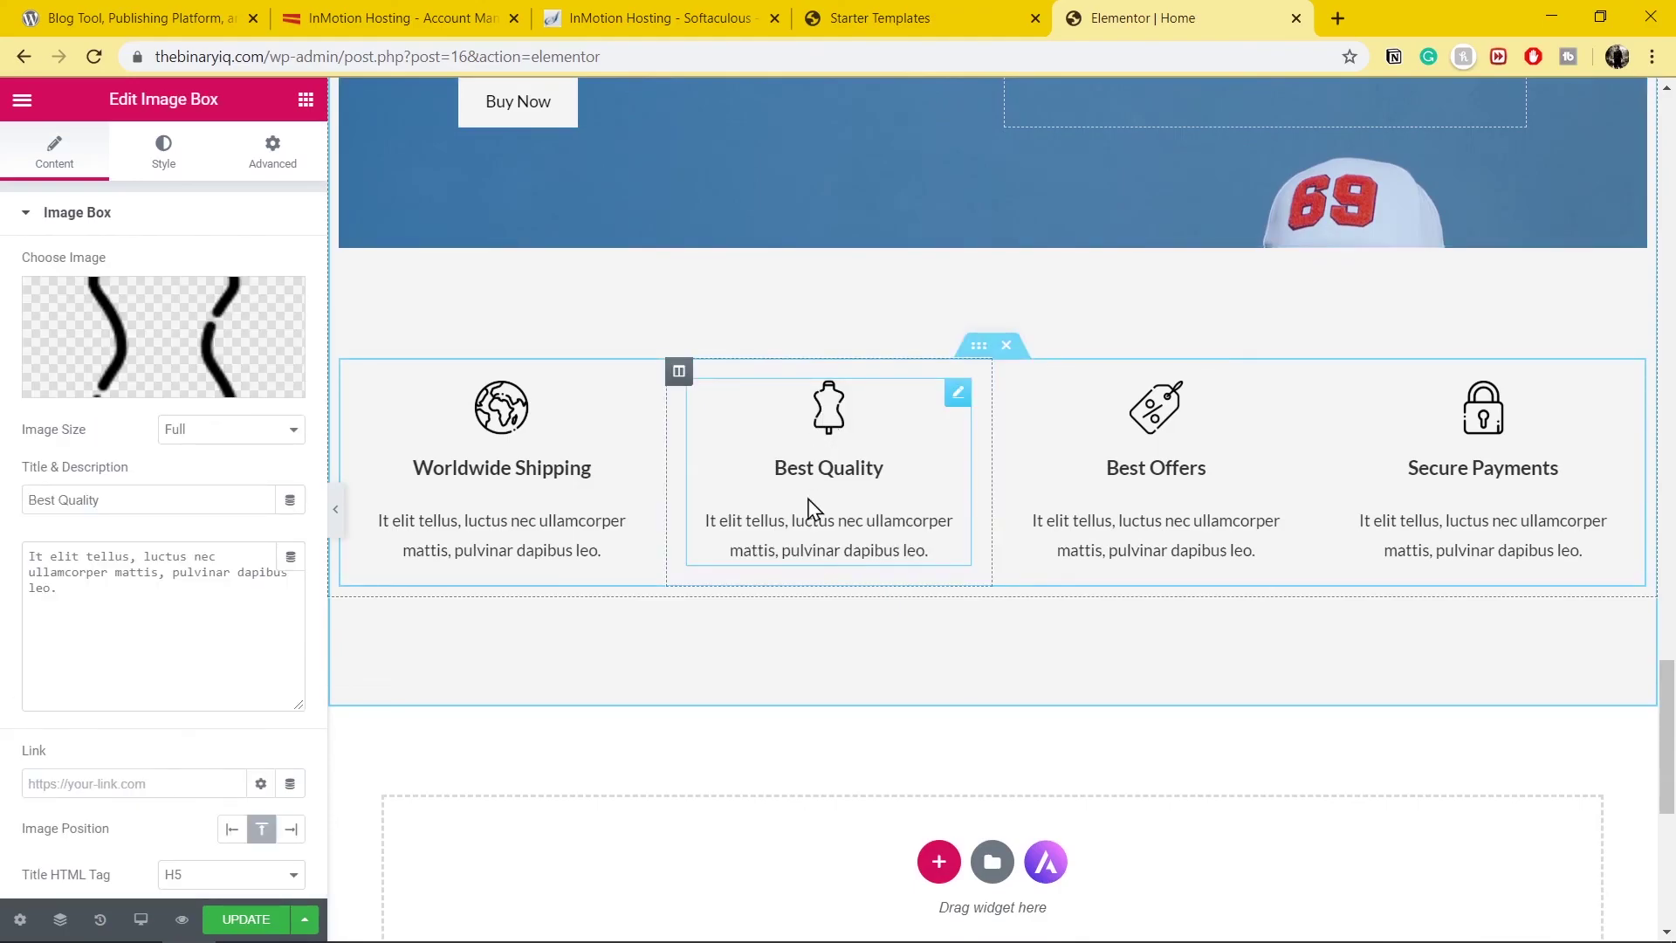
scroll(823, 559, up, 15)
scroll(824, 561, up, 15)
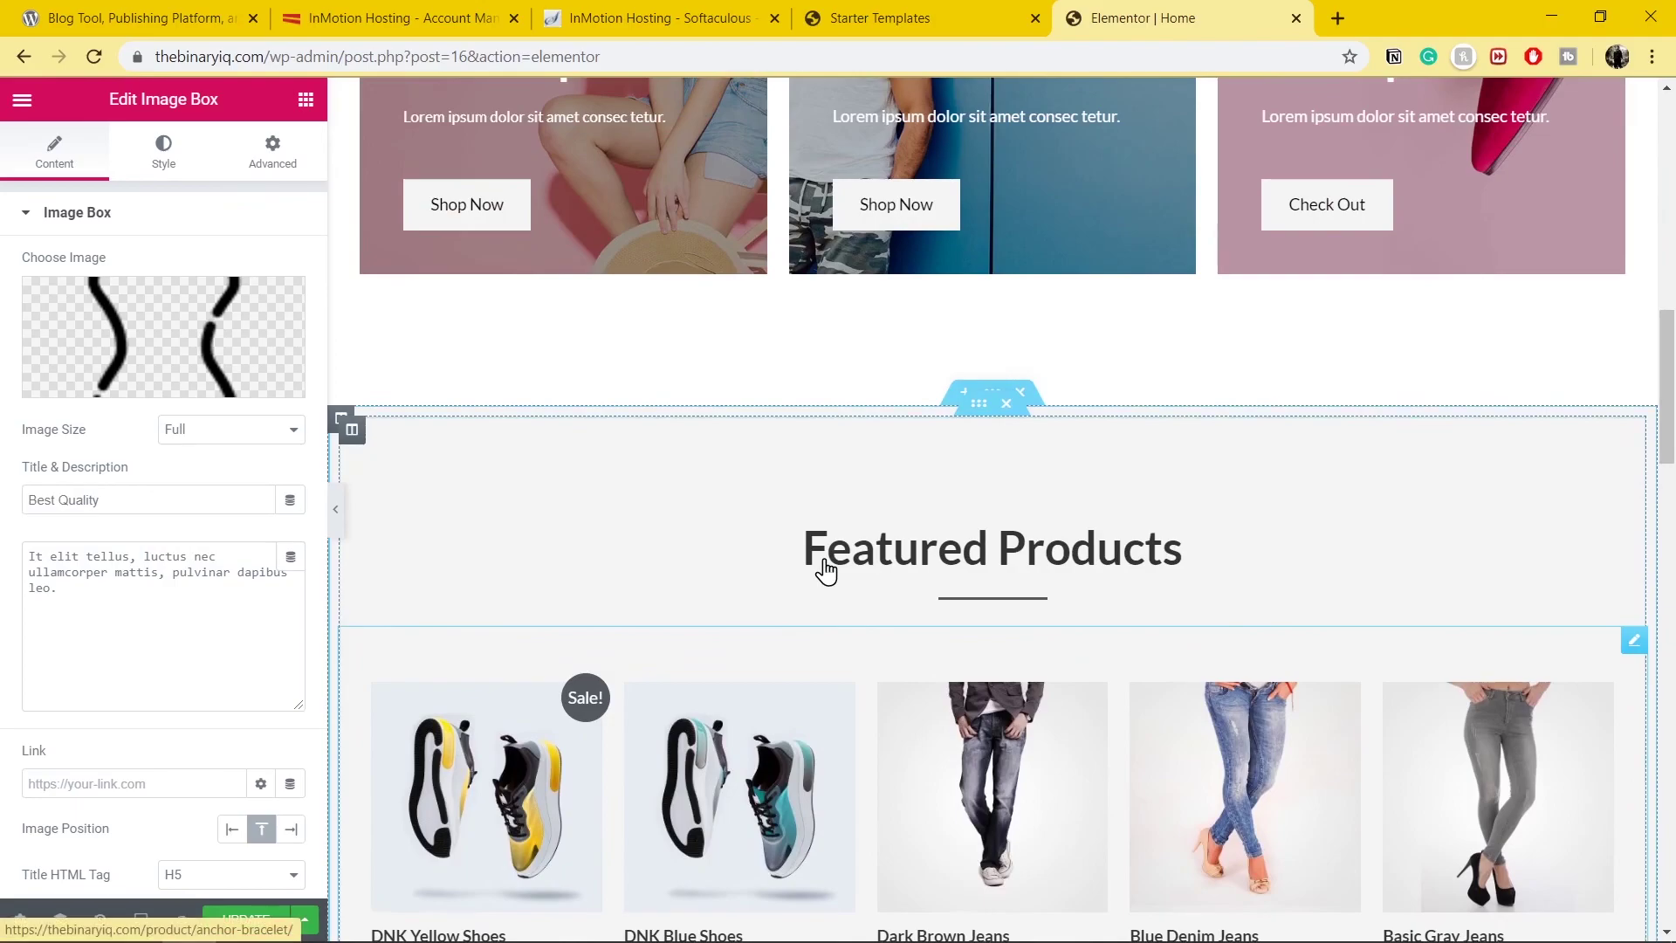